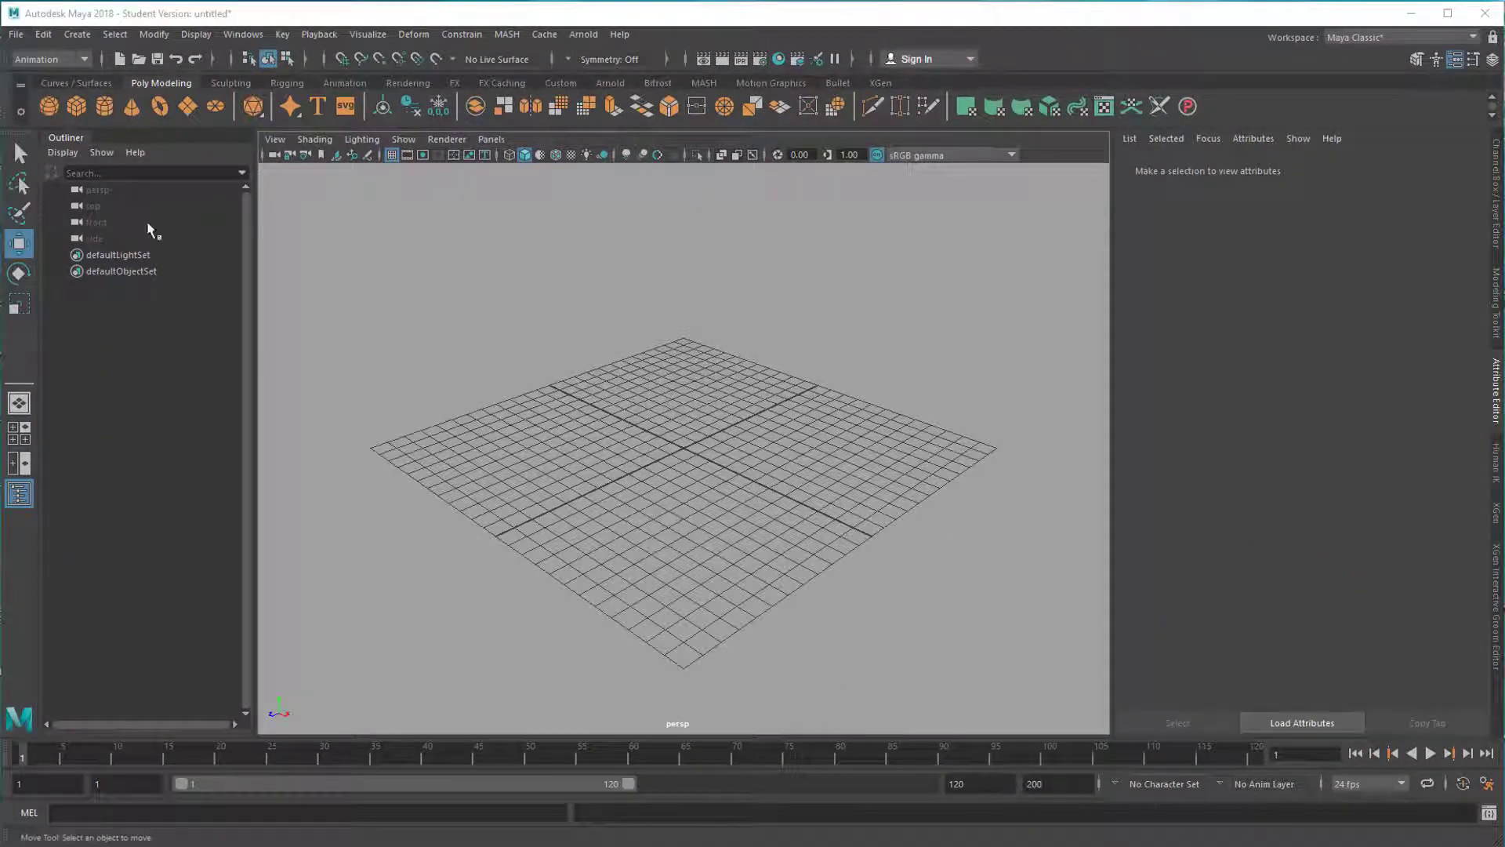
Step: Create a polygon cylinder, give it the yellow material, and move it out to the left
{"action": "left_click", "coordinate": [108, 106]}
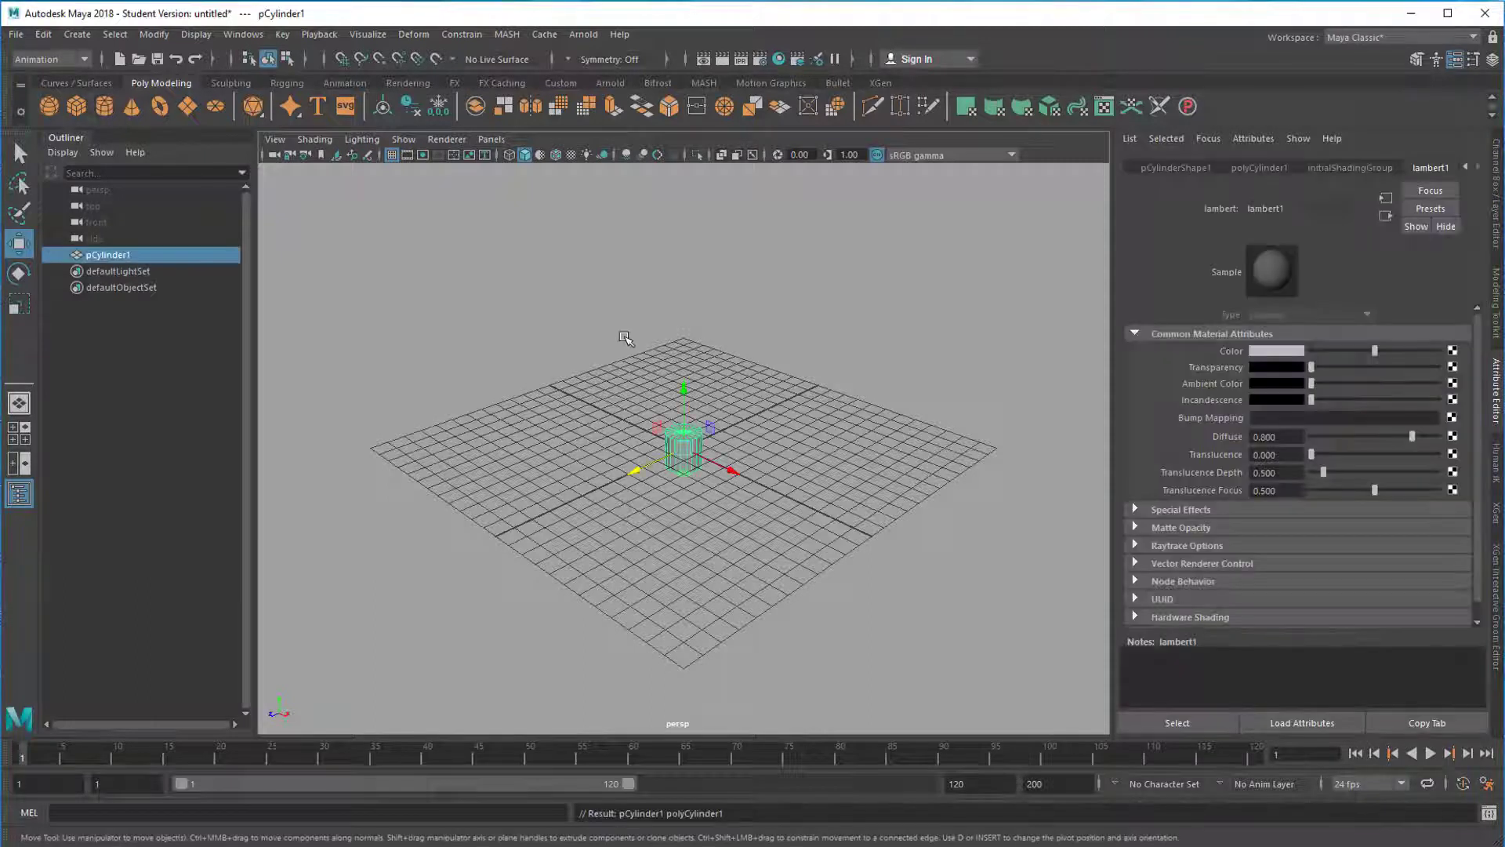
{"action": "right_click_drag", "start_coordinate": [679, 439], "coordinate": [801, 830]}
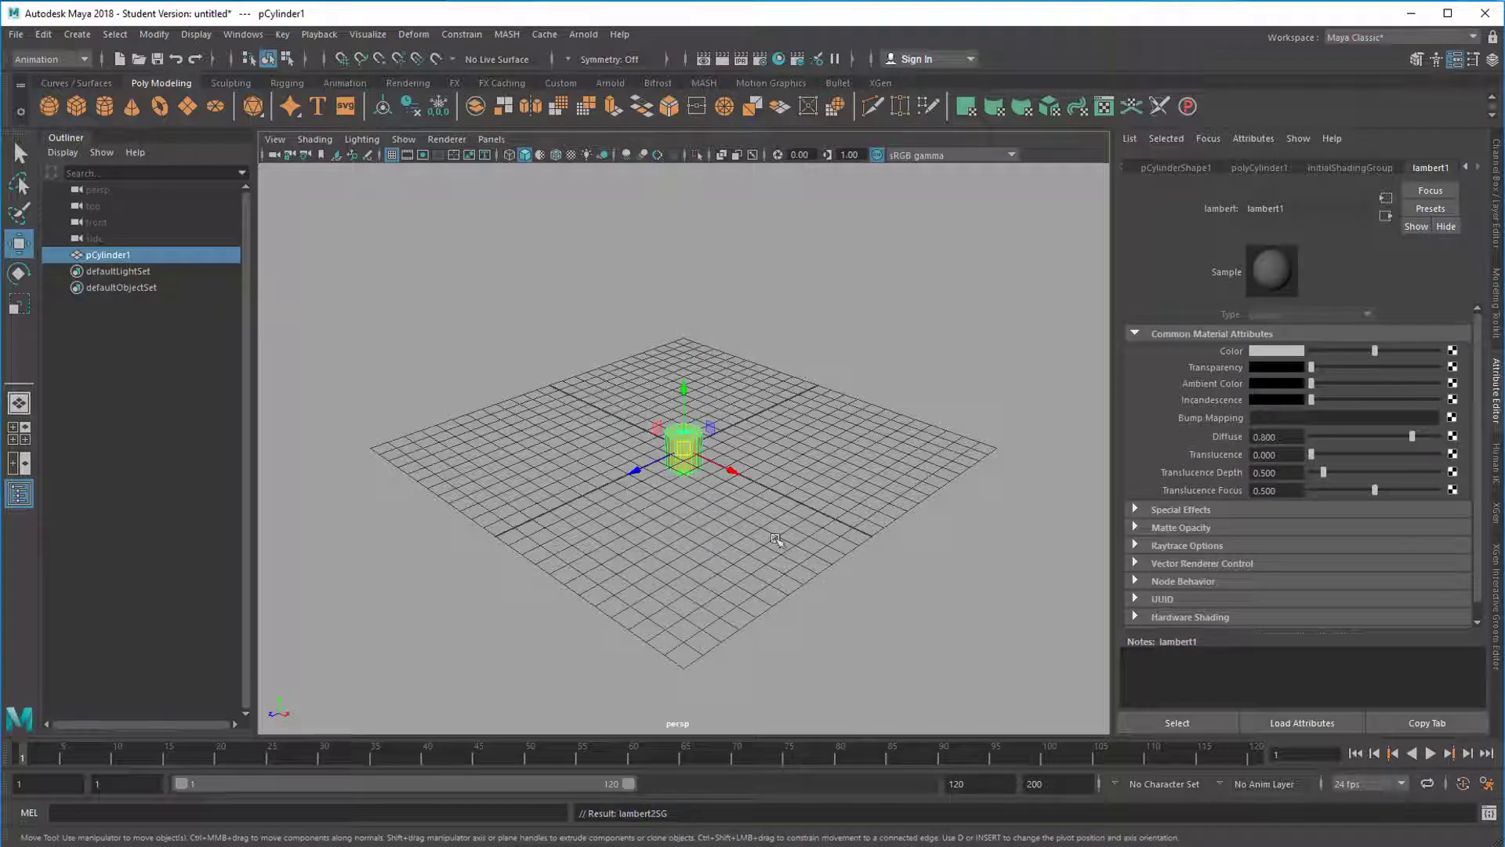
{"action": "middle_click_drag", "start_coordinate": [638, 477], "coordinate": [235, 662]}
{"action": "right_click_drag", "start_coordinate": [792, 539], "coordinate": [408, 577], "text": "alt"}
{"action": "left_click_drag", "start_coordinate": [356, 608], "coordinate": [319, 626]}
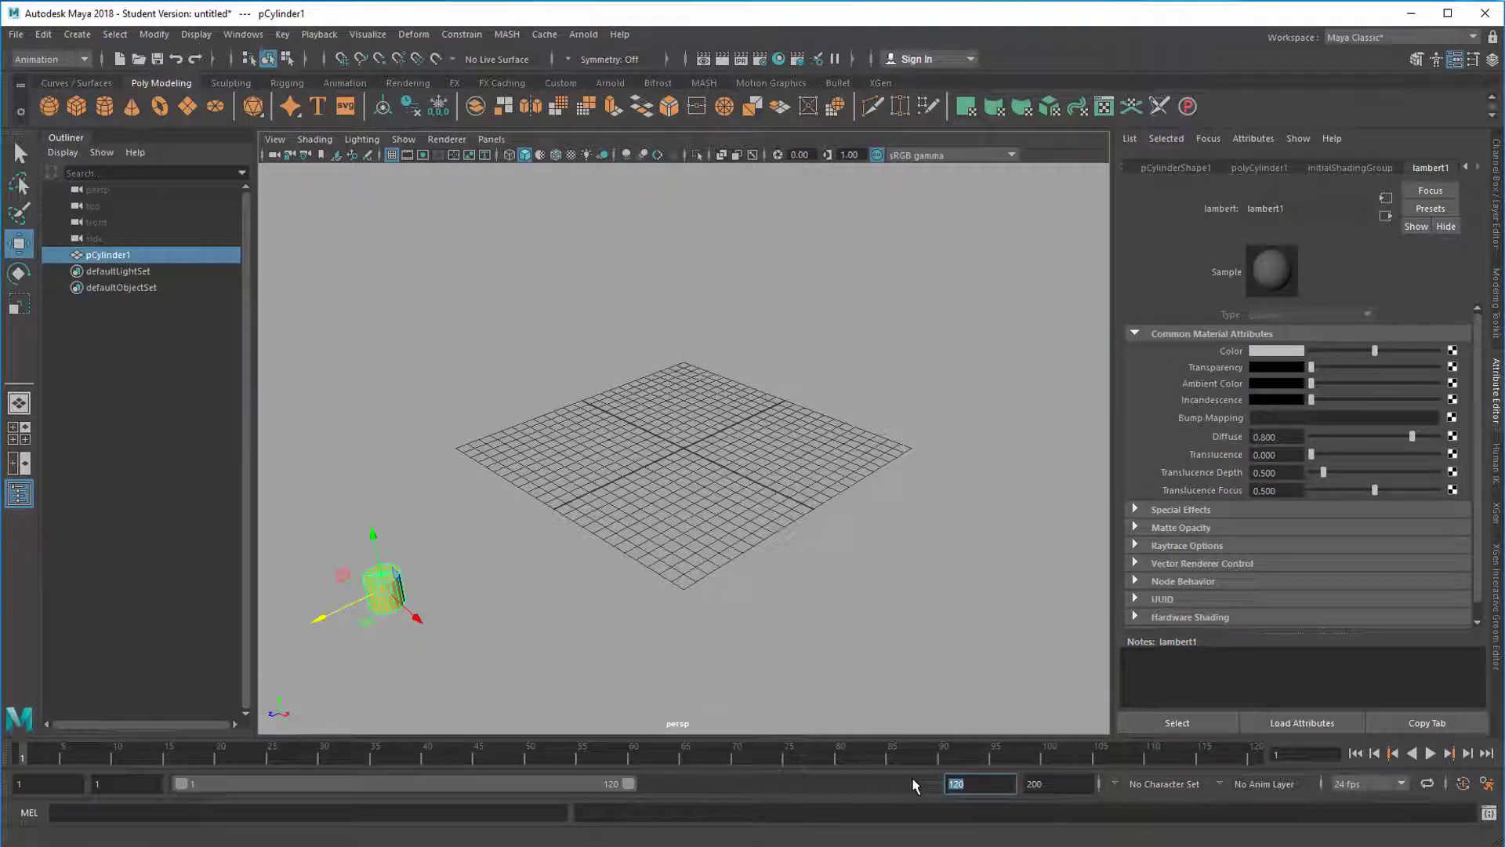
Step: Set the playback end to 400 frames and key the cylinder sliding along Z to -64.872
{"action": "type", "text": "400"}
{"action": "key", "text": "Return"}
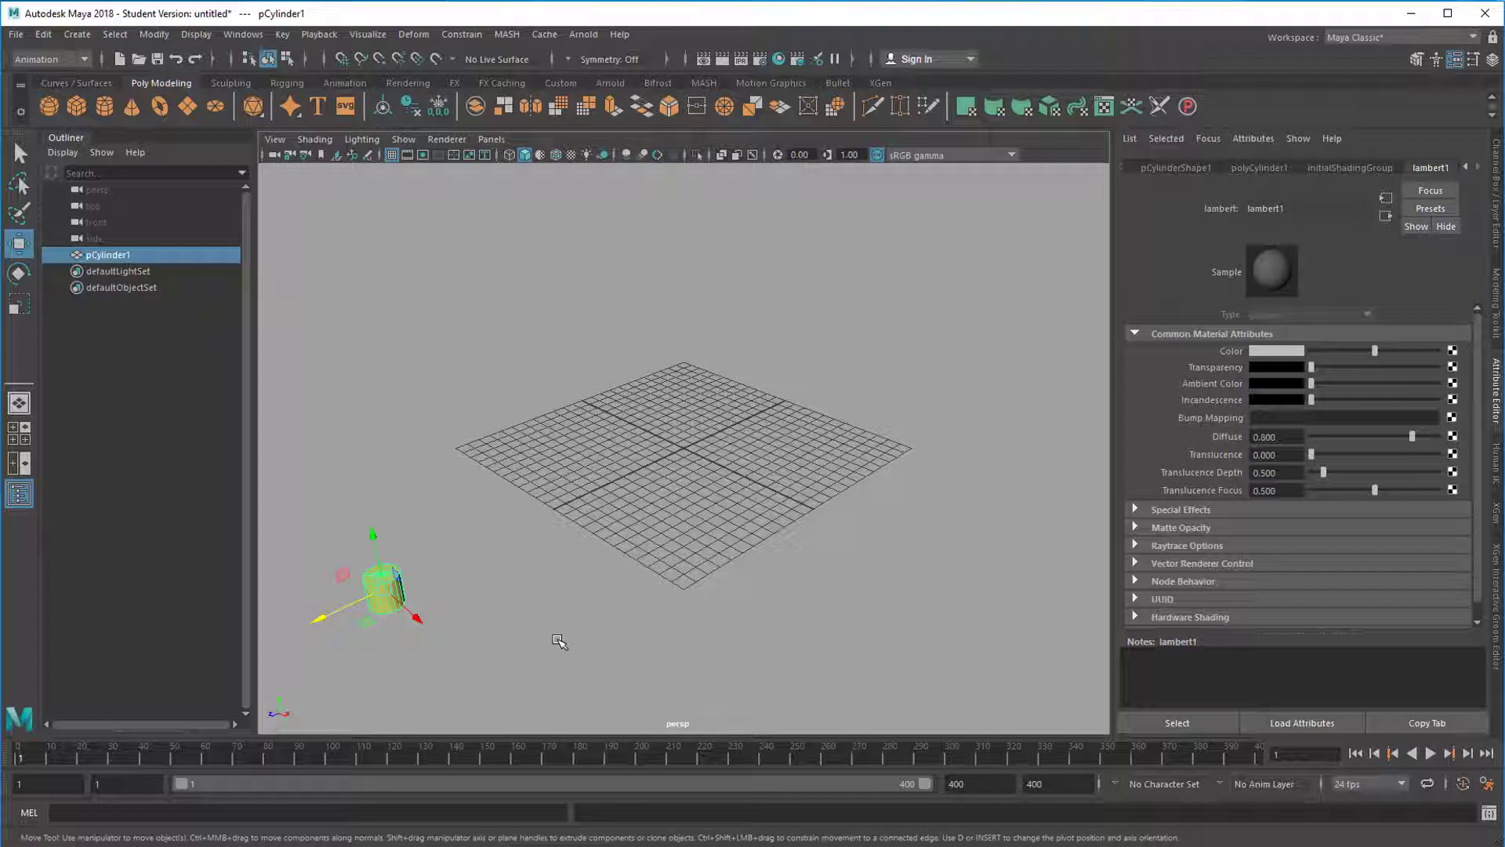
{"action": "key", "text": "shift+w"}
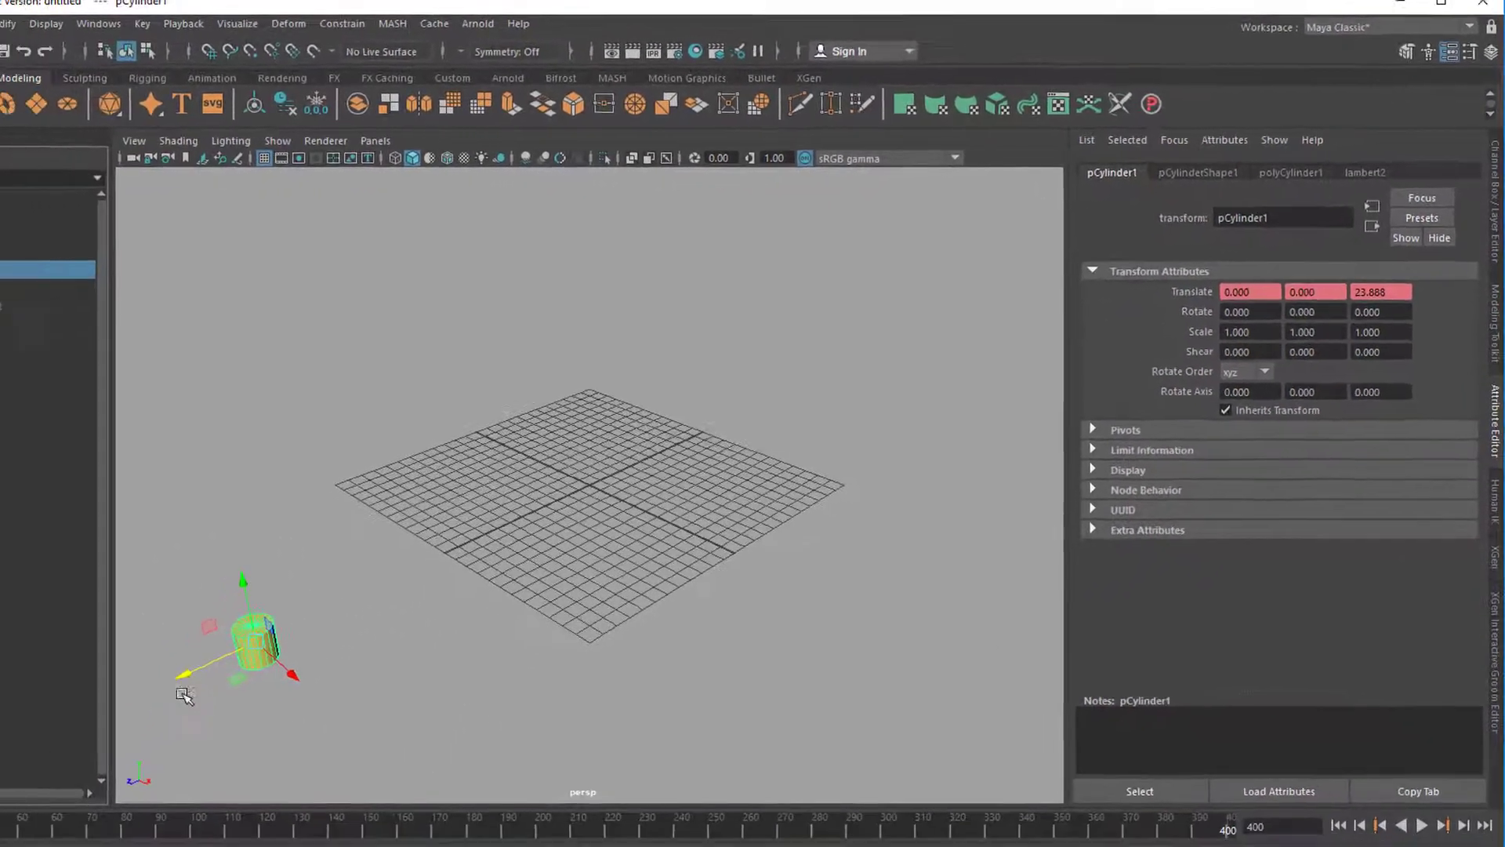
{"action": "left_click_drag", "start_coordinate": [231, 662], "coordinate": [1072, 329]}
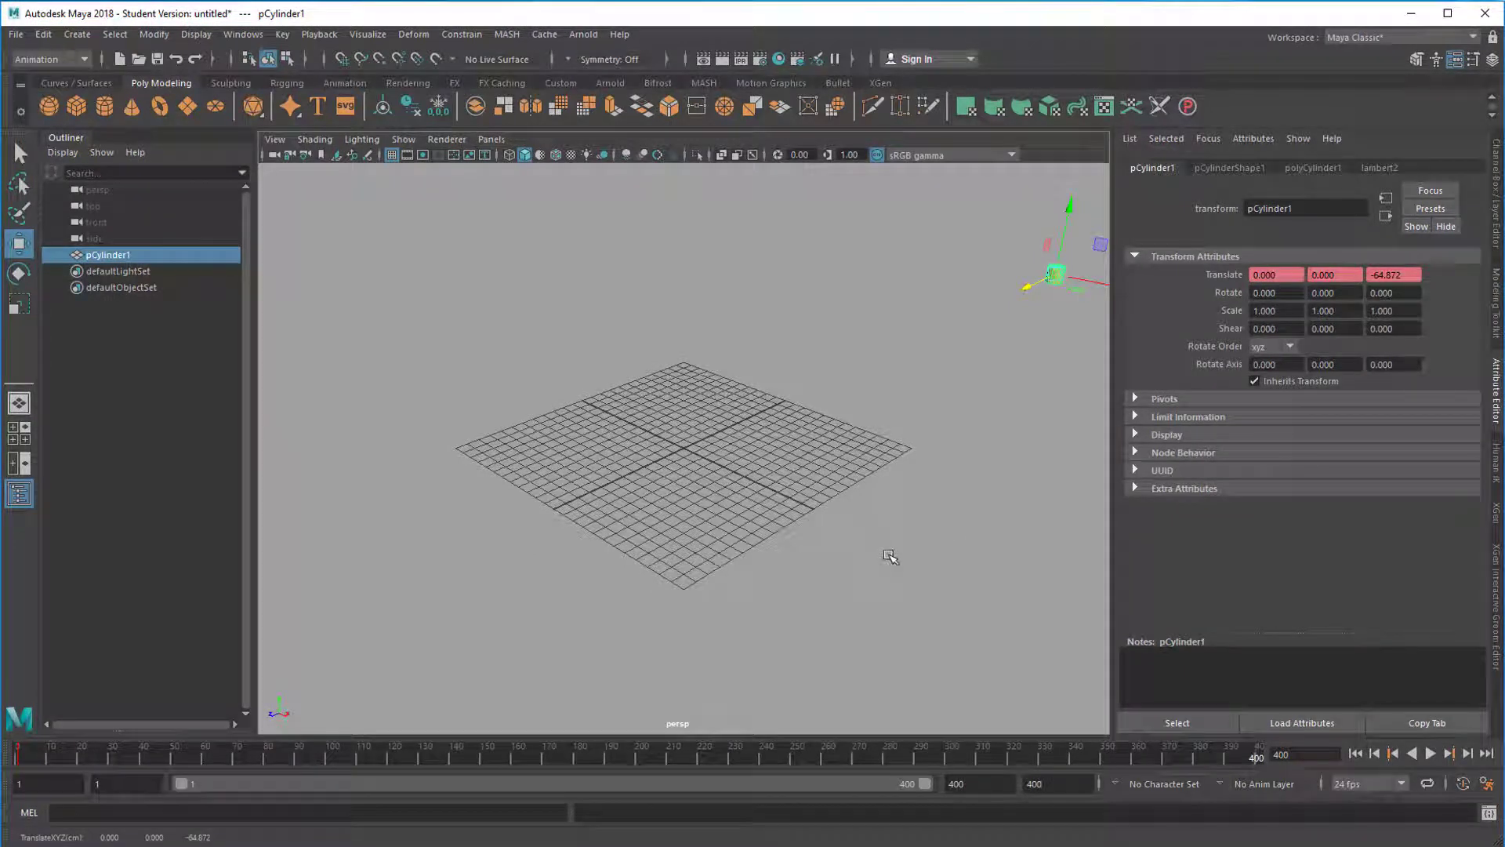
{"action": "key", "text": "shift+w"}
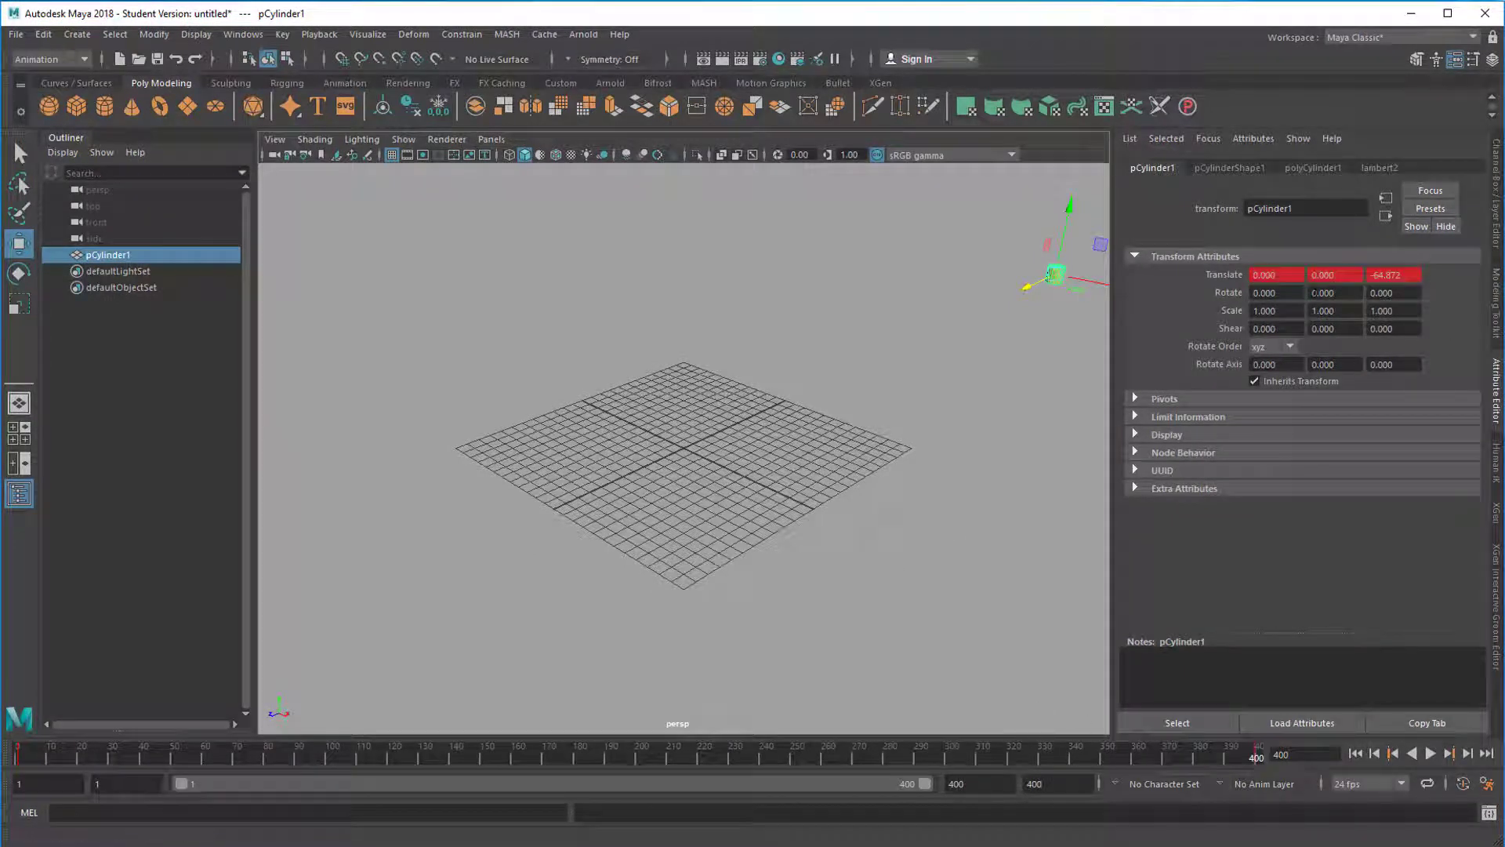
Step: Play the cylinder animation from frame 1 to preview its eased motion
{"action": "left_click", "coordinate": [1355, 755]}
{"action": "left_click", "coordinate": [1429, 754]}
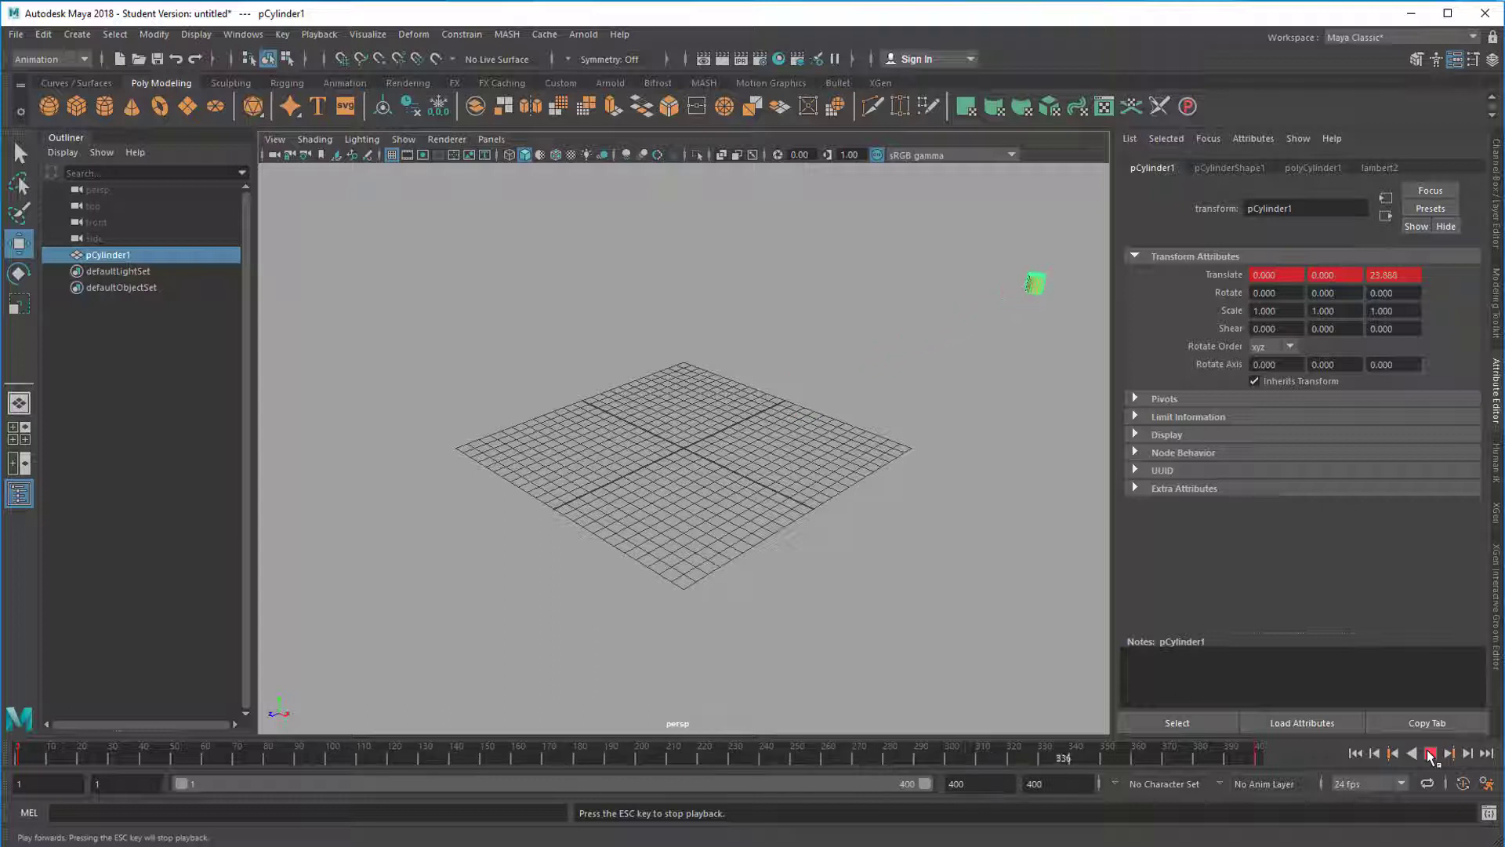
{"action": "key", "text": "Escape"}
Step: In the Graph Editor, make the Translate Z curve's tangents Linear
{"action": "left_click", "coordinate": [243, 34]}
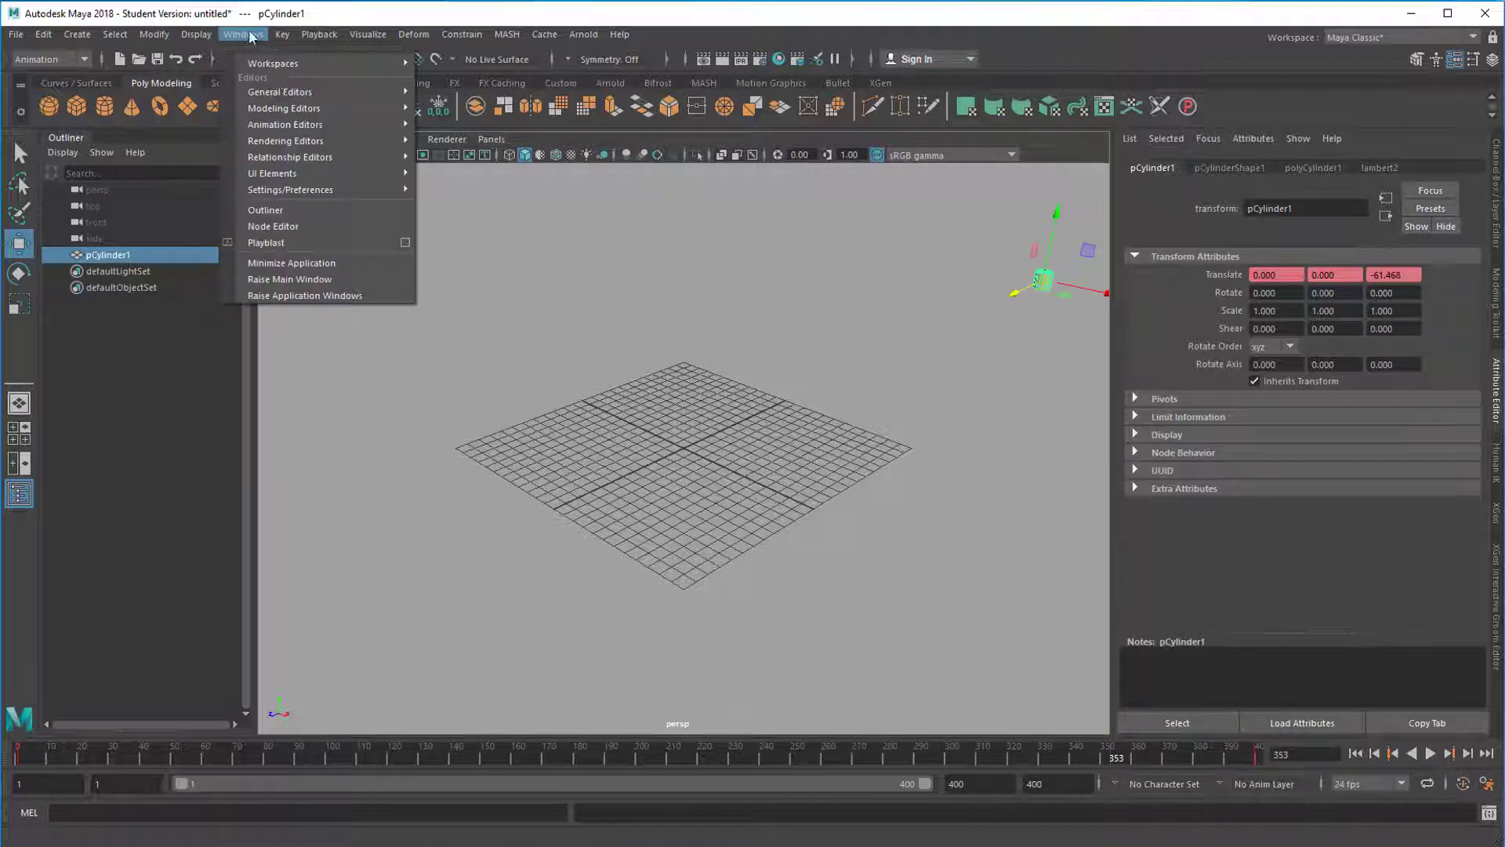
{"action": "mouse_move", "coordinate": [298, 95]}
{"action": "mouse_move", "coordinate": [307, 124]}
{"action": "left_click", "coordinate": [453, 139]}
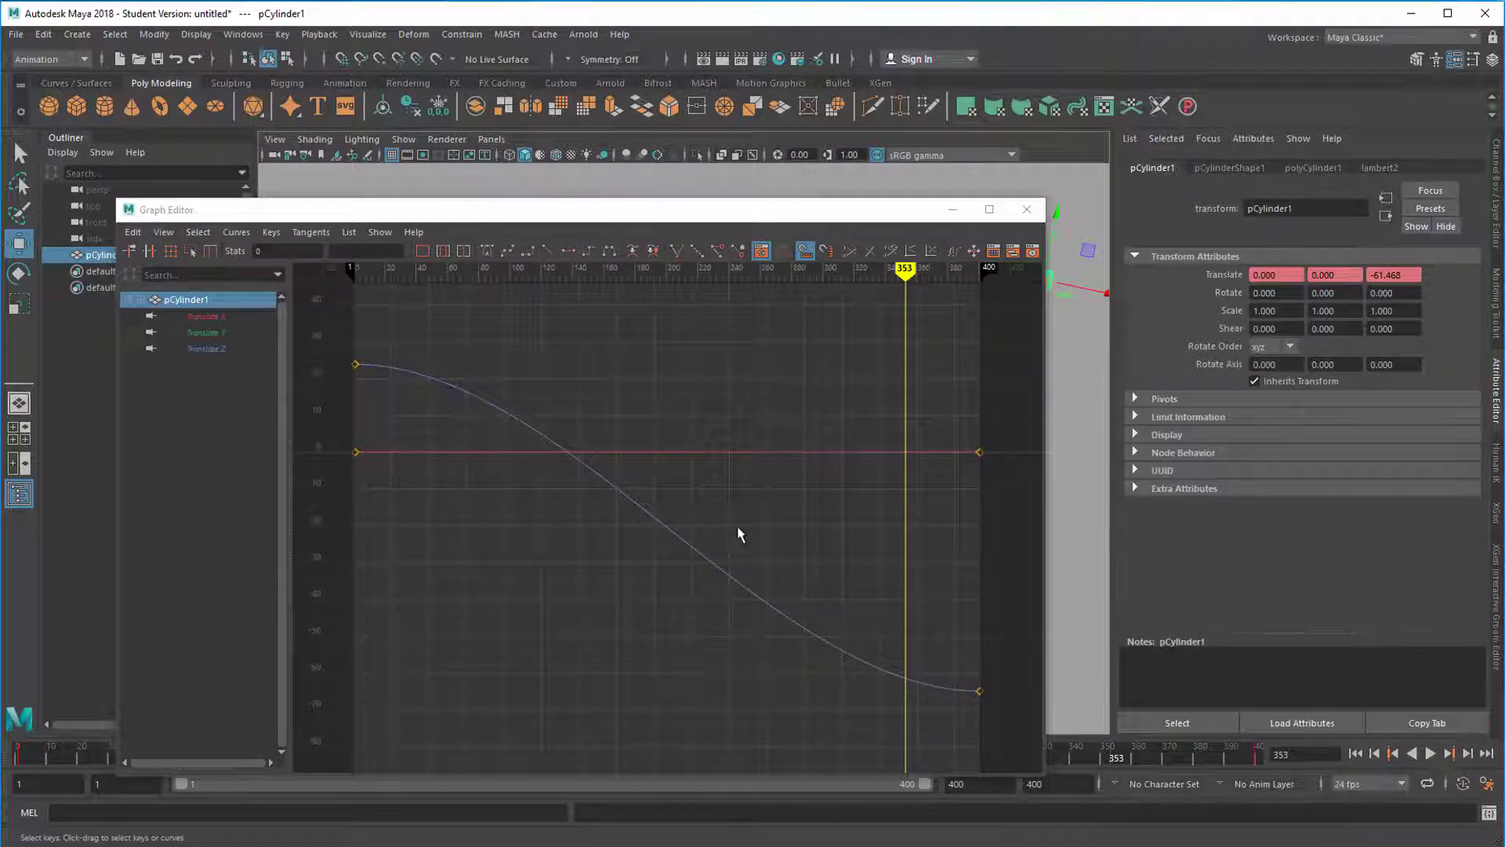
{"action": "left_click_drag", "start_coordinate": [689, 520], "coordinate": [683, 586]}
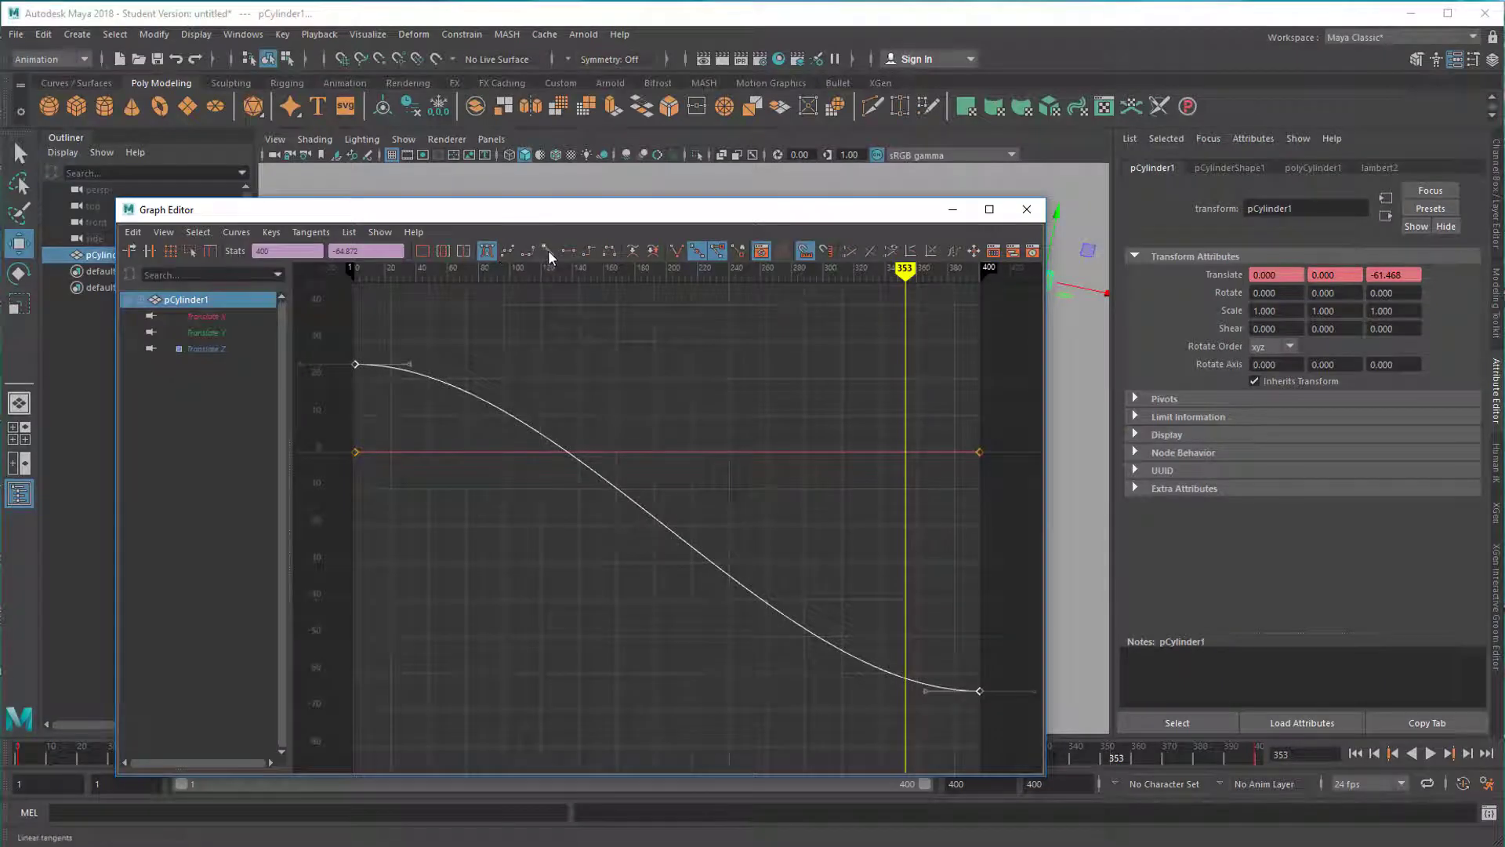
{"action": "left_click", "coordinate": [549, 252]}
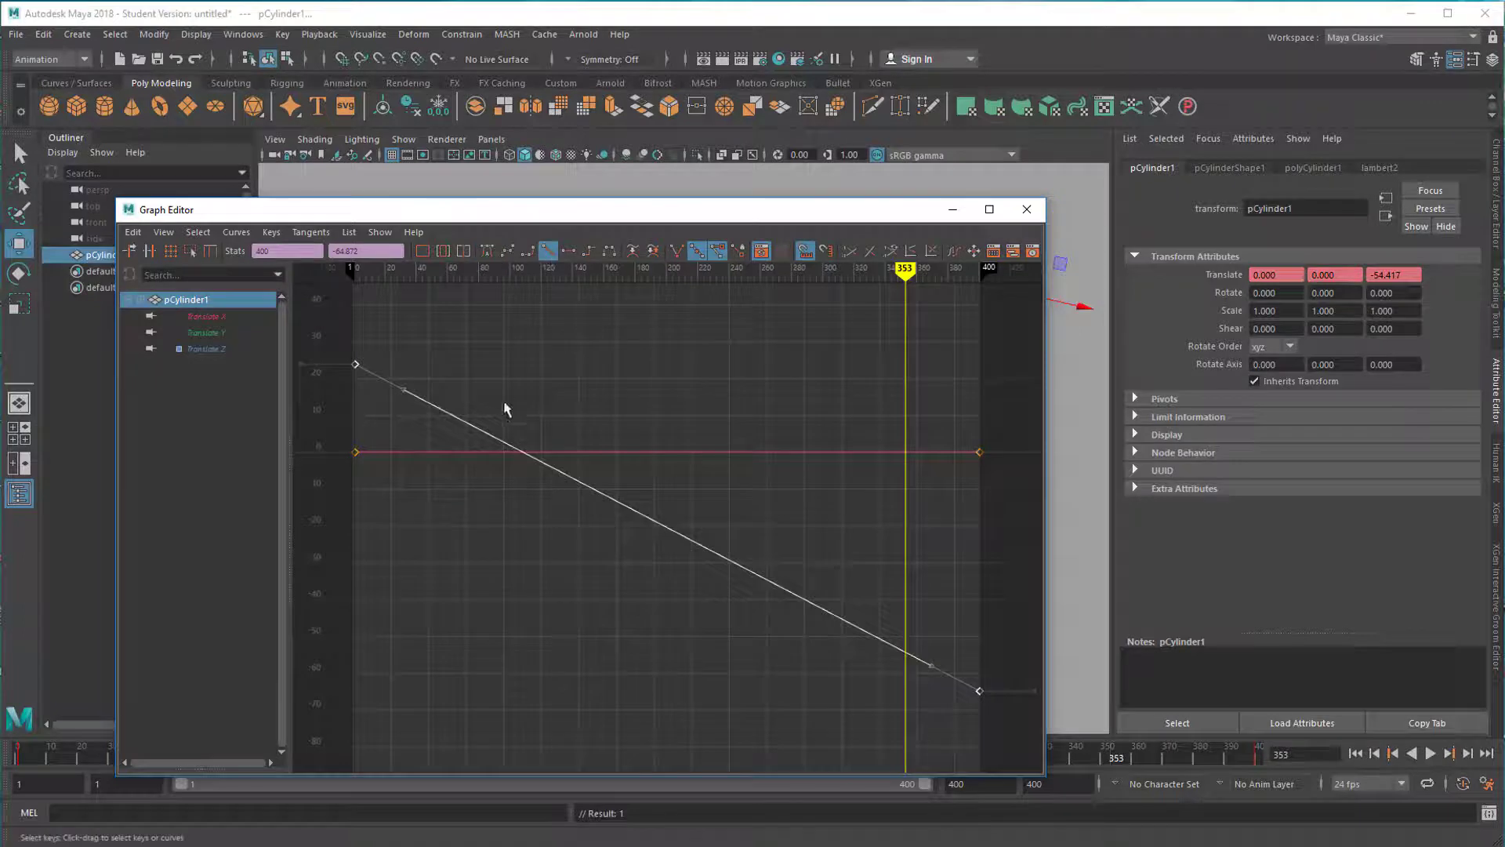
Step: Close the Graph Editor and replay from frame 1 to check the constant-speed slide
{"action": "left_click", "coordinate": [1027, 209]}
{"action": "left_click", "coordinate": [1356, 754]}
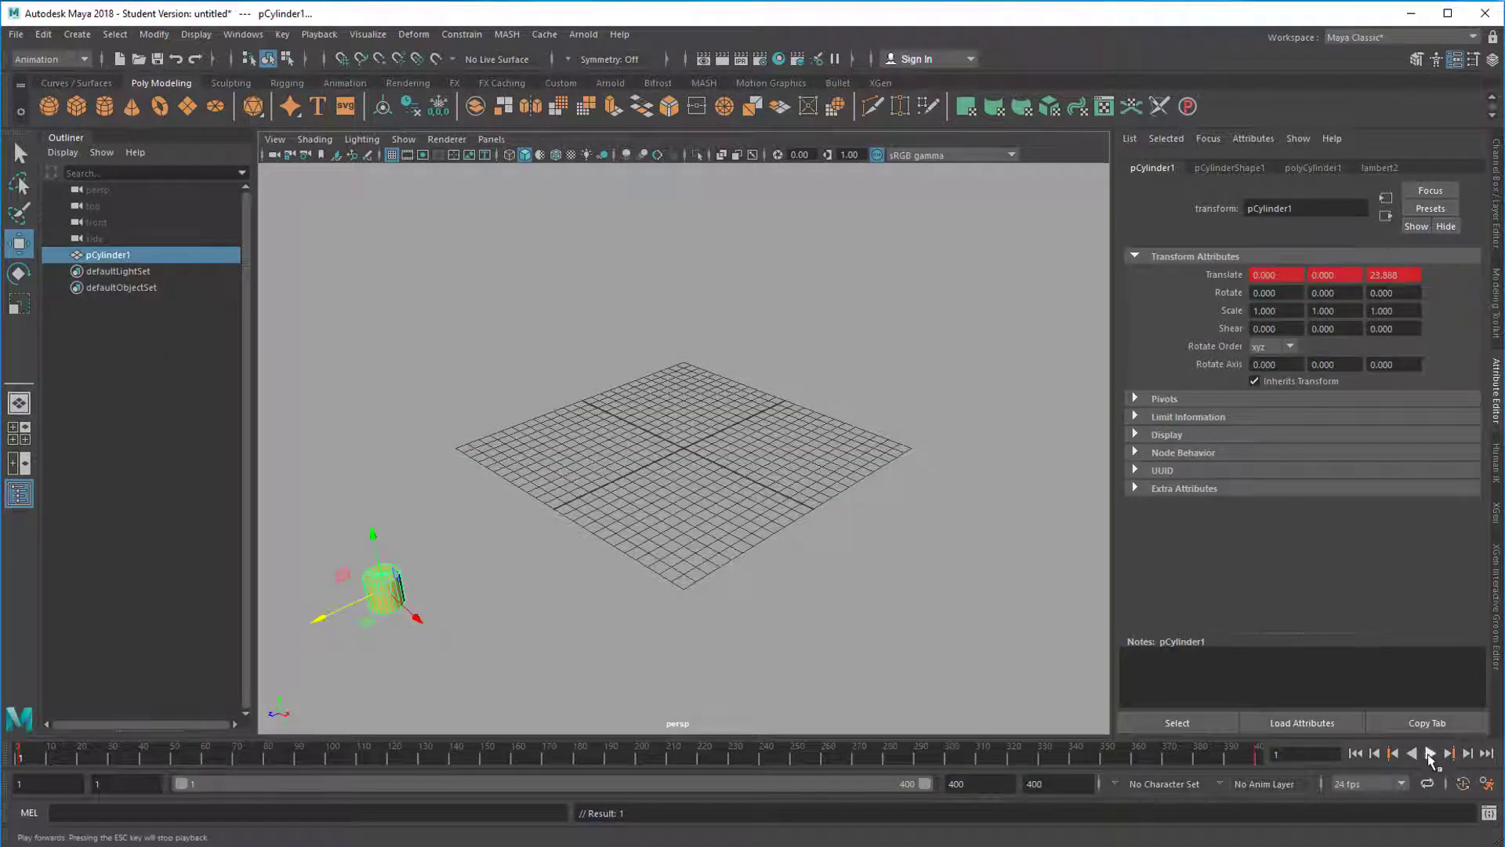
{"action": "left_click", "coordinate": [1428, 754]}
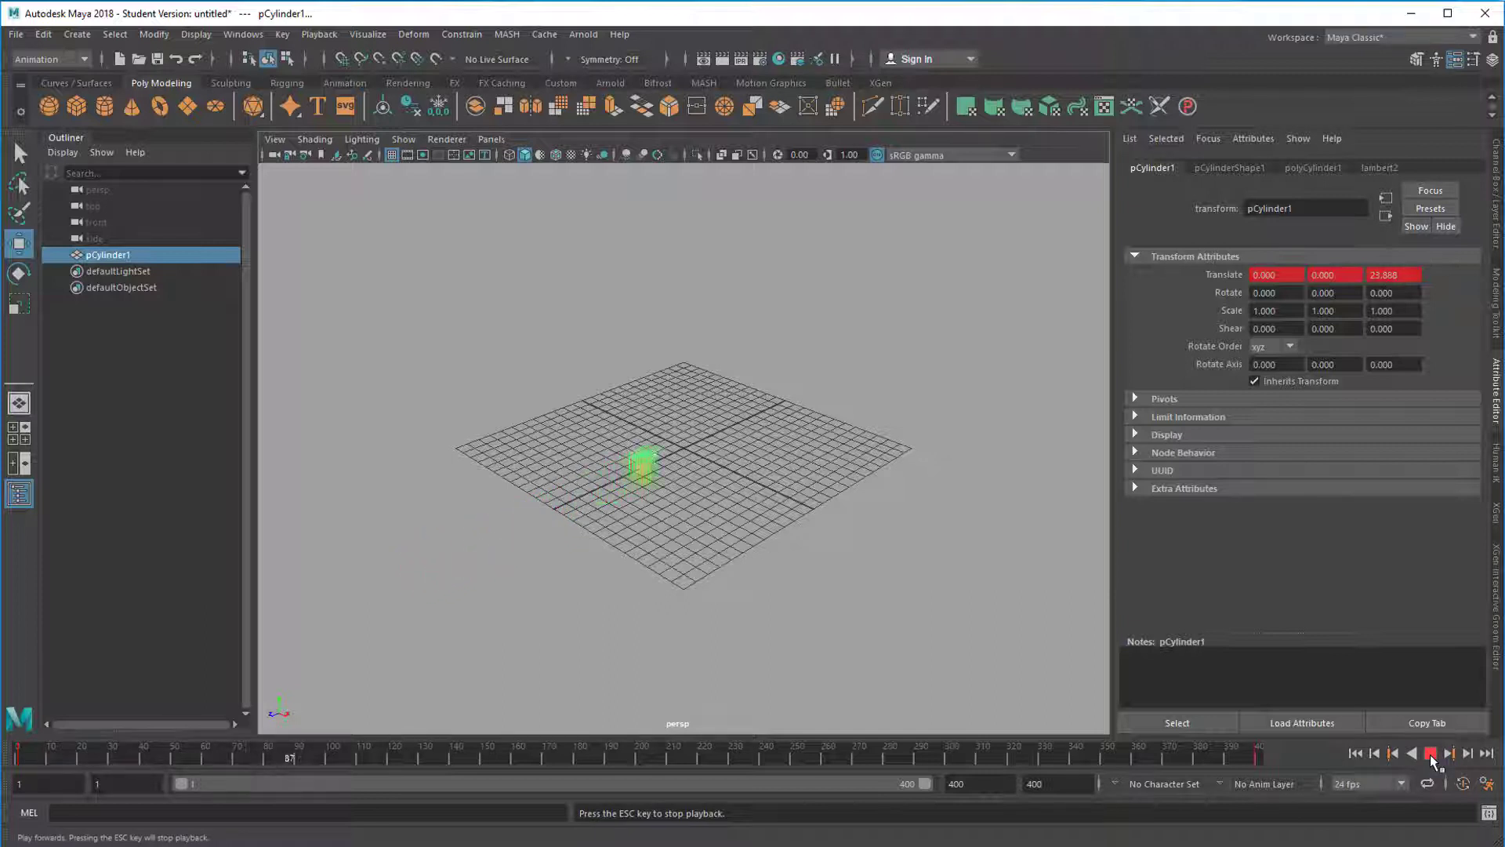
{"action": "left_click", "coordinate": [1430, 754]}
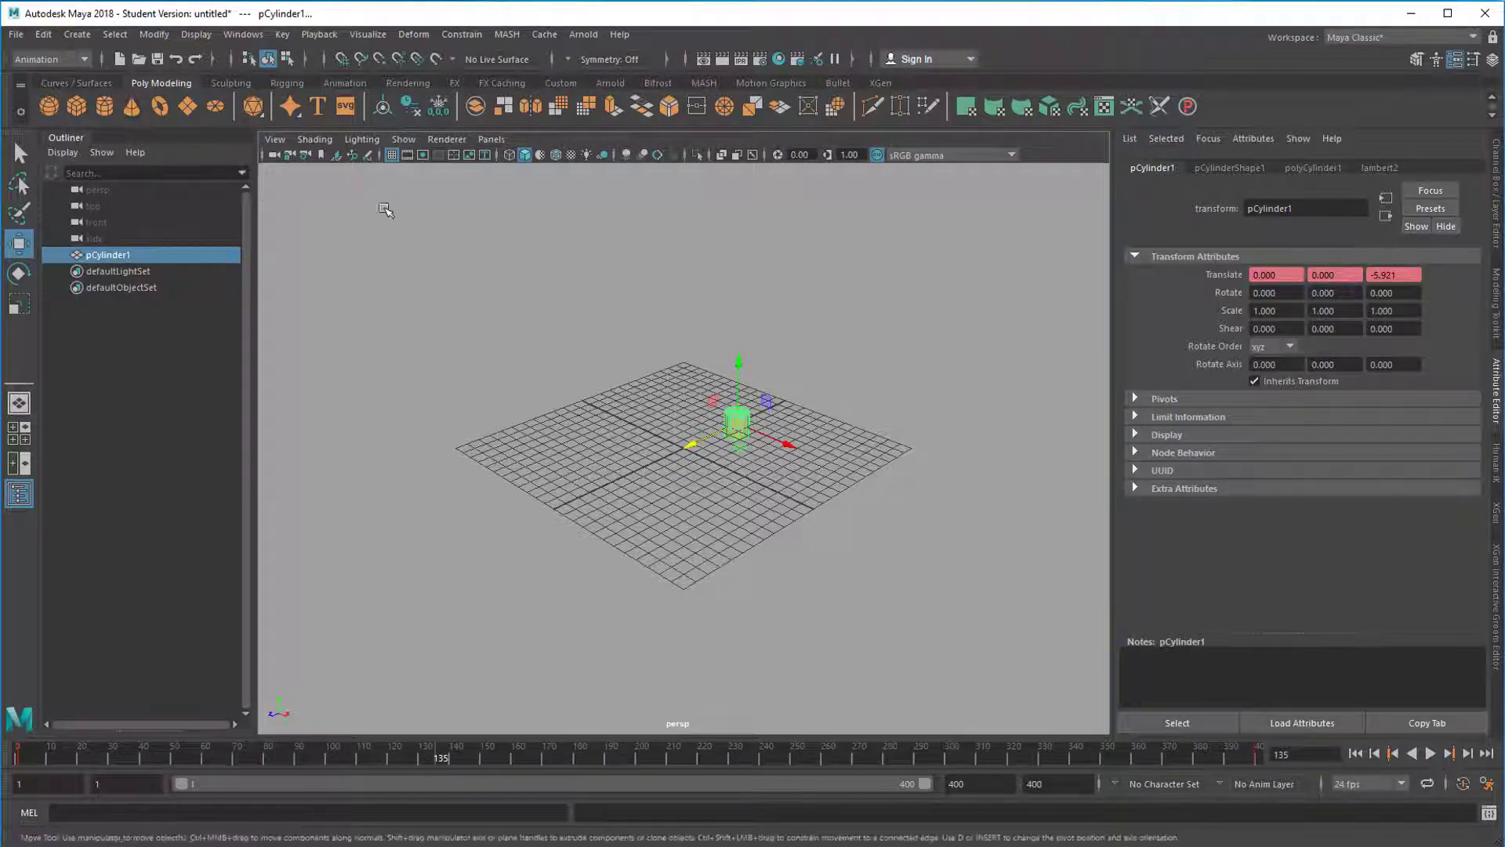
Step: Create a polygon cone and assign it the existing magenta lambert3 material
{"action": "left_click", "coordinate": [131, 113]}
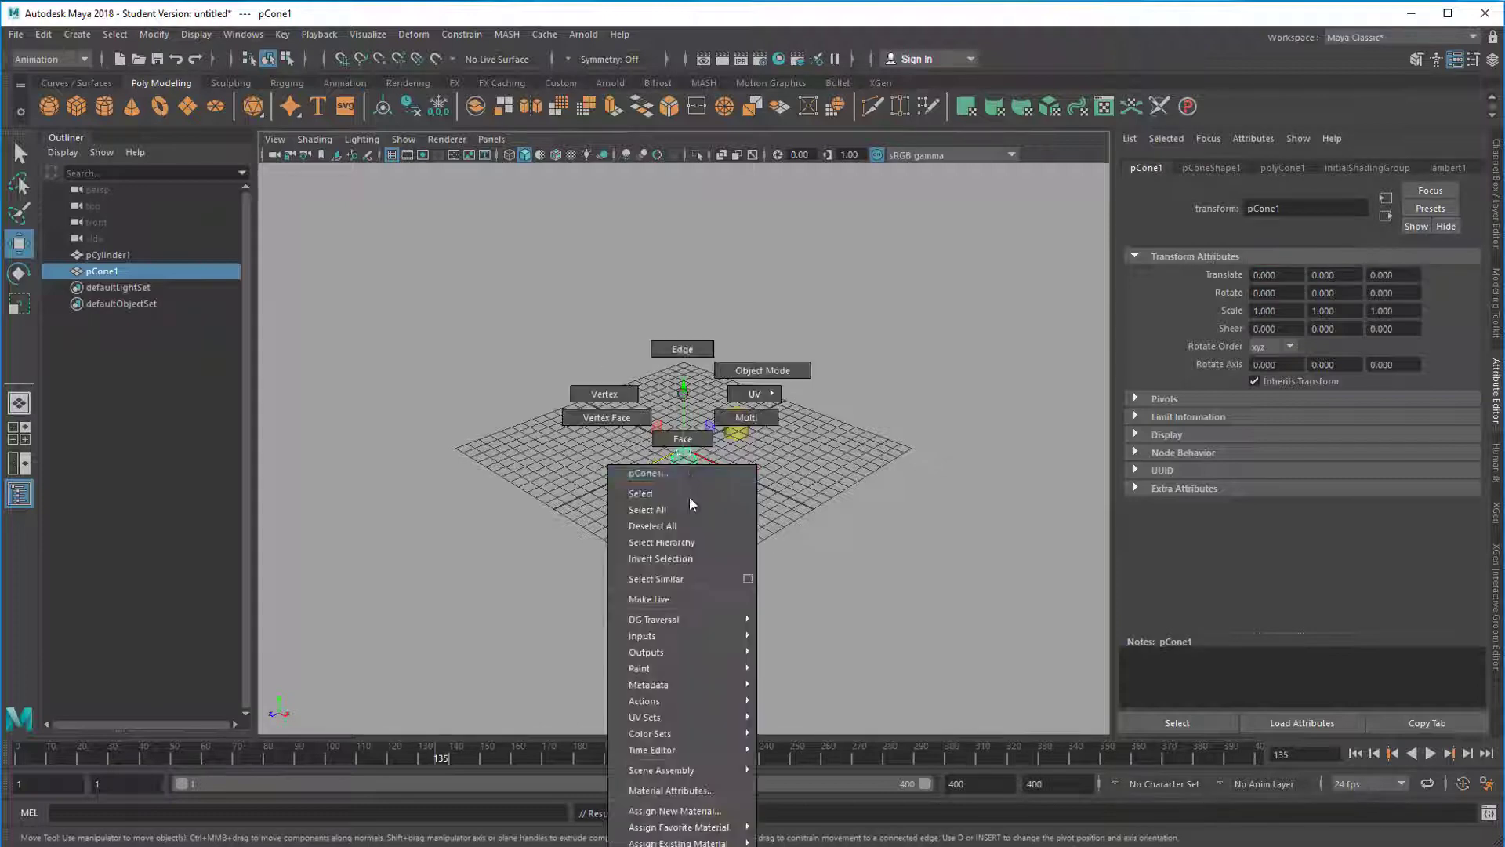
{"action": "mouse_move", "coordinate": [706, 841]}
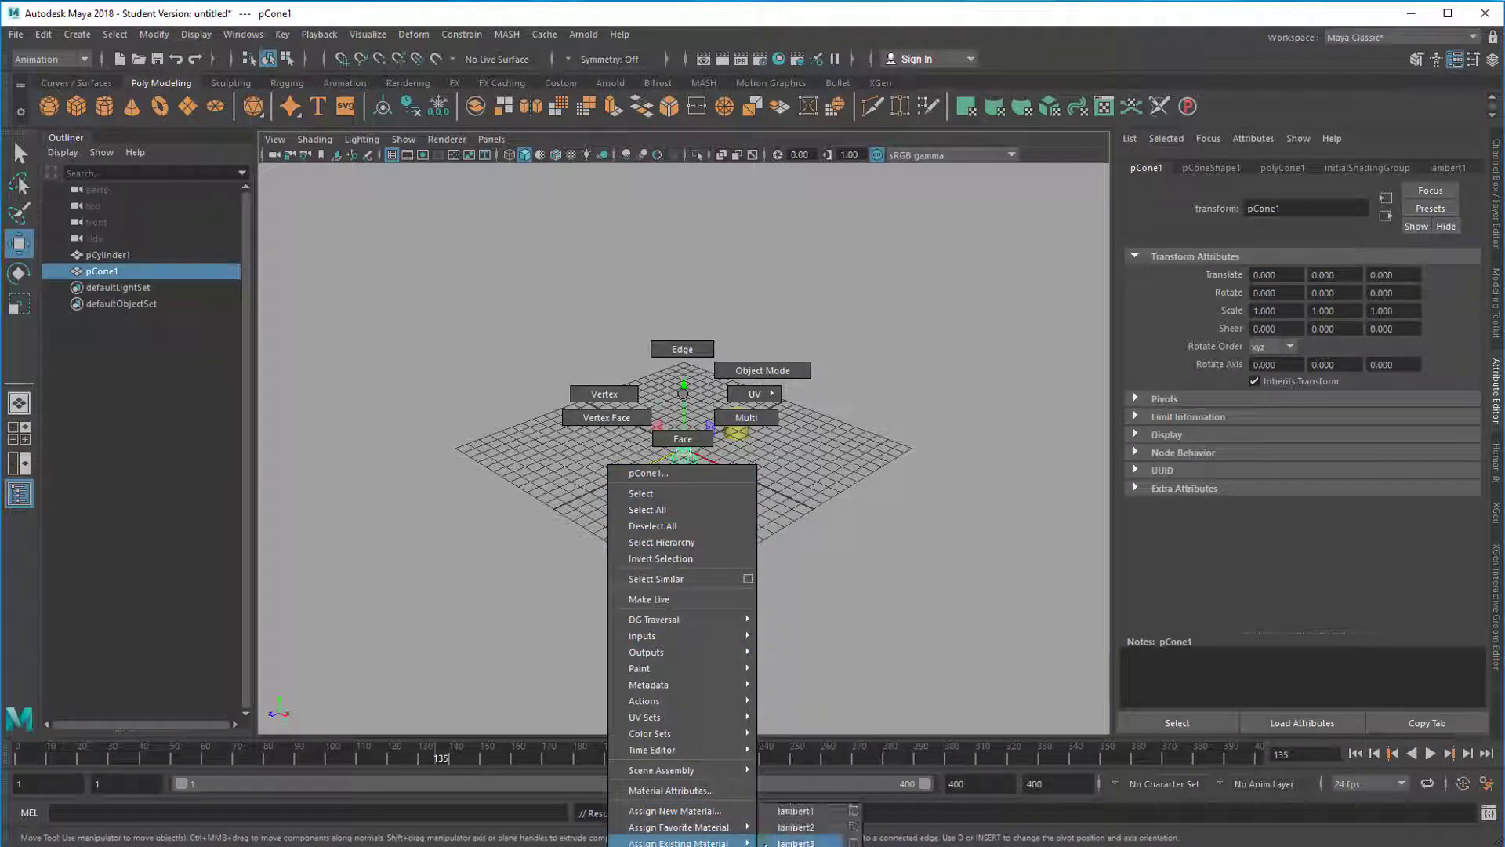
{"action": "left_click", "coordinate": [793, 843]}
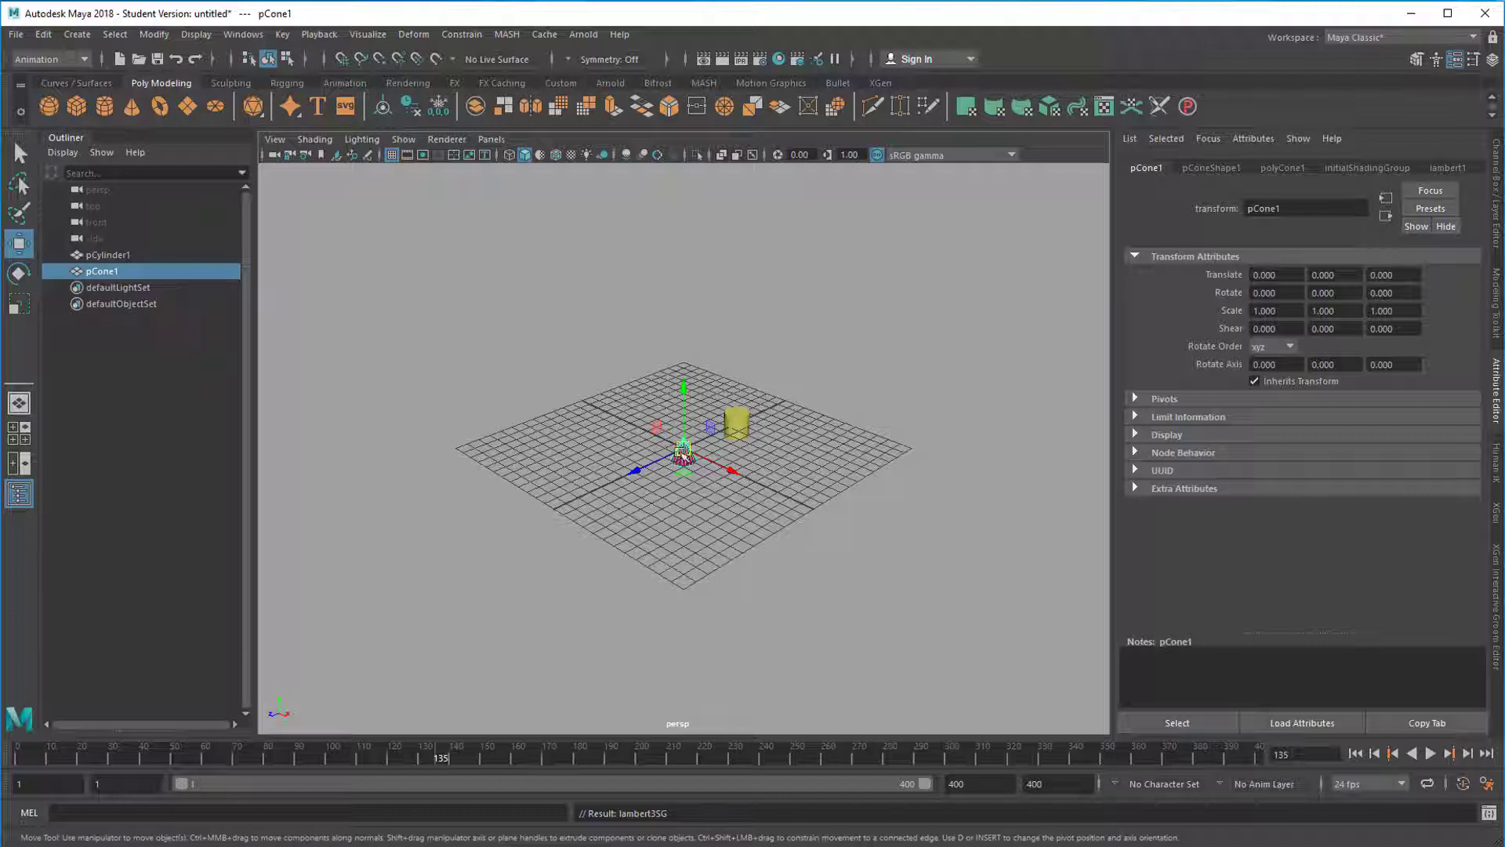
Step: Scale the cone uniformly to about 1.84 and flatten its height to about 1.012
{"action": "key", "text": "r"}
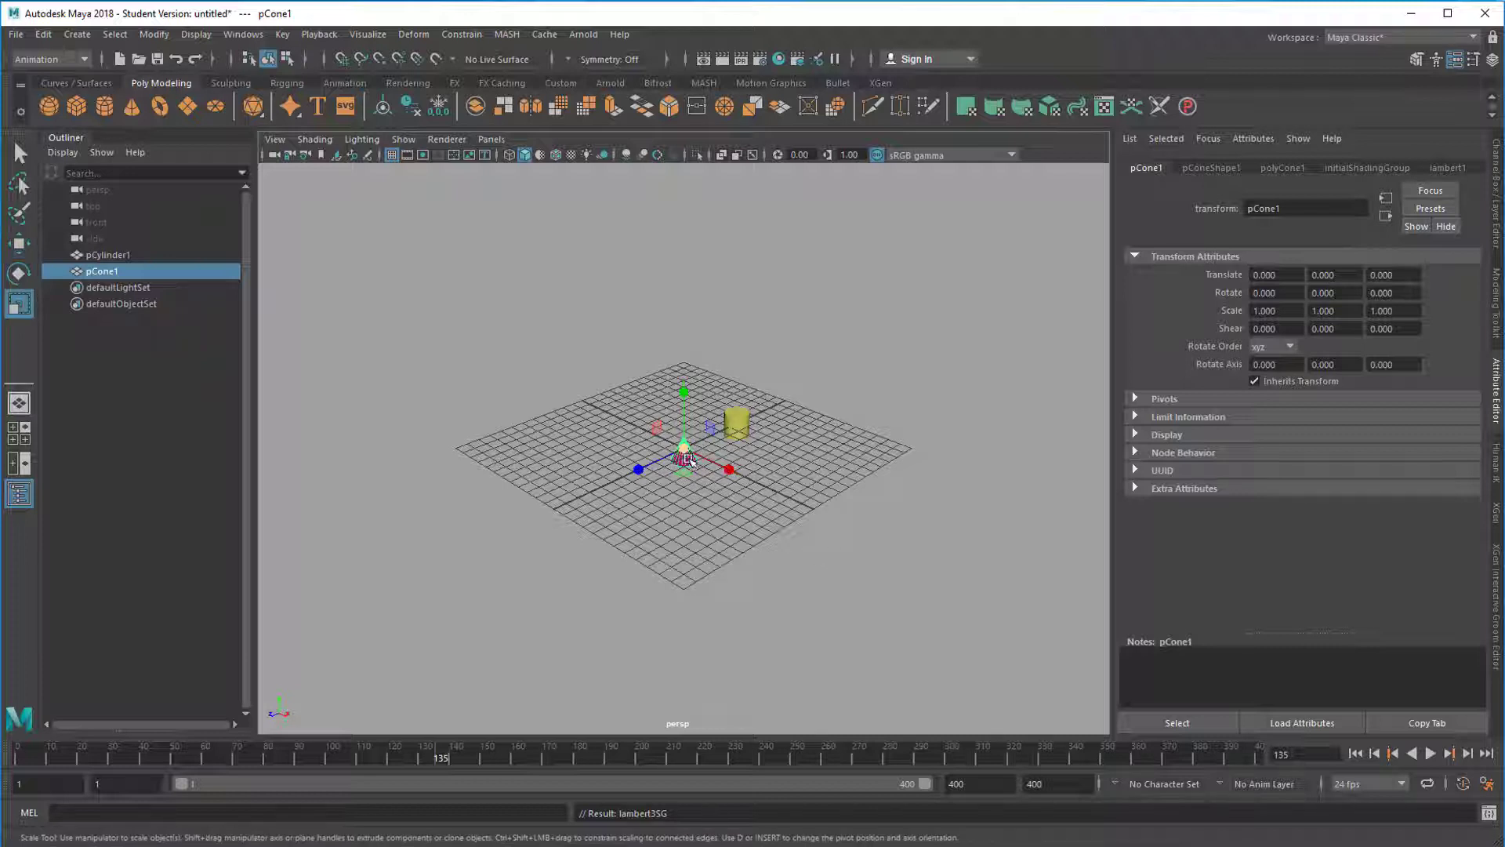
{"action": "left_click_drag", "start_coordinate": [684, 450], "coordinate": [703, 449]}
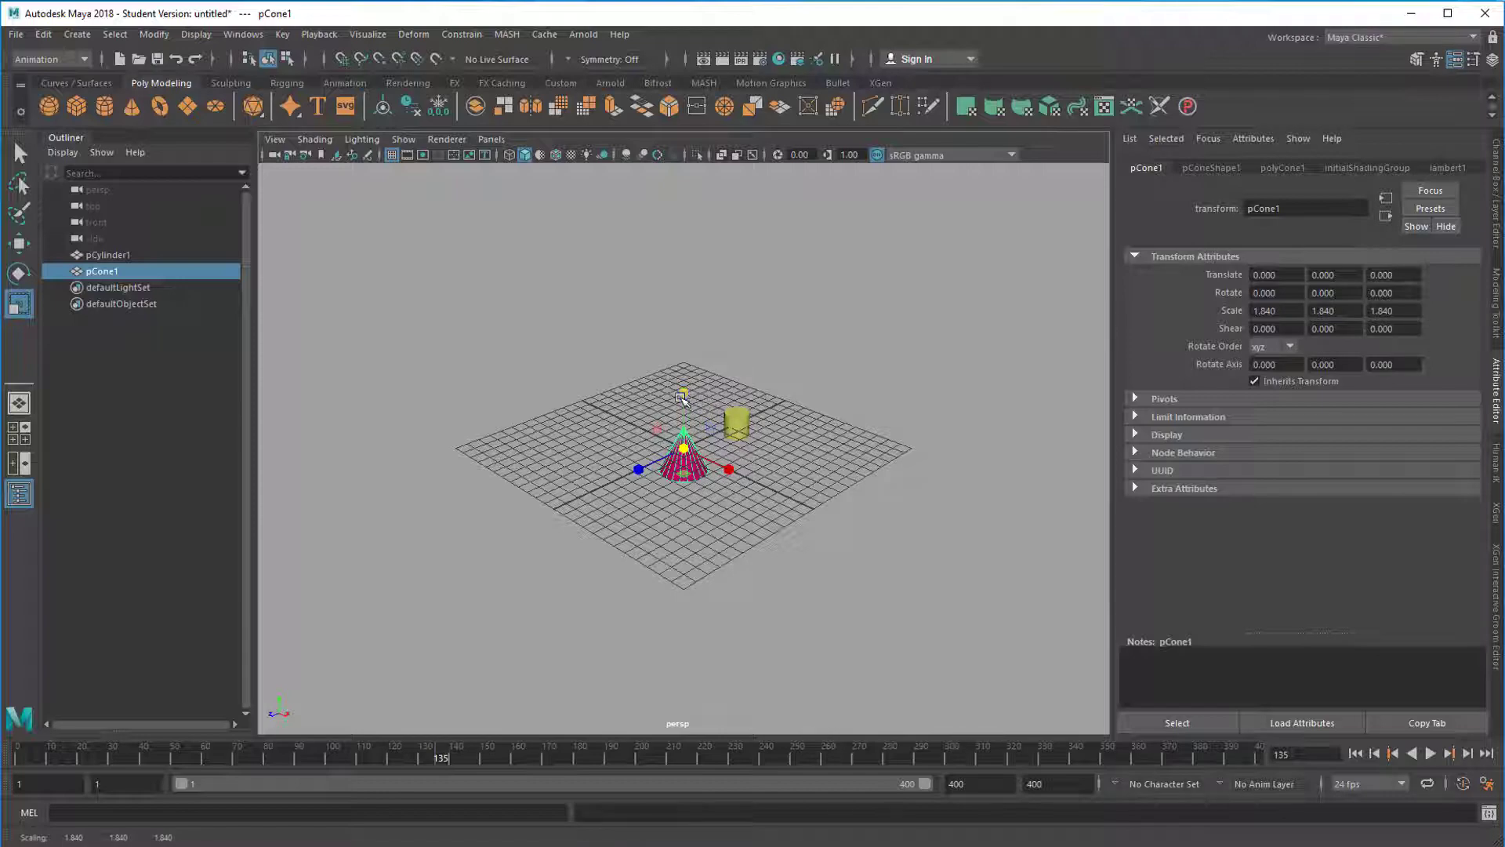
{"action": "left_click_drag", "start_coordinate": [688, 391], "coordinate": [685, 436]}
{"action": "scroll", "coordinate": [809, 554], "scroll_direction": "up", "scroll_amount": 5}
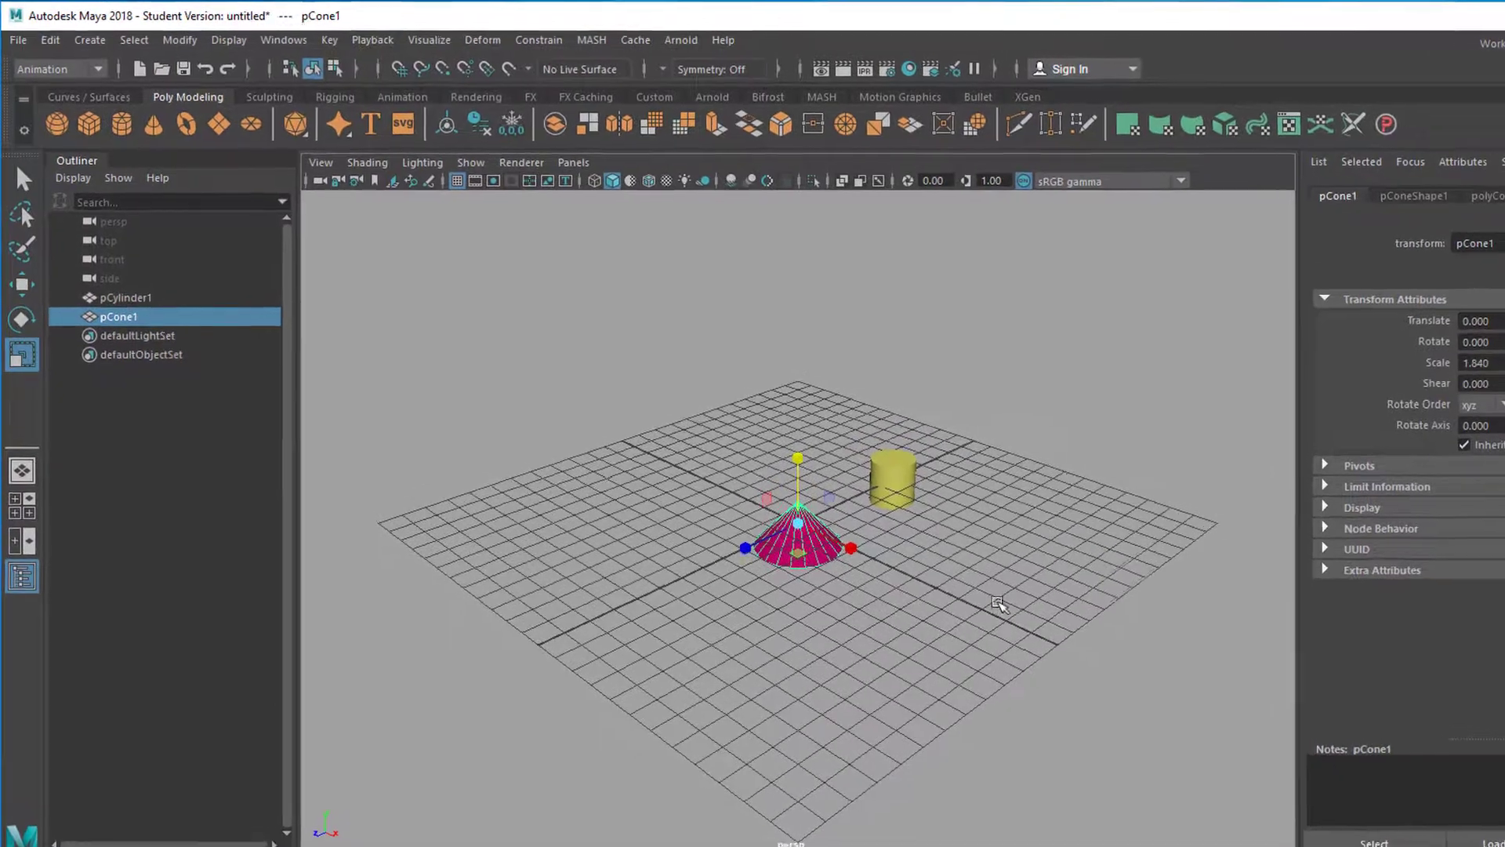
{"action": "left_click", "coordinate": [998, 603]}
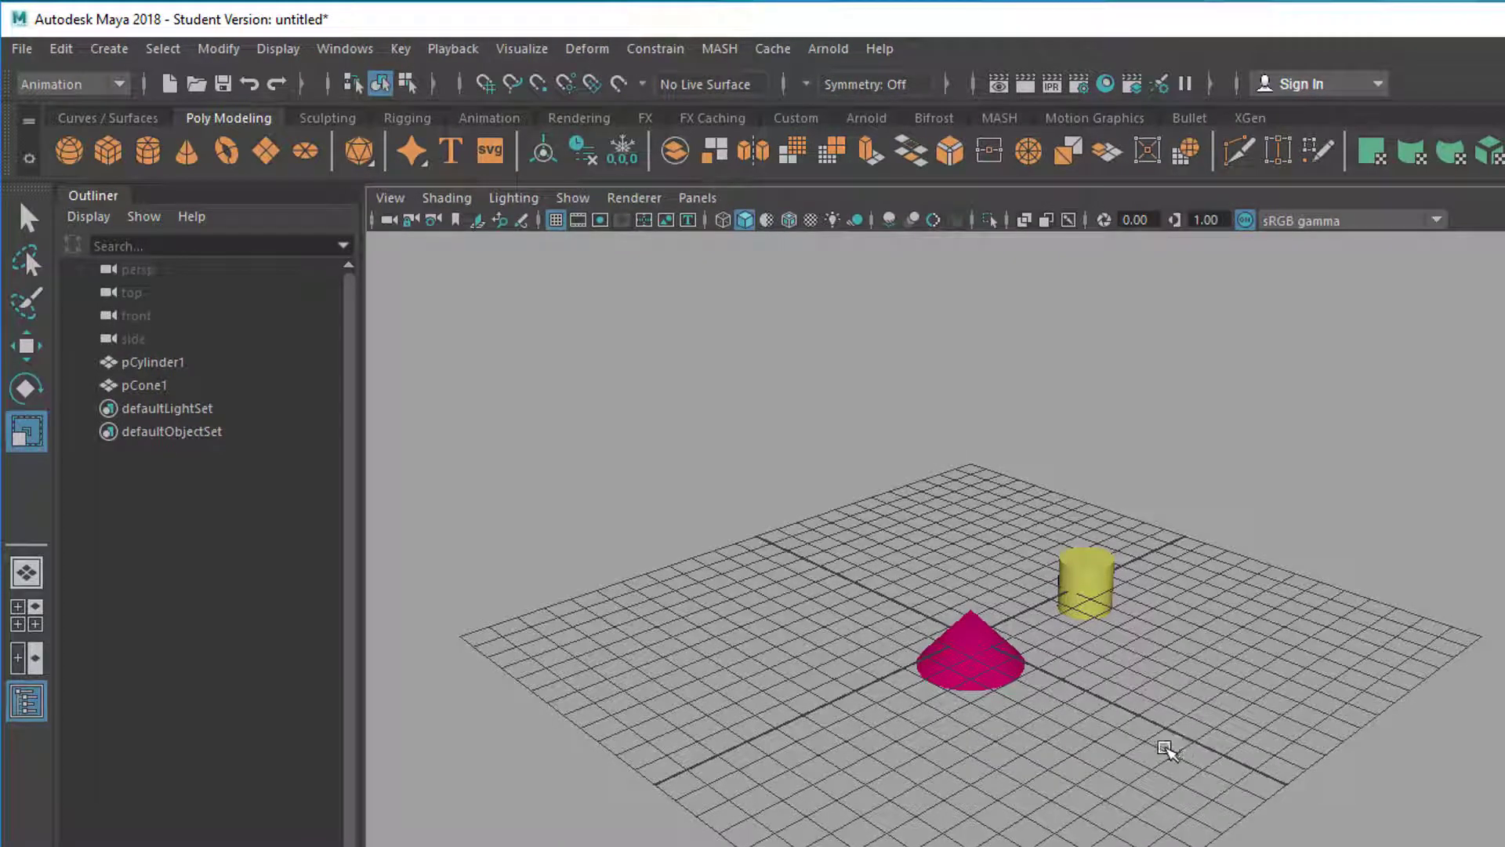
{"action": "left_click", "coordinate": [880, 48]}
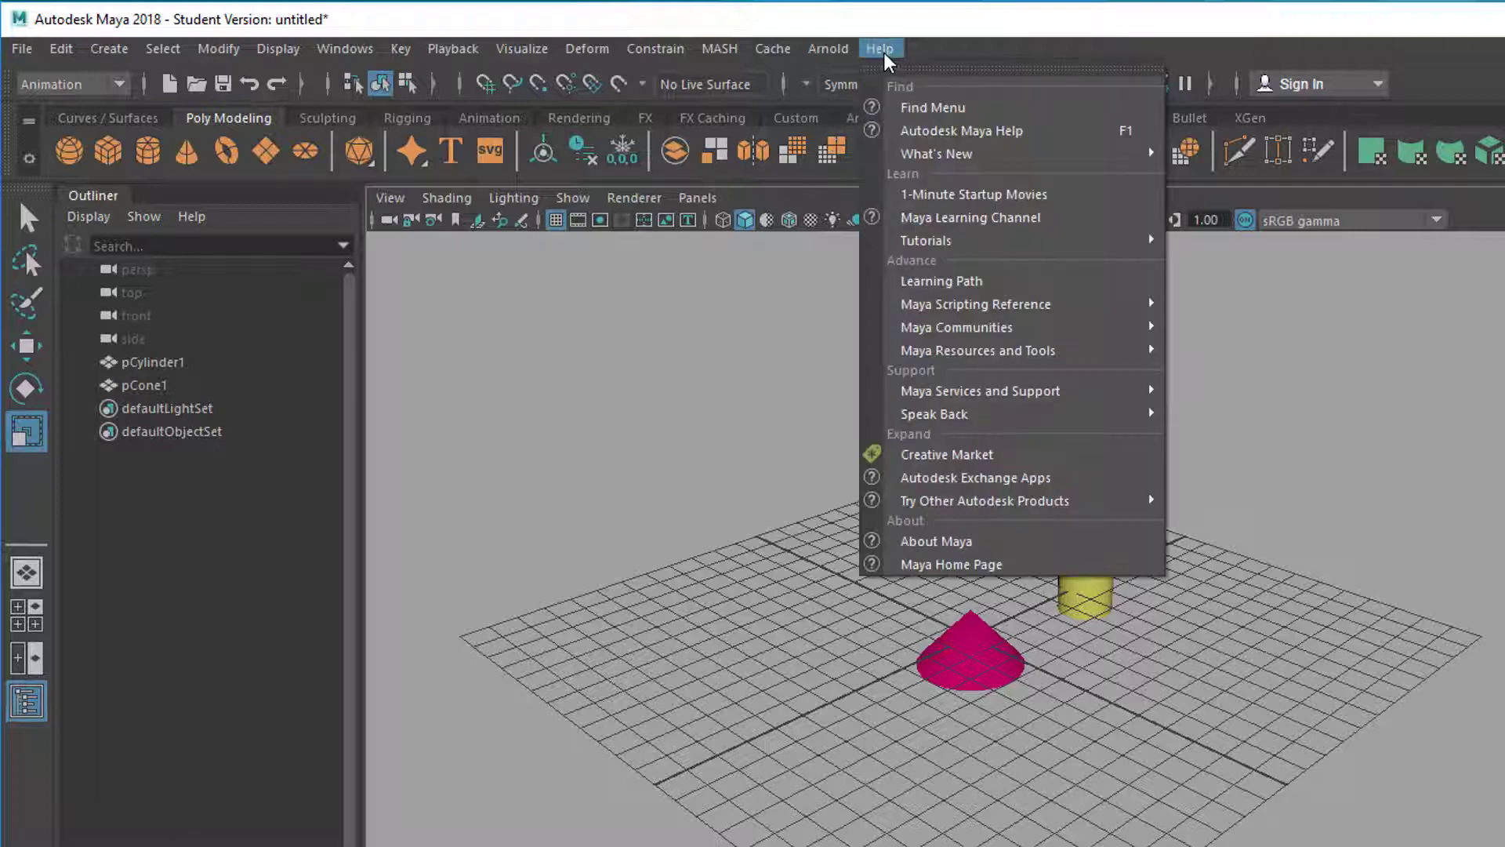
{"action": "left_click", "coordinate": [988, 112]}
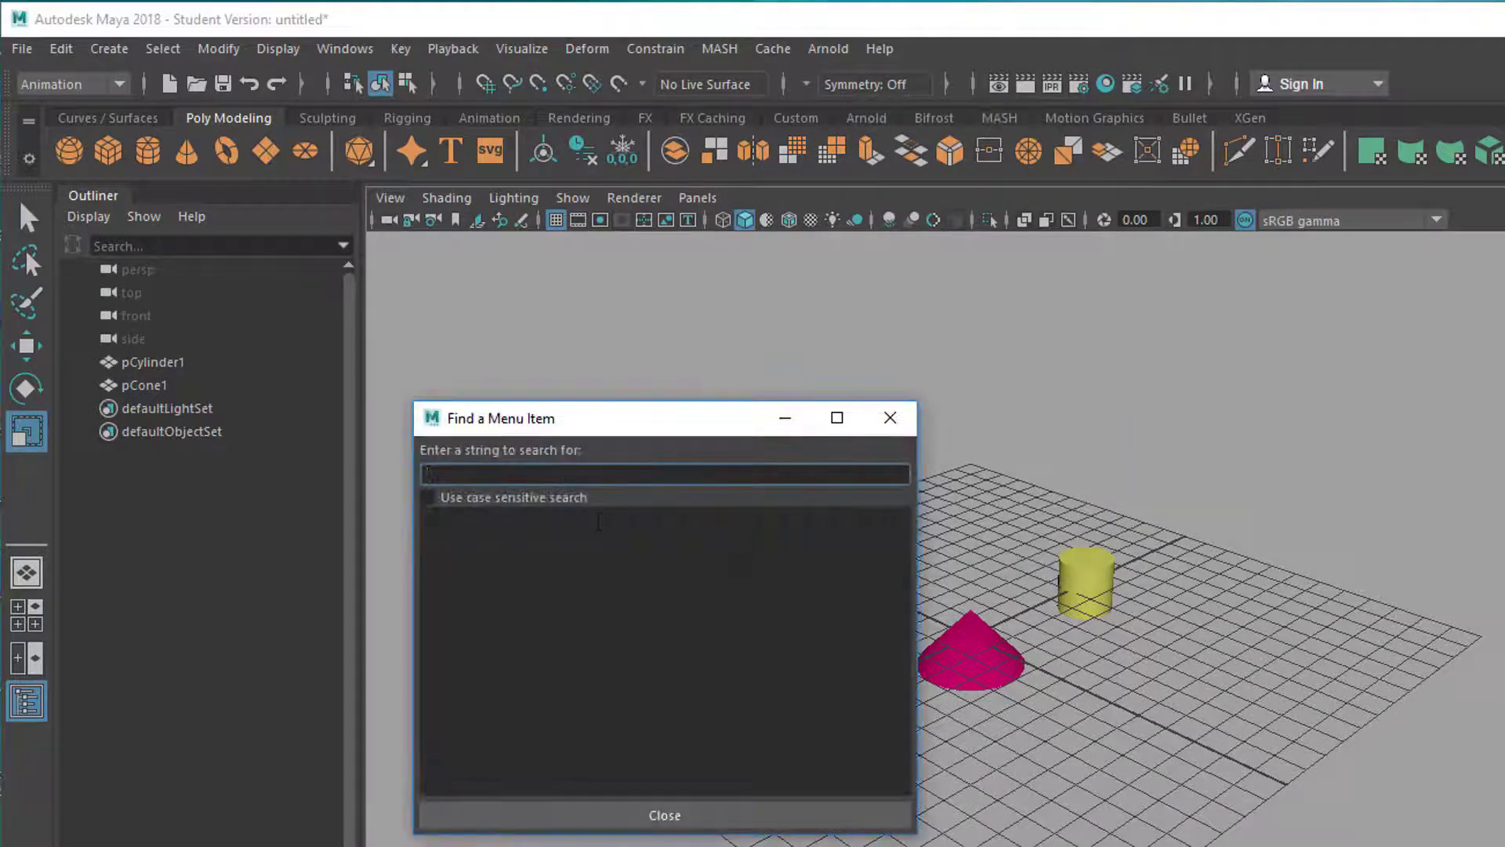
{"action": "type", "text": "con"}
{"action": "type", "text": "strain"}
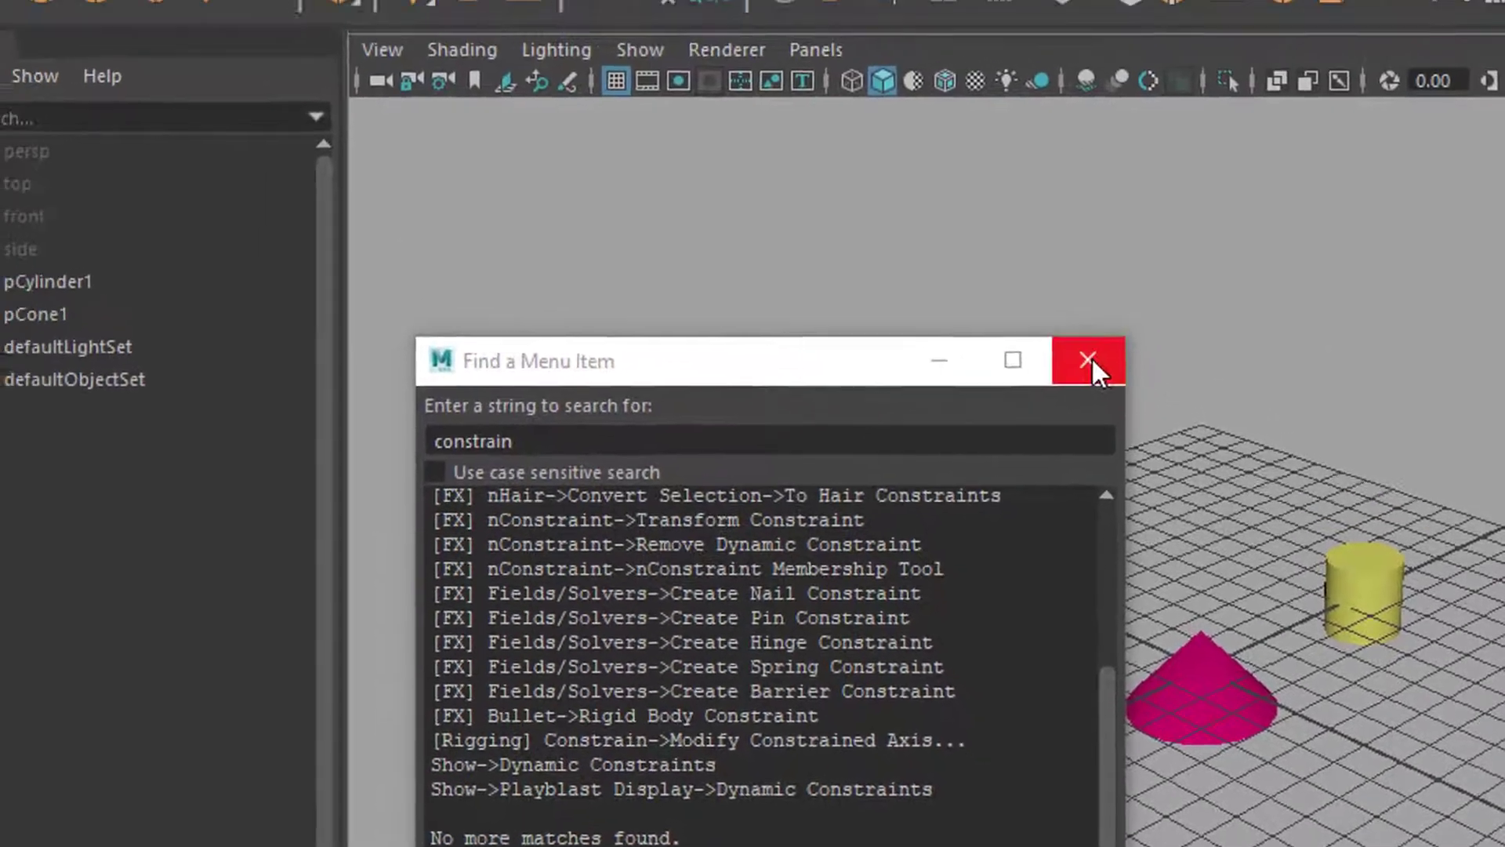
{"action": "left_click", "coordinate": [1012, 144]}
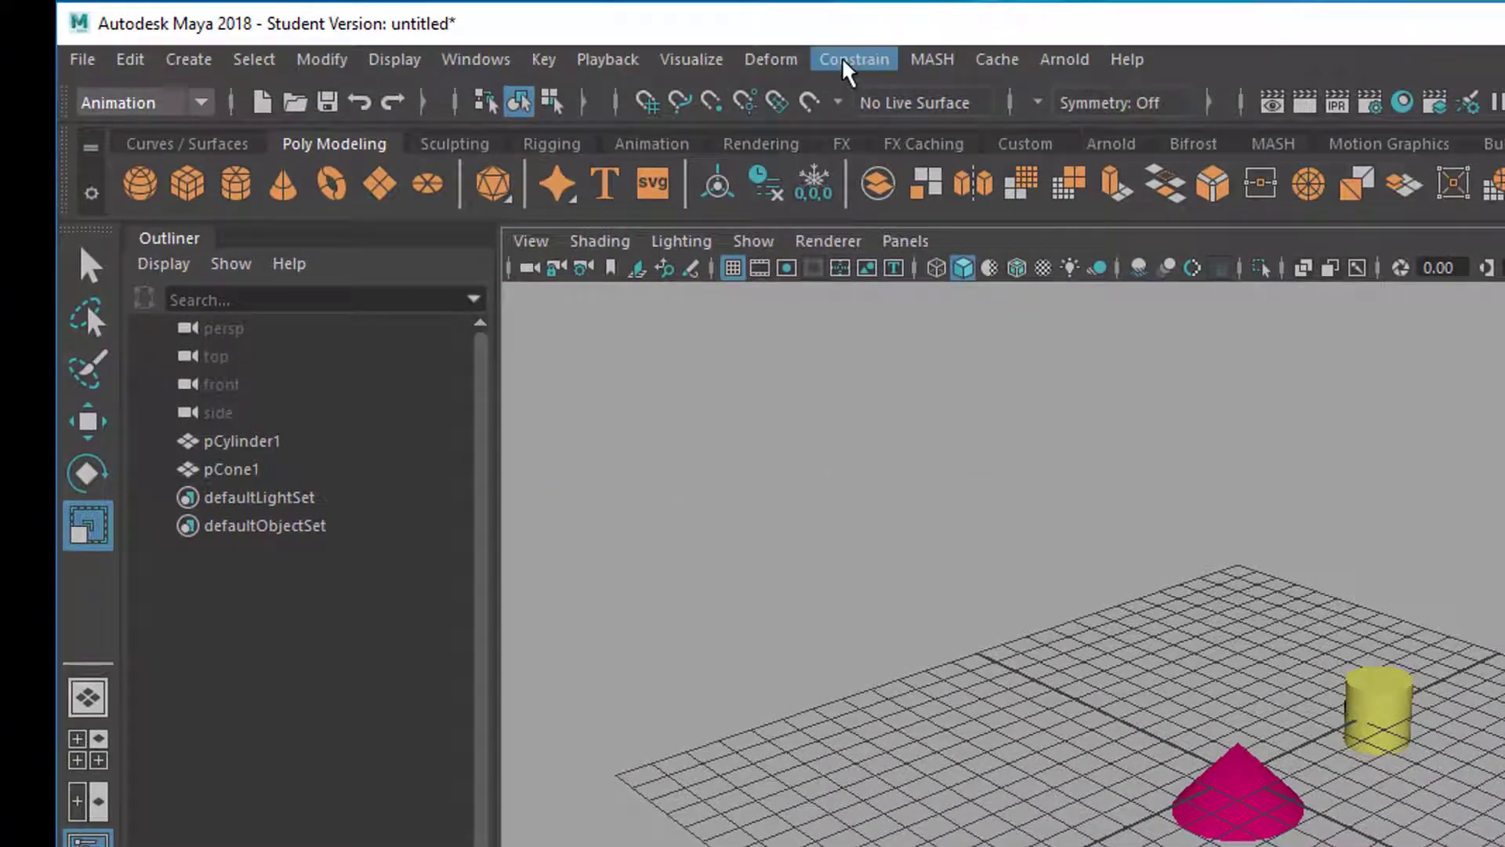
Step: Select pCylinder1, then pCone1, and apply a Point constraint so the cone snaps onto the cylinder
{"action": "left_click", "coordinate": [845, 64]}
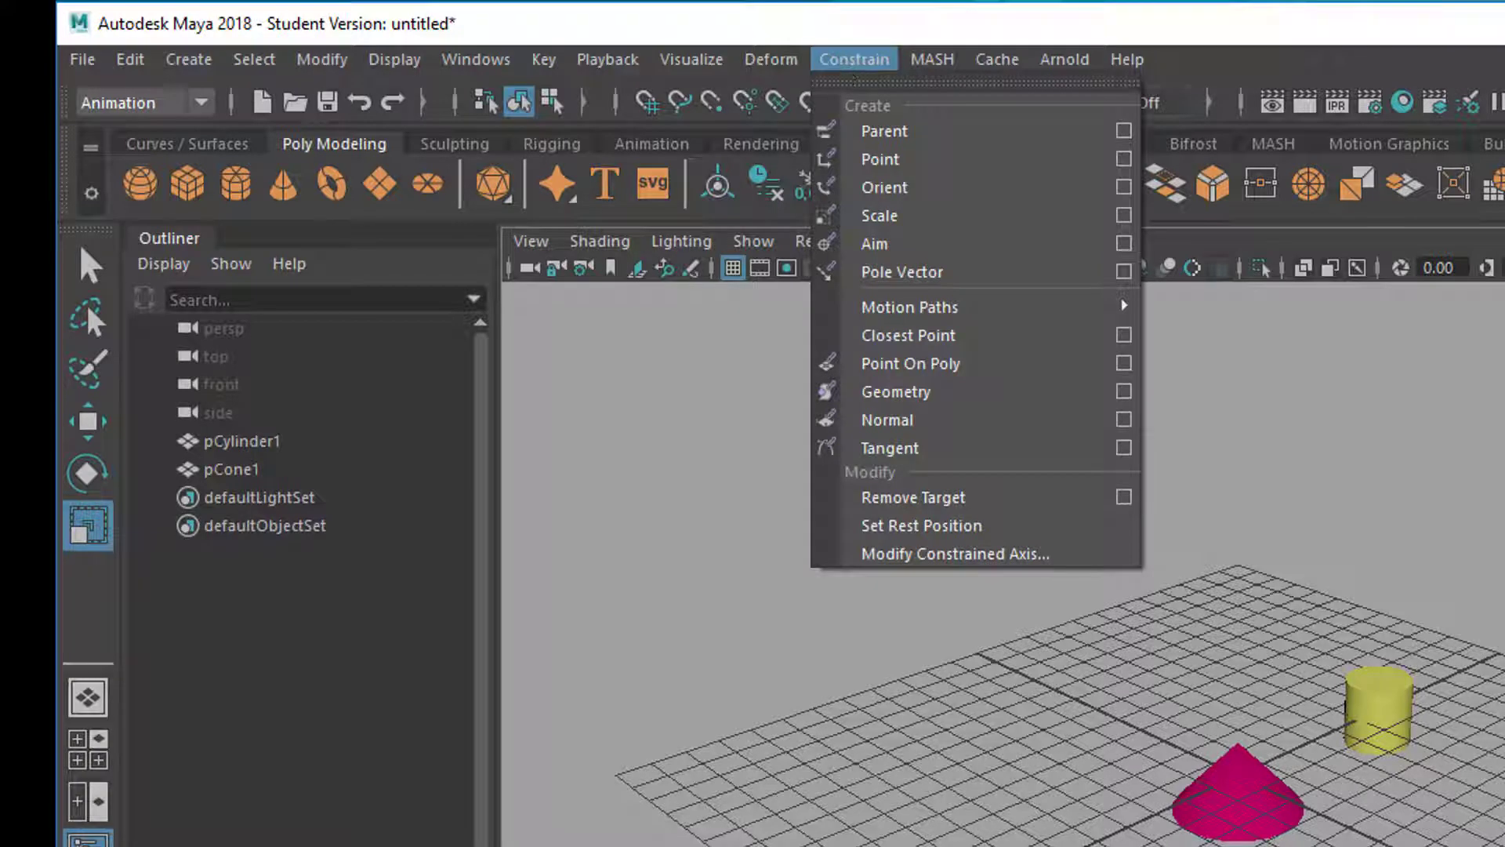
{"action": "left_click", "coordinate": [856, 833]}
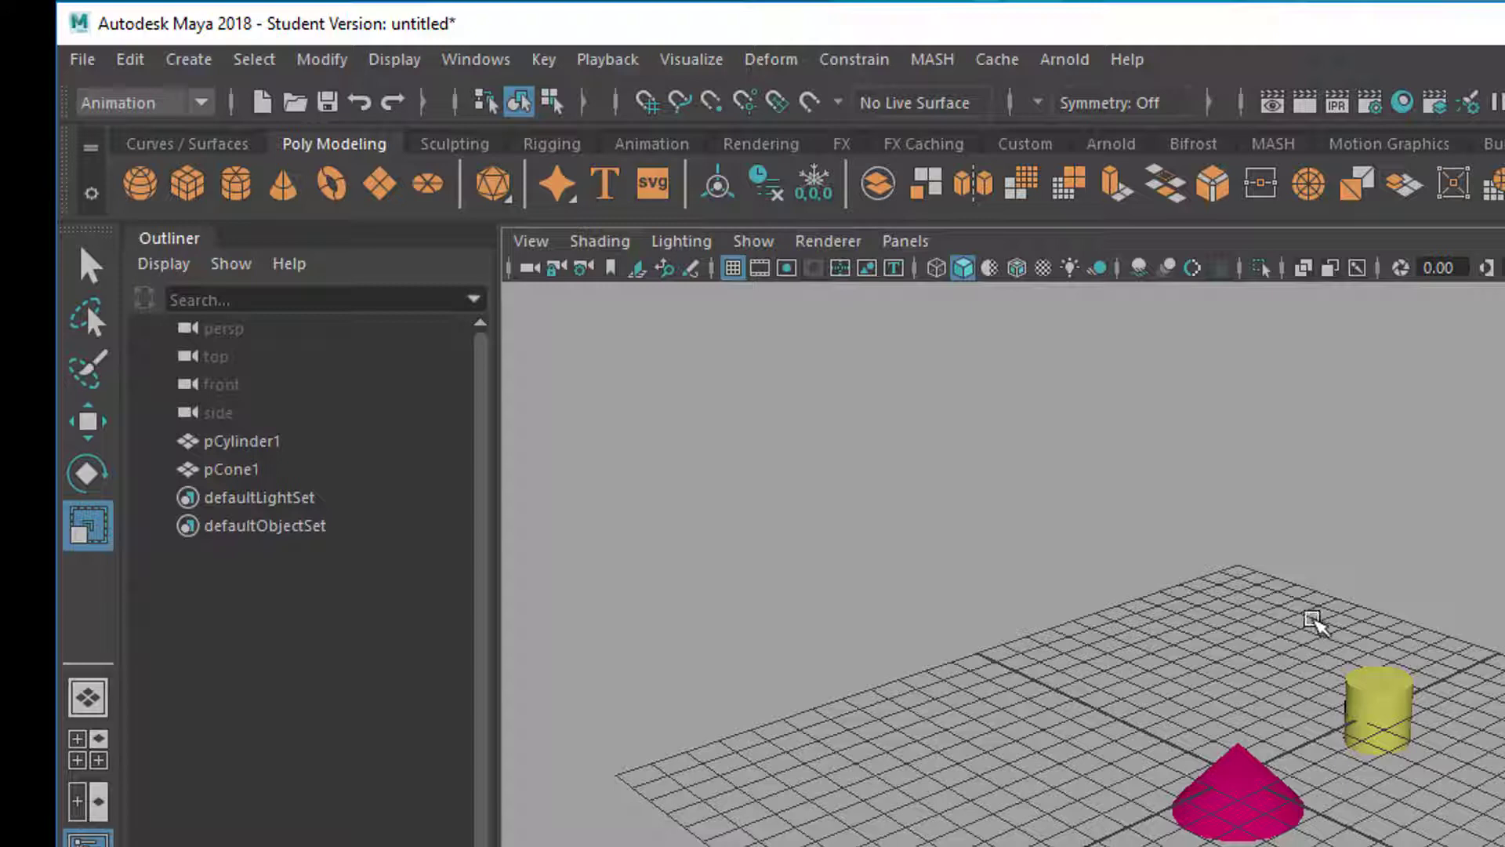
{"action": "left_click", "coordinate": [1406, 714]}
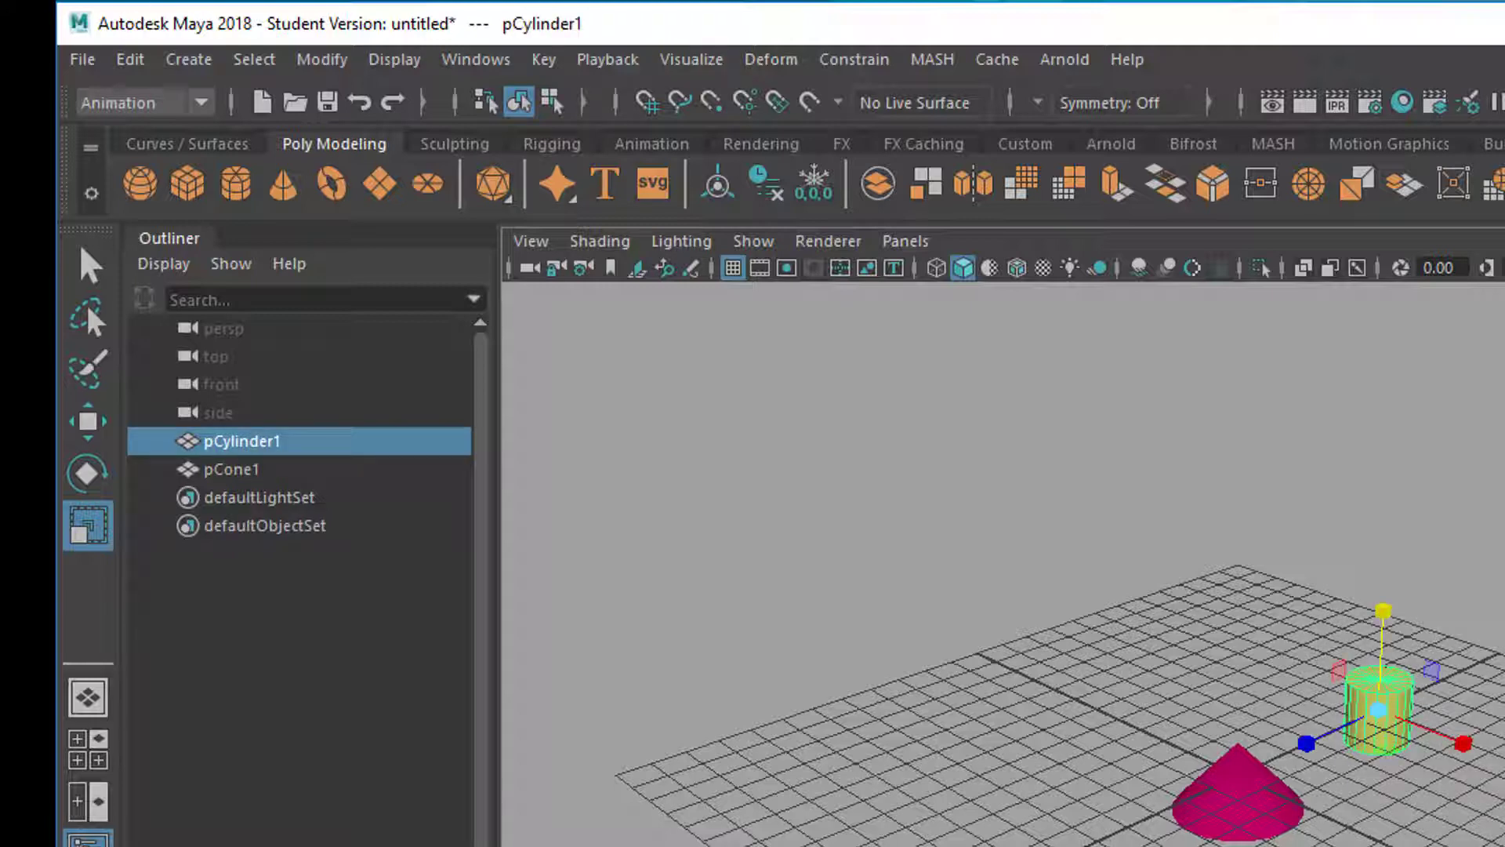
{"action": "key", "text": "q"}
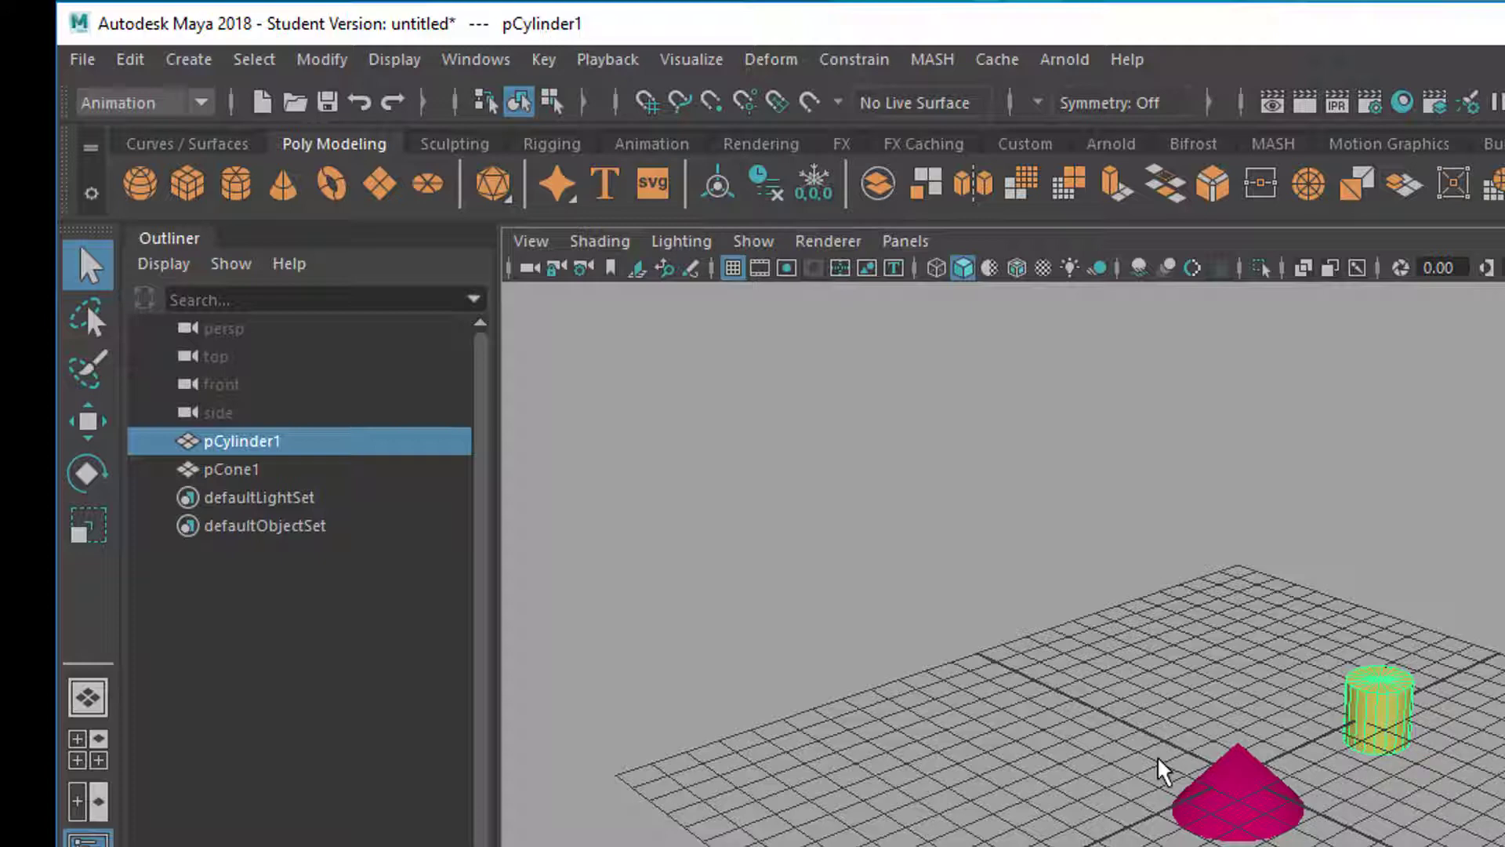
{"action": "left_click", "coordinate": [1183, 792], "text": "shift"}
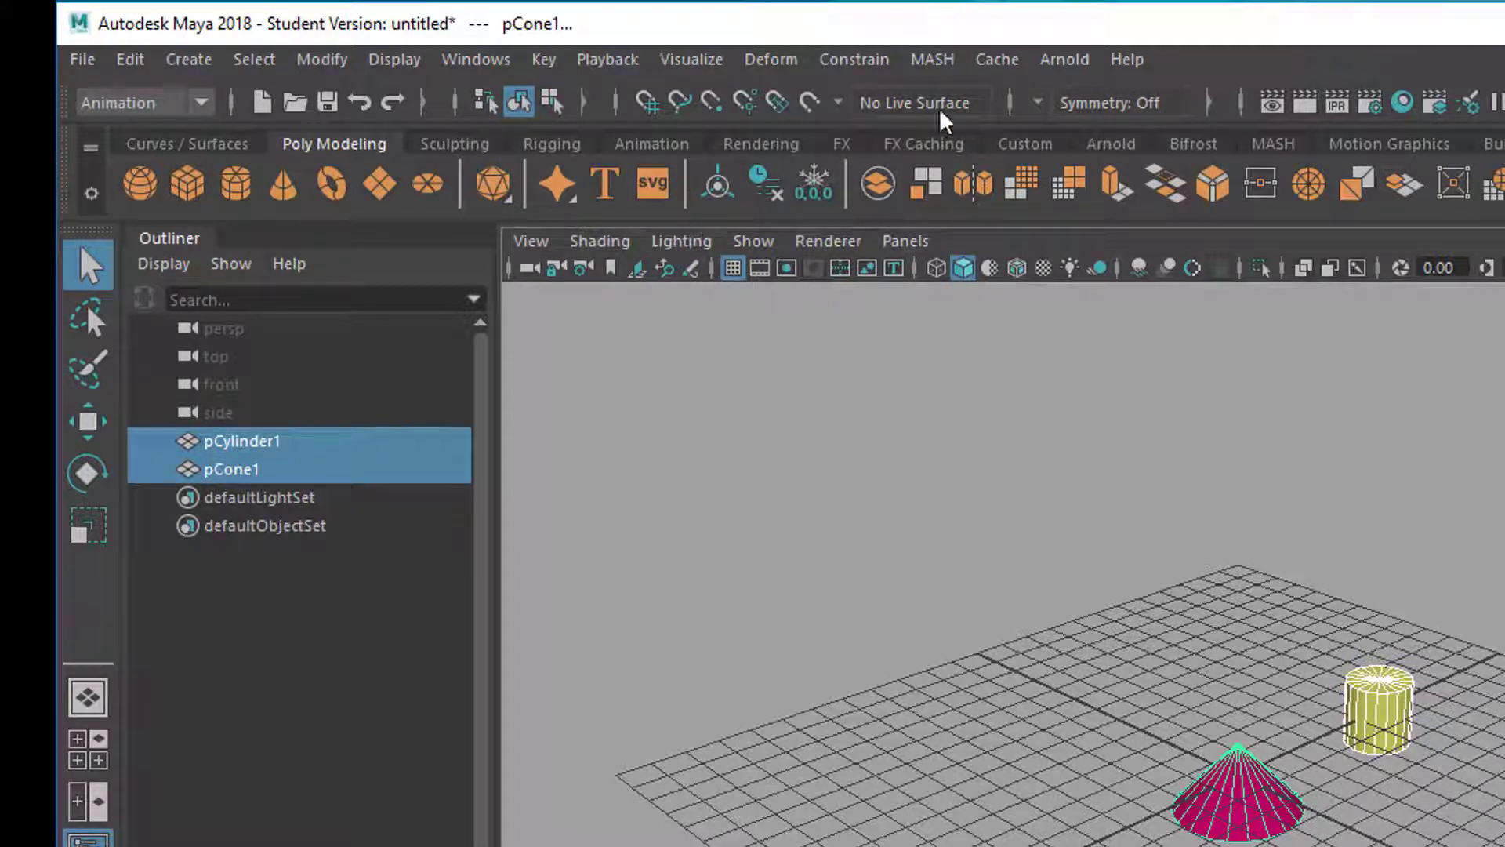
{"action": "left_click", "coordinate": [881, 69]}
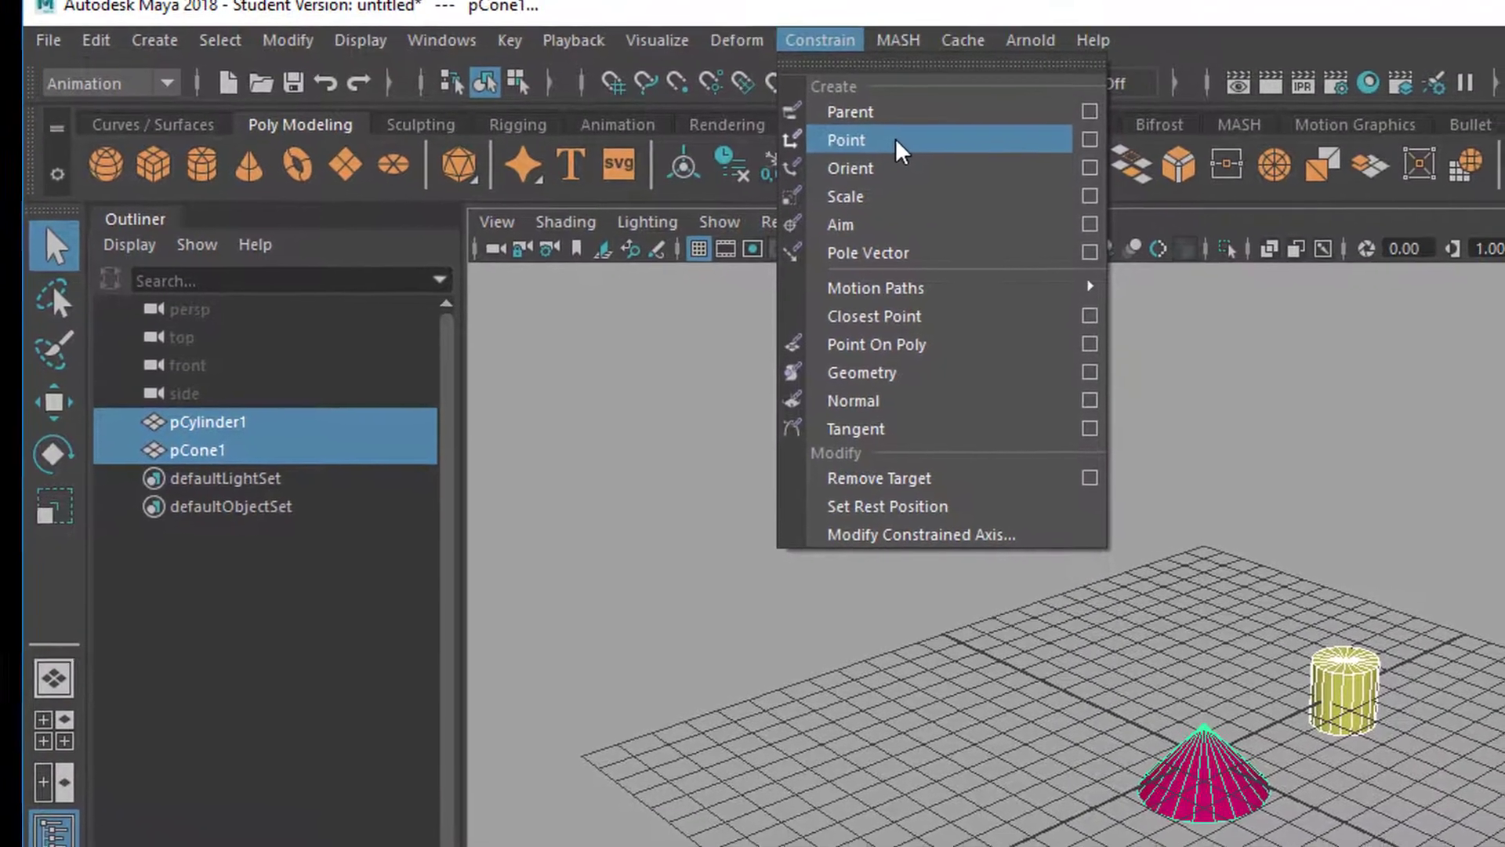
{"action": "left_click", "coordinate": [907, 162]}
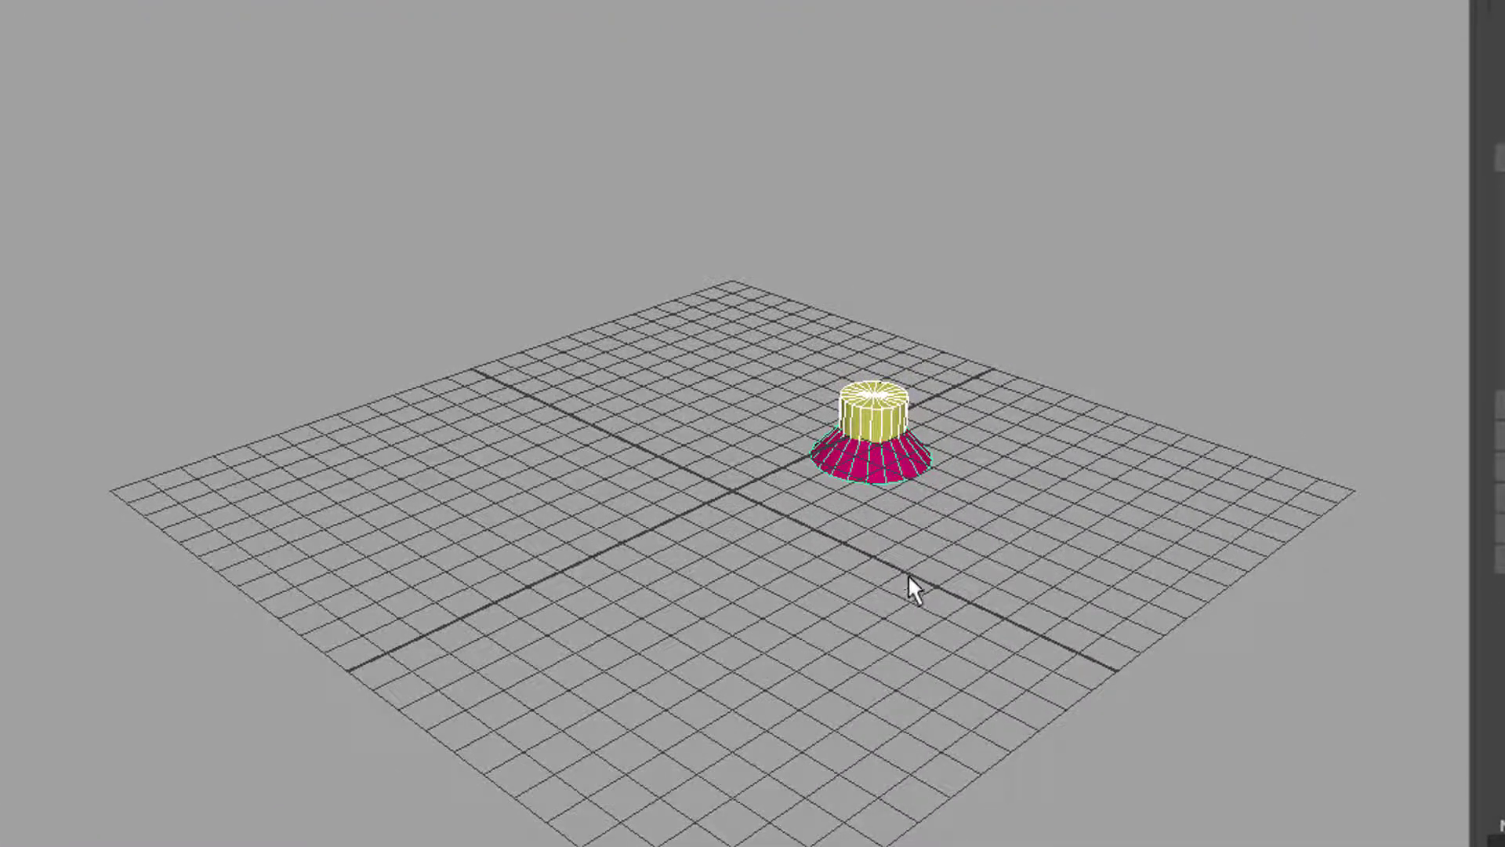
Step: Keep only the cone selected and raise it to Y 1.871 on top of the cylinder
{"action": "left_click", "coordinate": [926, 468]}
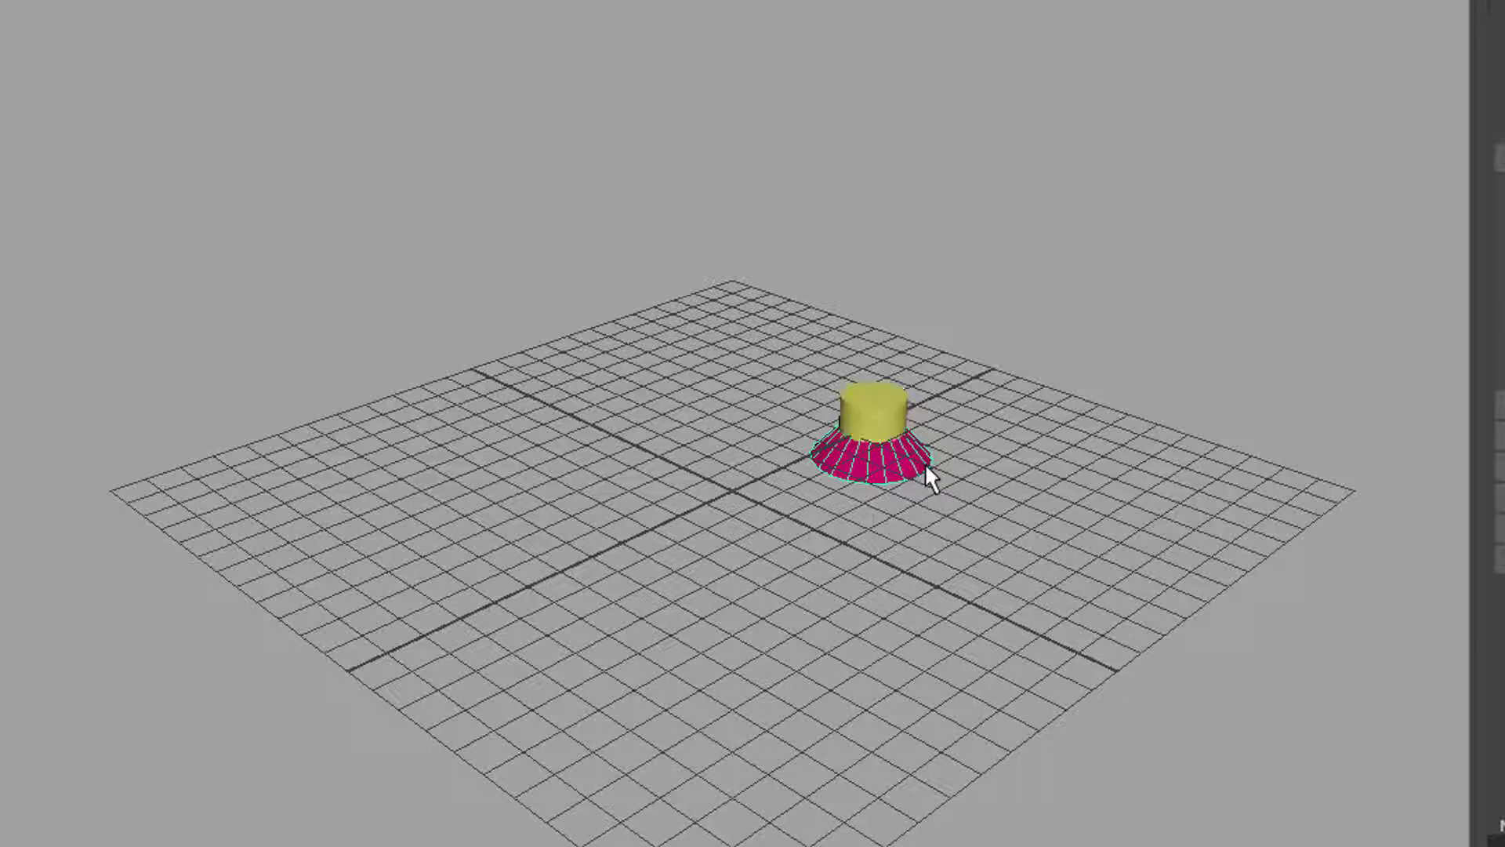
{"action": "left_click_drag", "start_coordinate": [952, 591], "coordinate": [957, 661], "text": "alt"}
{"action": "key", "text": "Delete"}
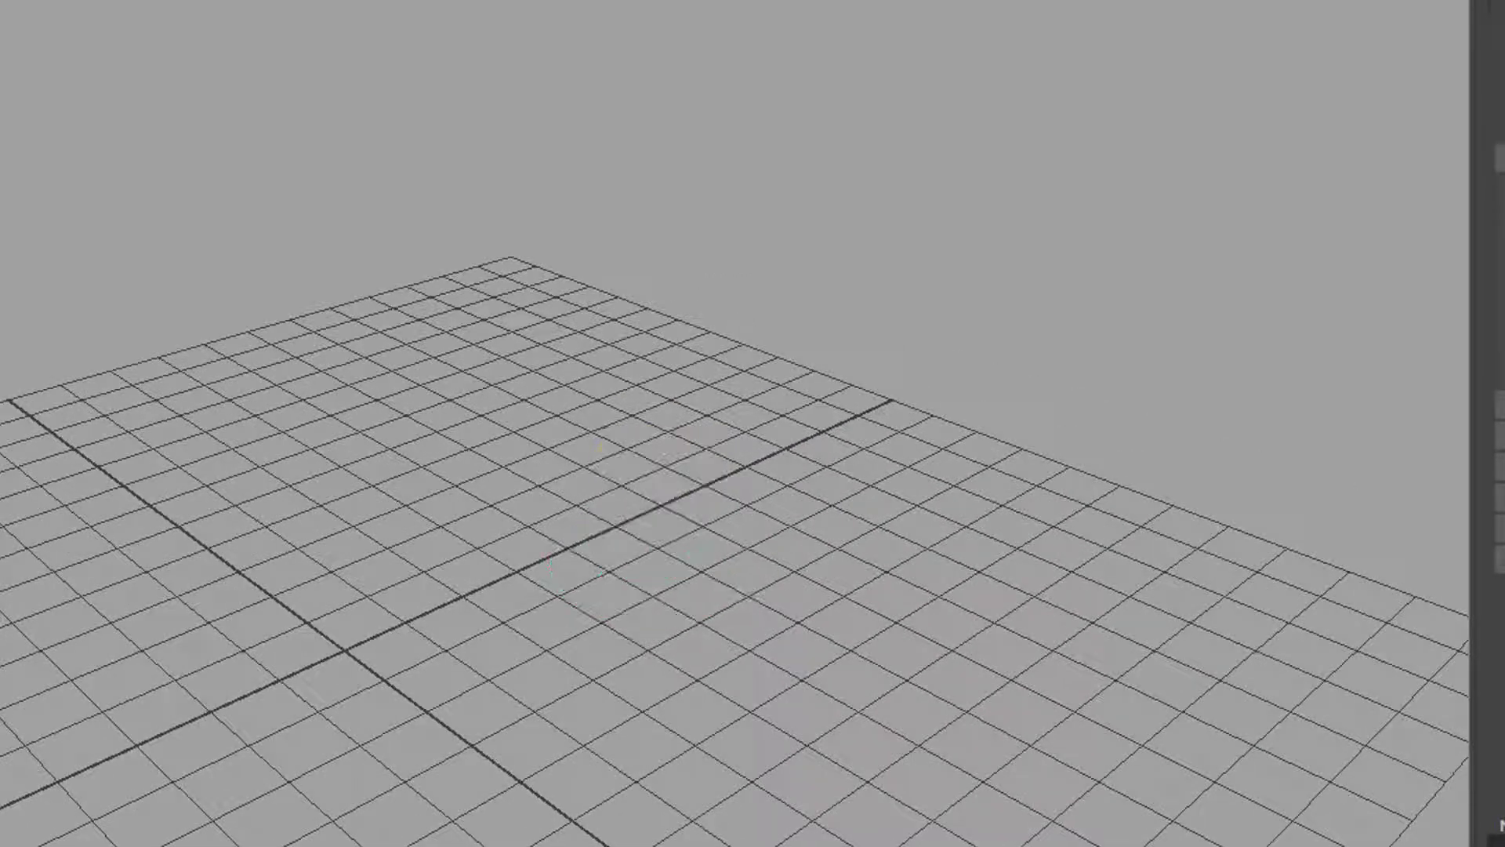
{"action": "scroll", "coordinate": [876, 746], "scroll_direction": "down", "scroll_amount": 5}
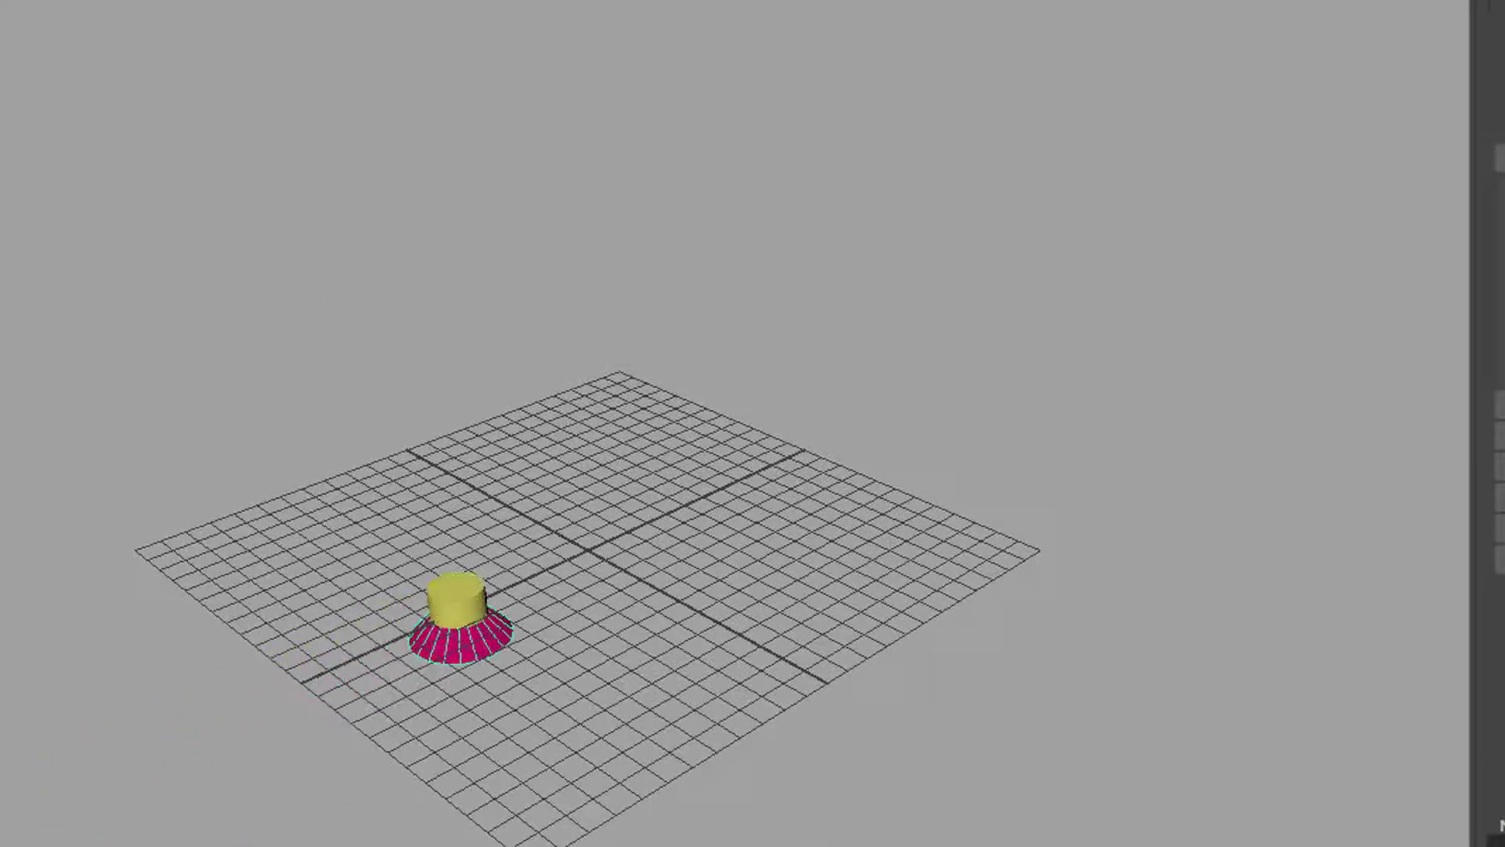
{"action": "scroll", "coordinate": [1088, 748], "scroll_direction": "up", "scroll_amount": 3}
{"action": "scroll", "coordinate": [1089, 748], "scroll_direction": "up", "scroll_amount": 3}
{"action": "middle_click_drag", "start_coordinate": [850, 709], "coordinate": [994, 623], "text": "alt"}
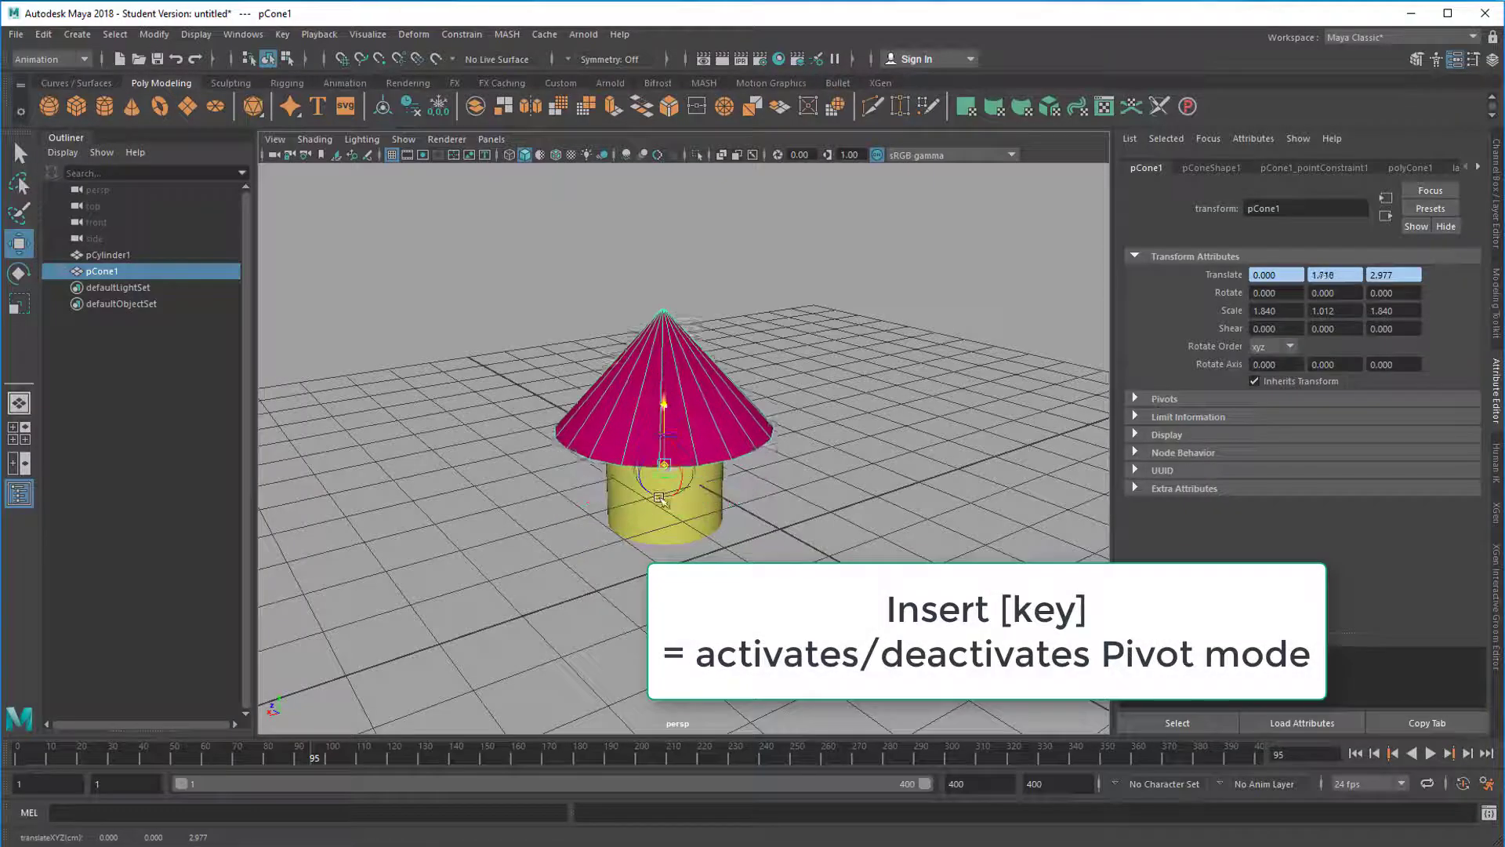
{"action": "left_click_drag", "start_coordinate": [661, 501], "coordinate": [820, 632], "text": "alt"}
{"action": "key", "text": "Insert"}
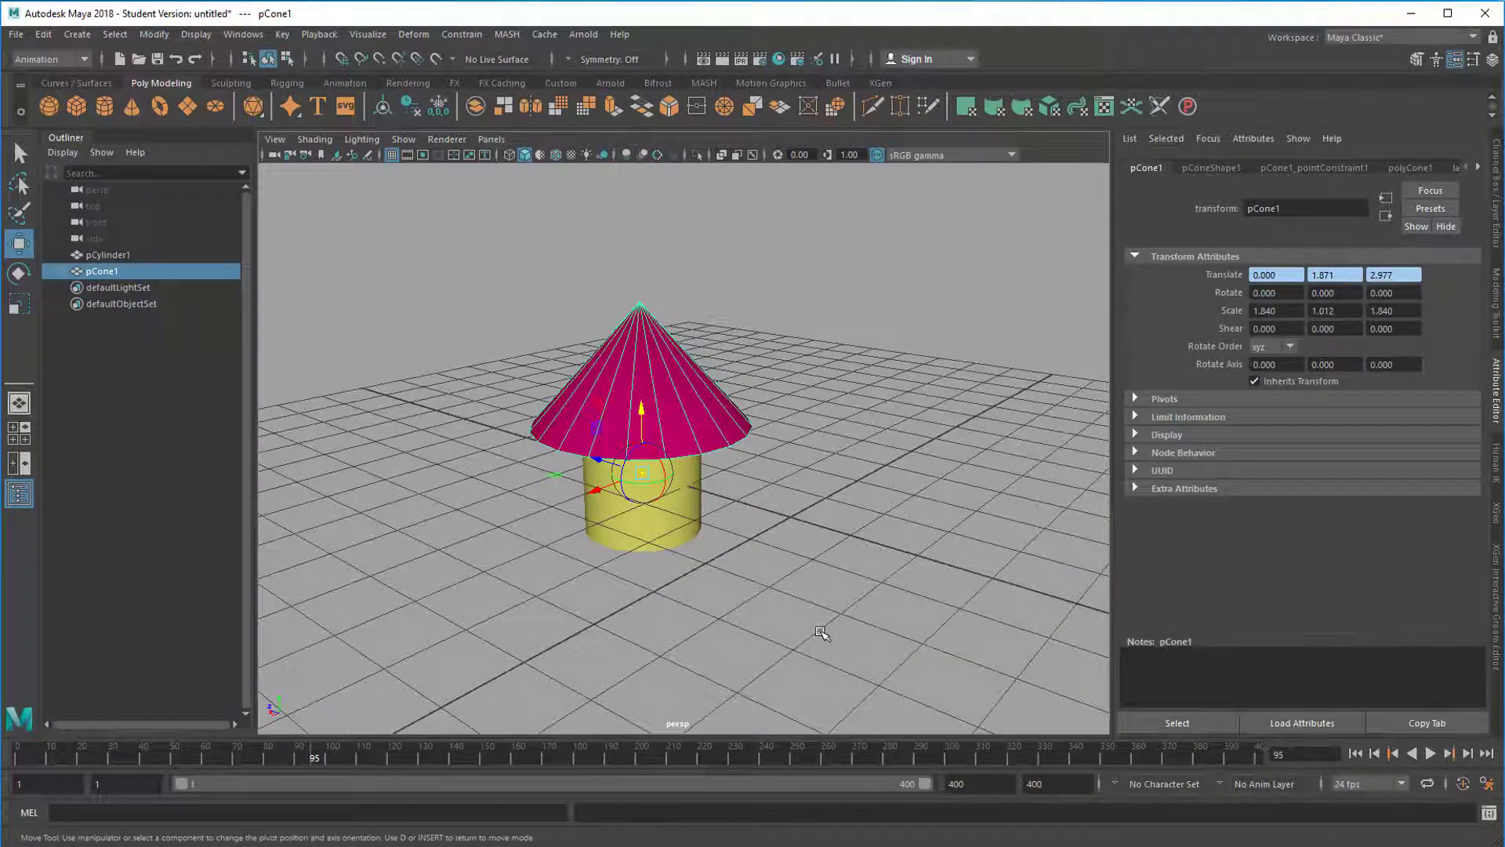
{"action": "key", "text": "Insert"}
Step: Rewind to the start of the playback range and play the animation forward
{"action": "scroll", "coordinate": [681, 586], "scroll_direction": "down", "scroll_amount": 3}
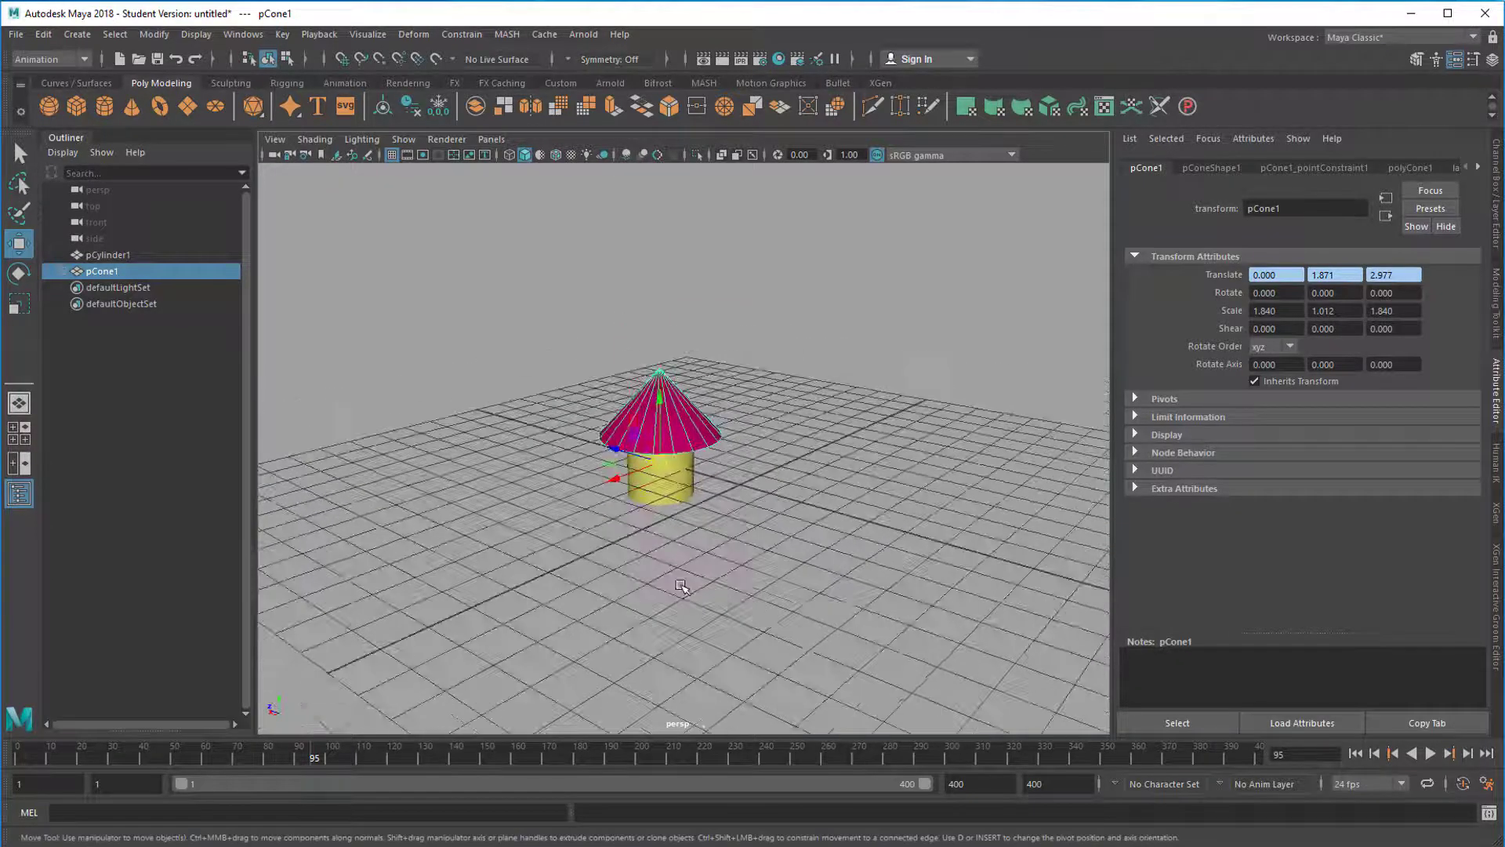
{"action": "scroll", "coordinate": [681, 586], "scroll_direction": "down", "scroll_amount": 2}
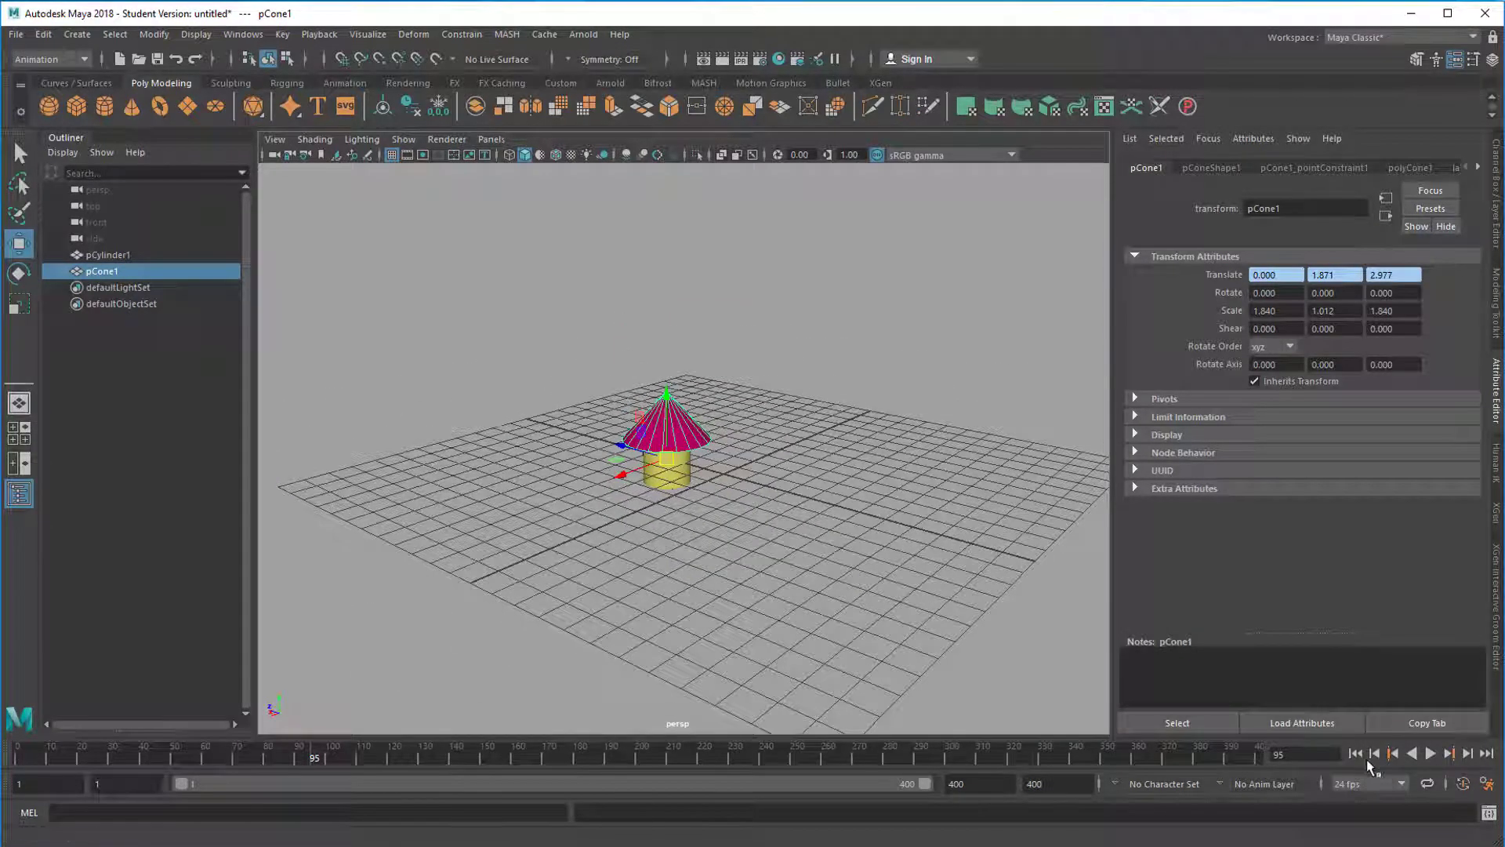
{"action": "left_click", "coordinate": [1355, 752]}
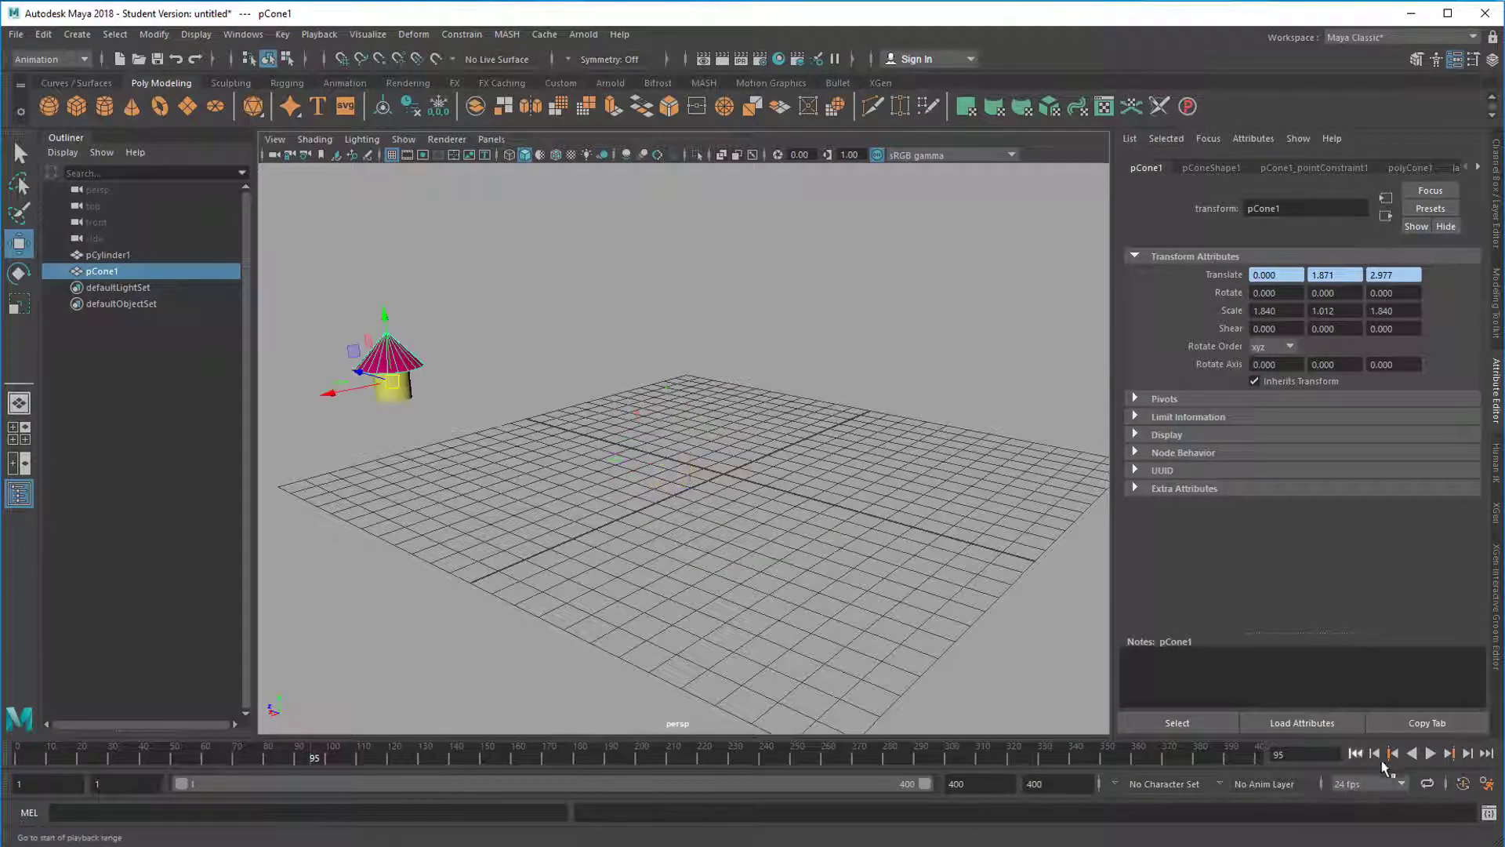
{"action": "left_click", "coordinate": [1430, 753]}
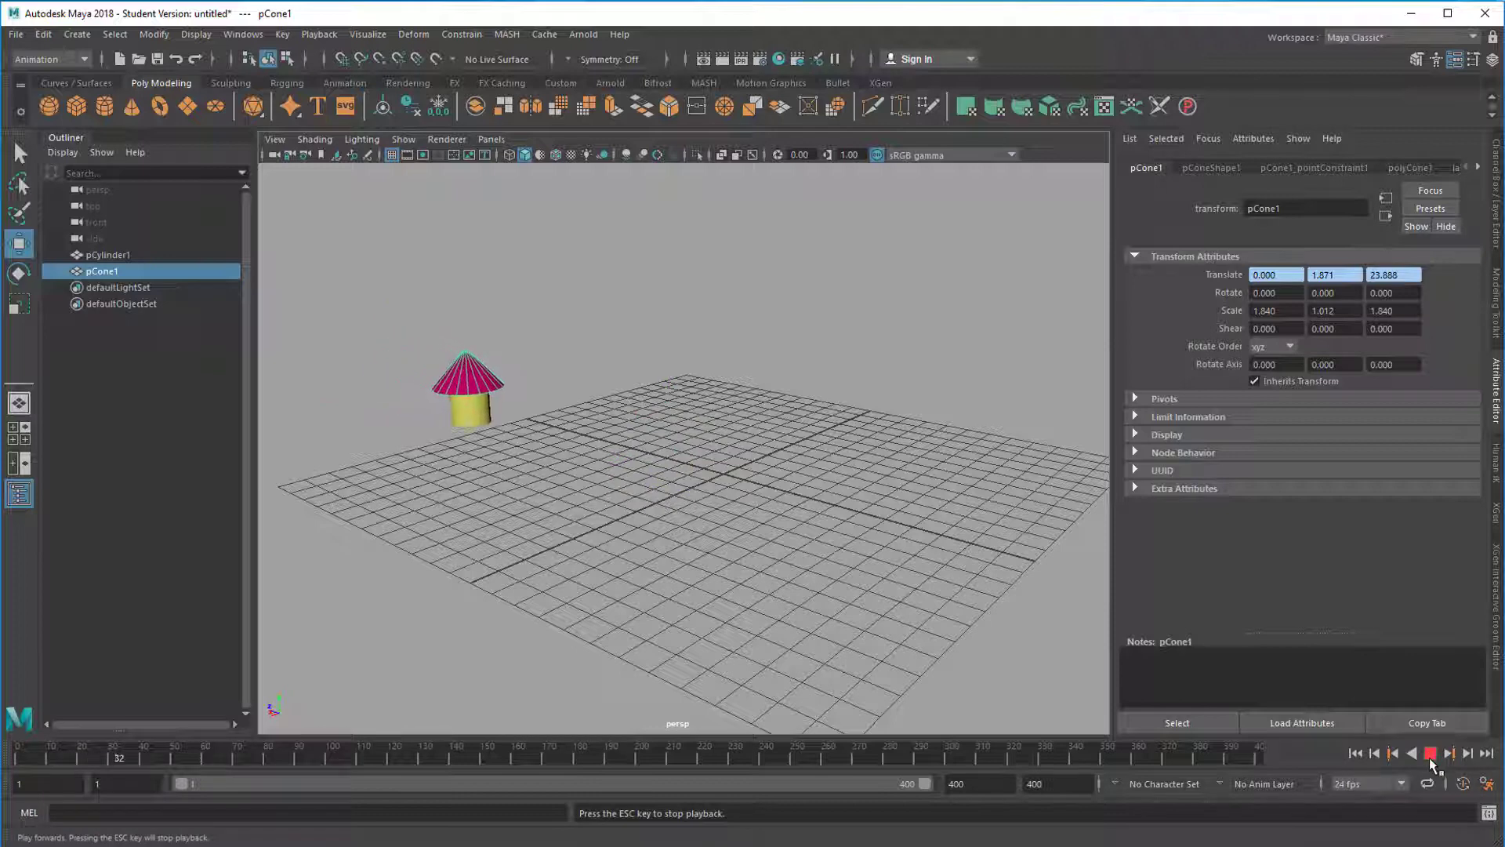
Step: Frame the cone, stop playback, and step between frames 149 and 150, ending at 149
{"action": "key", "text": "f"}
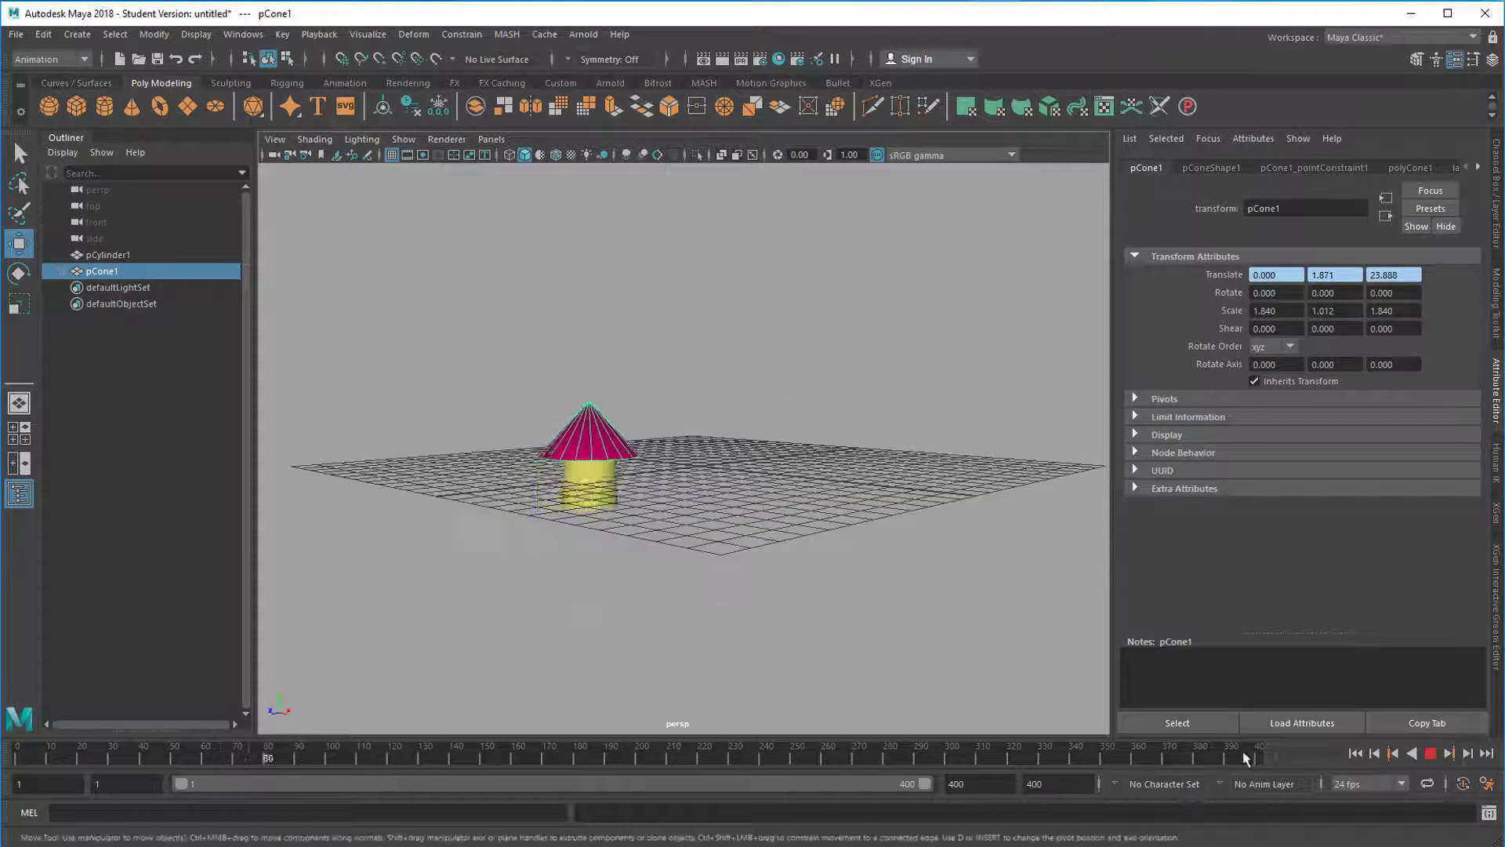
{"action": "left_click", "coordinate": [1429, 752]}
{"action": "left_click_drag", "start_coordinate": [906, 561], "coordinate": [917, 628], "text": "alt"}
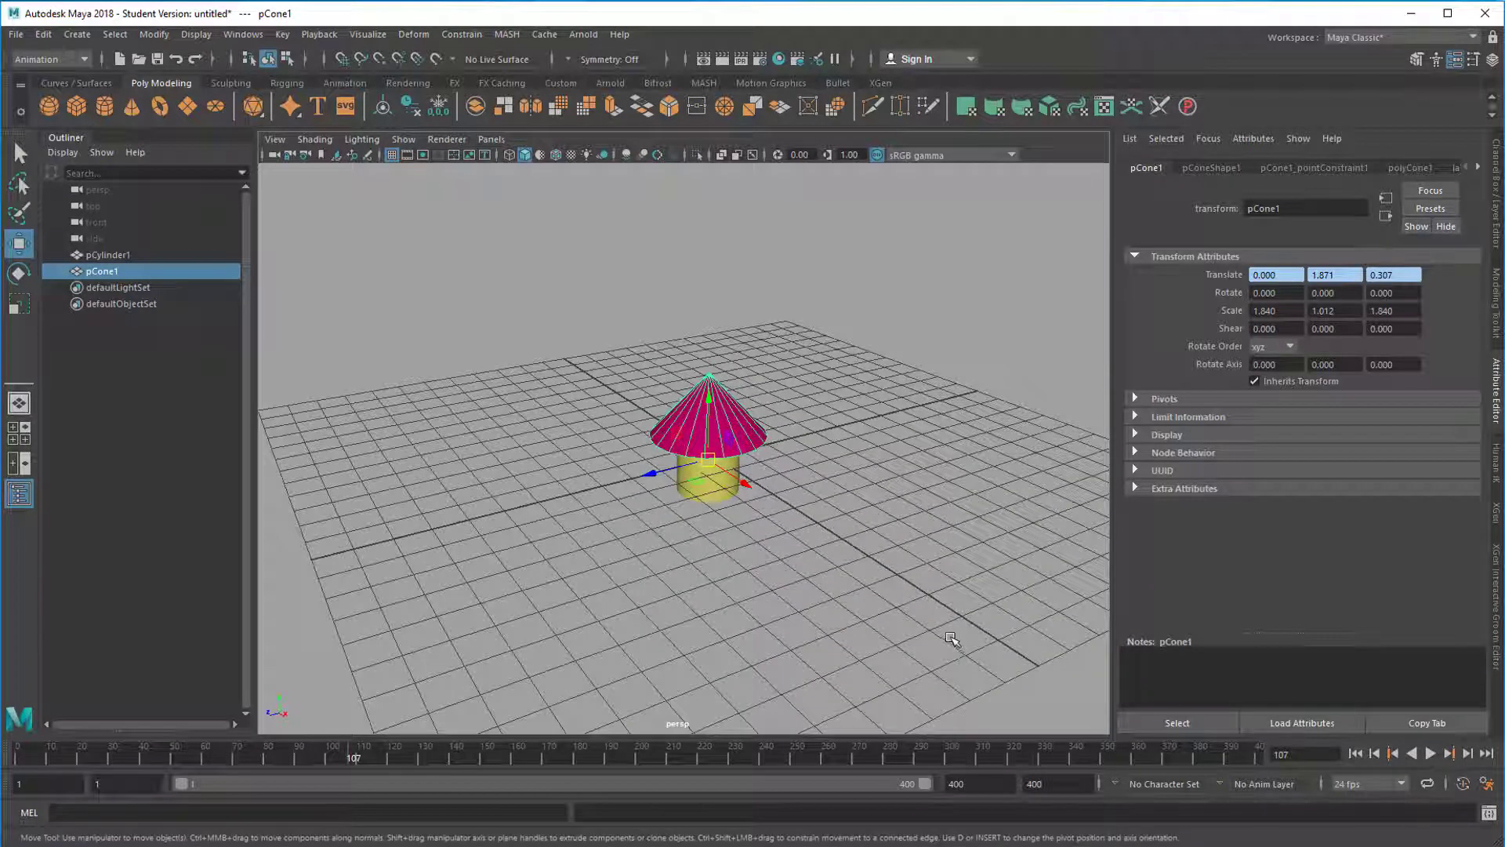
{"action": "left_click_drag", "start_coordinate": [359, 757], "coordinate": [481, 765]}
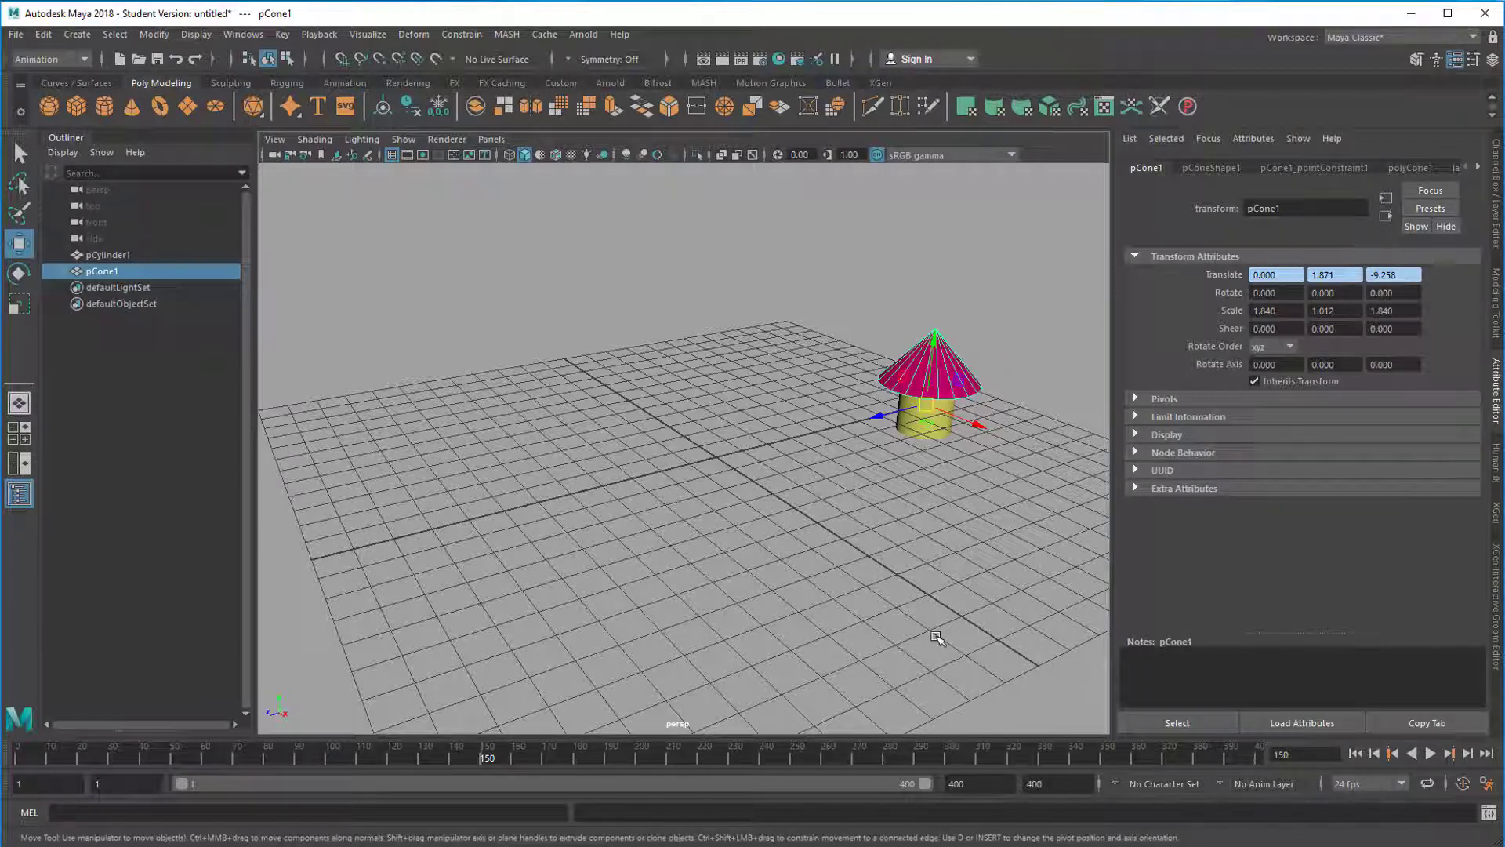
{"action": "left_click", "coordinate": [1376, 754]}
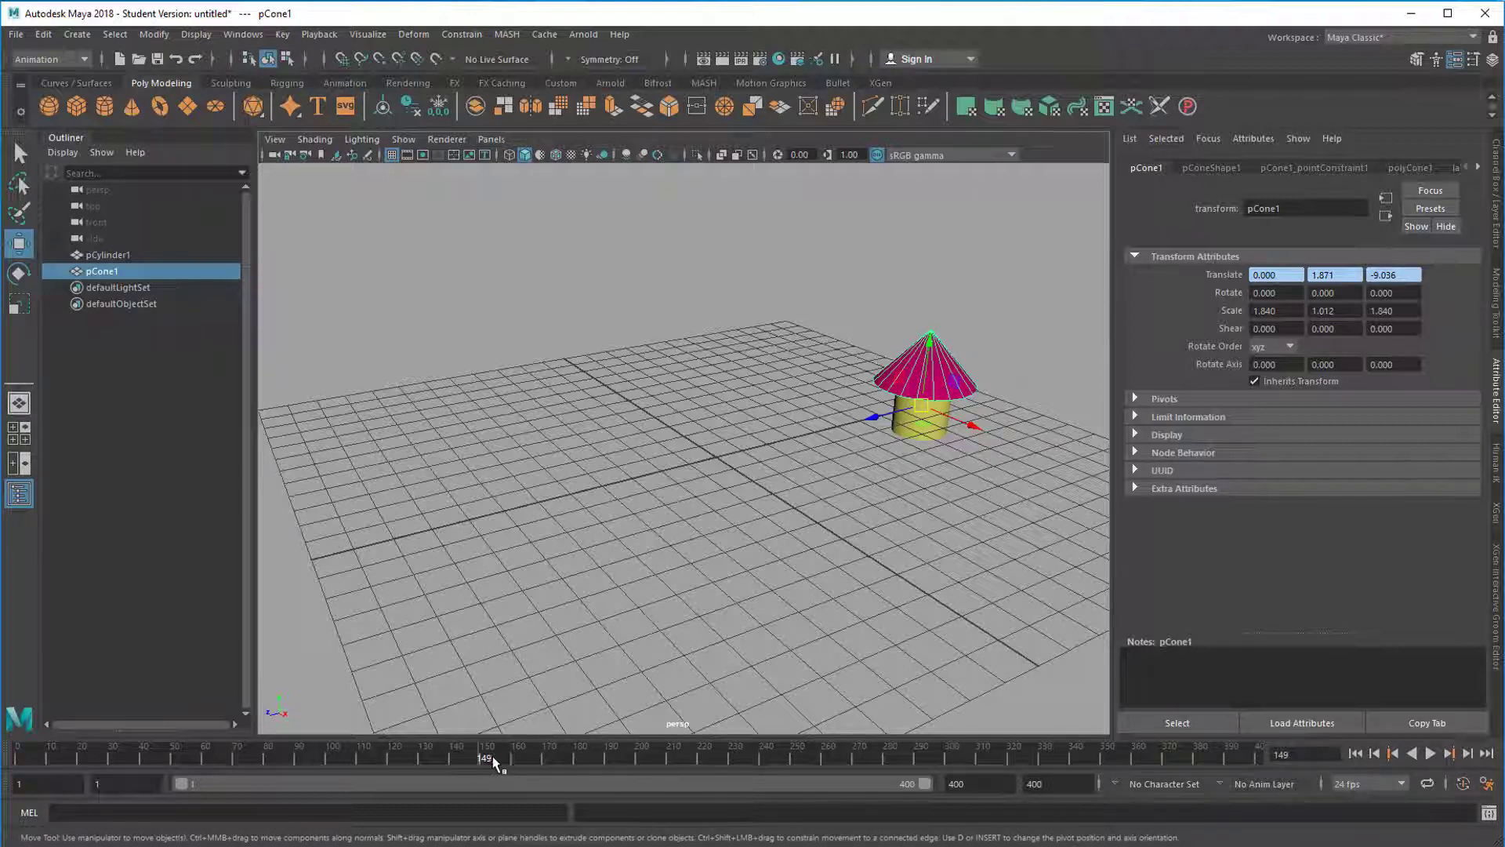
{"action": "left_click", "coordinate": [1468, 753]}
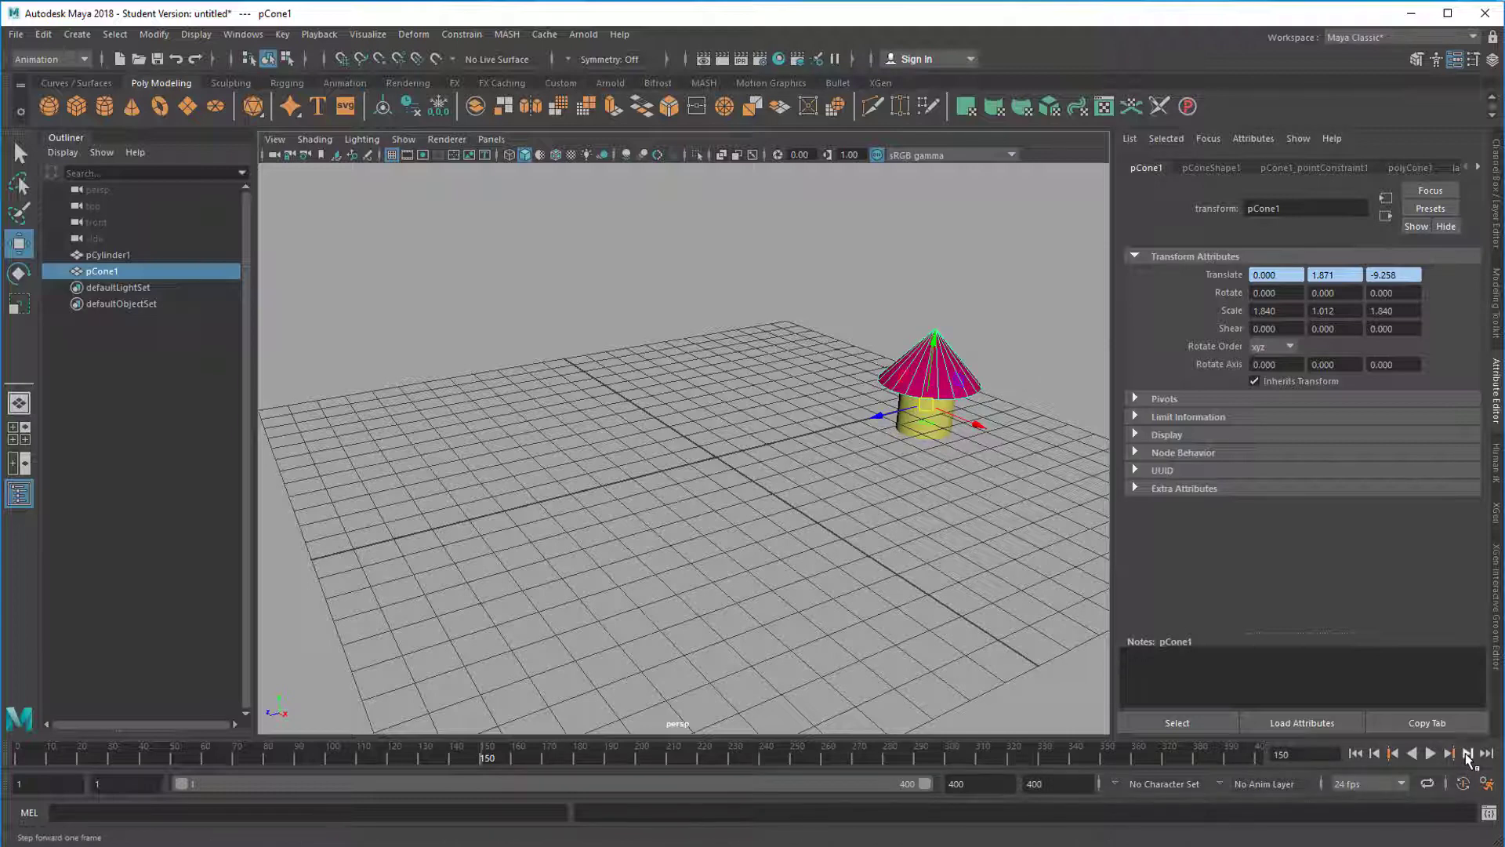
{"action": "left_click", "coordinate": [1375, 754]}
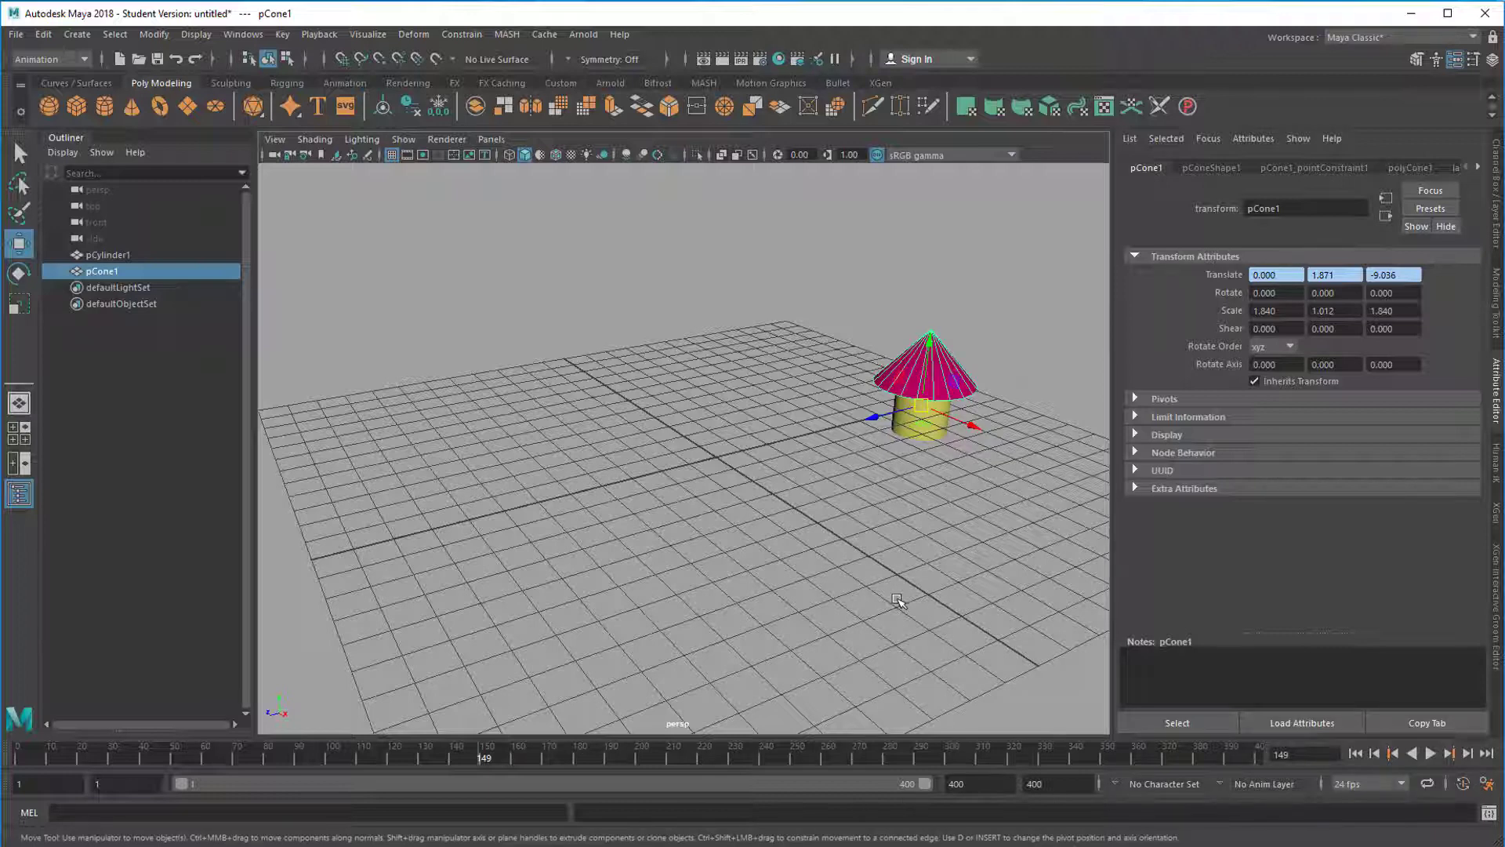
Step: Expand pCone1 and inspect pCone1_pointConstraint1's Node State, leaving it at Normal
{"action": "left_click", "coordinate": [63, 271]}
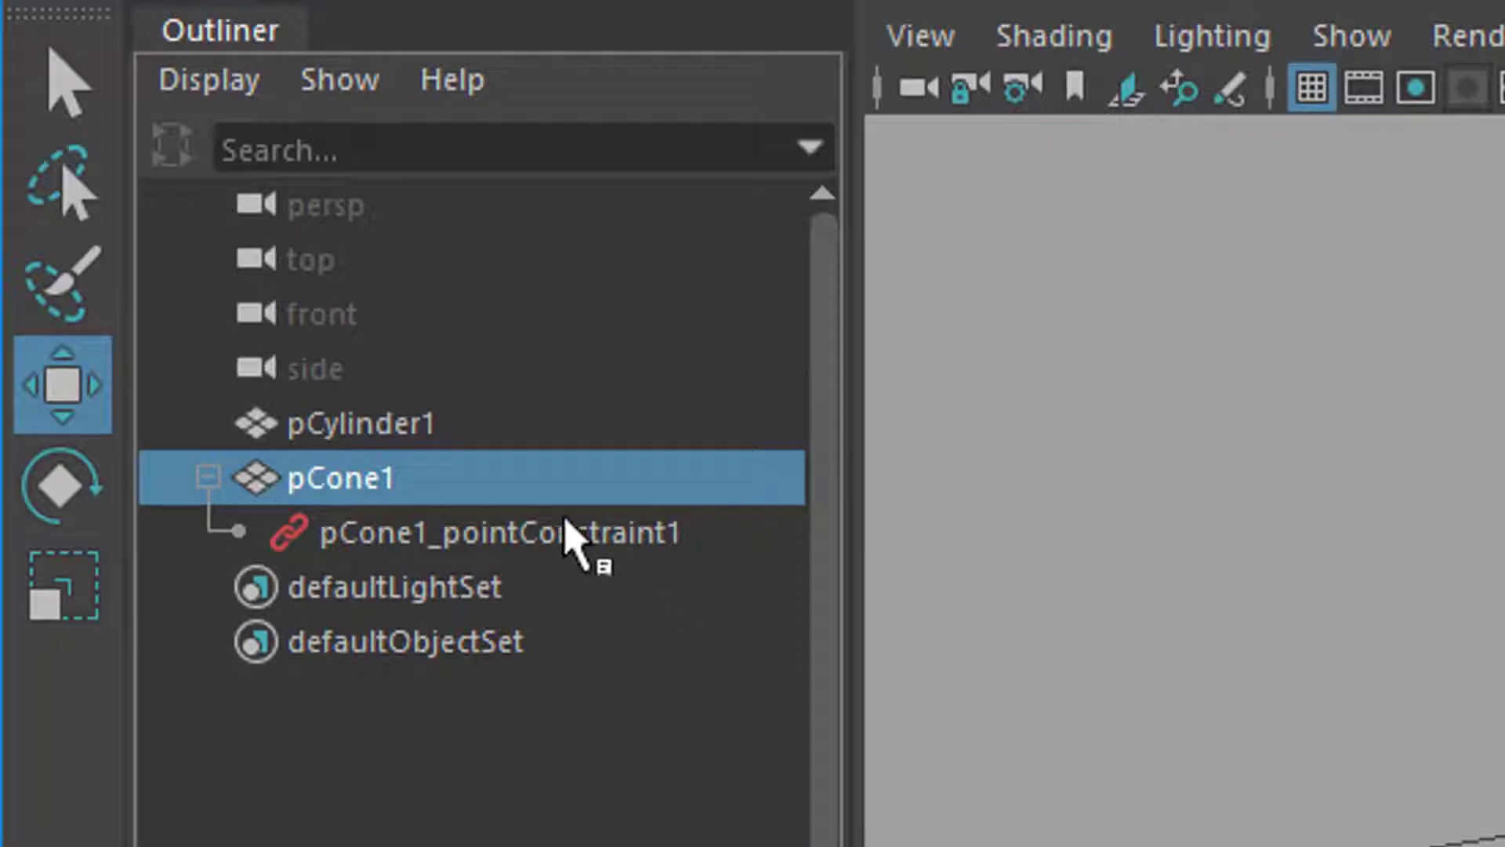
{"action": "left_click", "coordinate": [593, 533]}
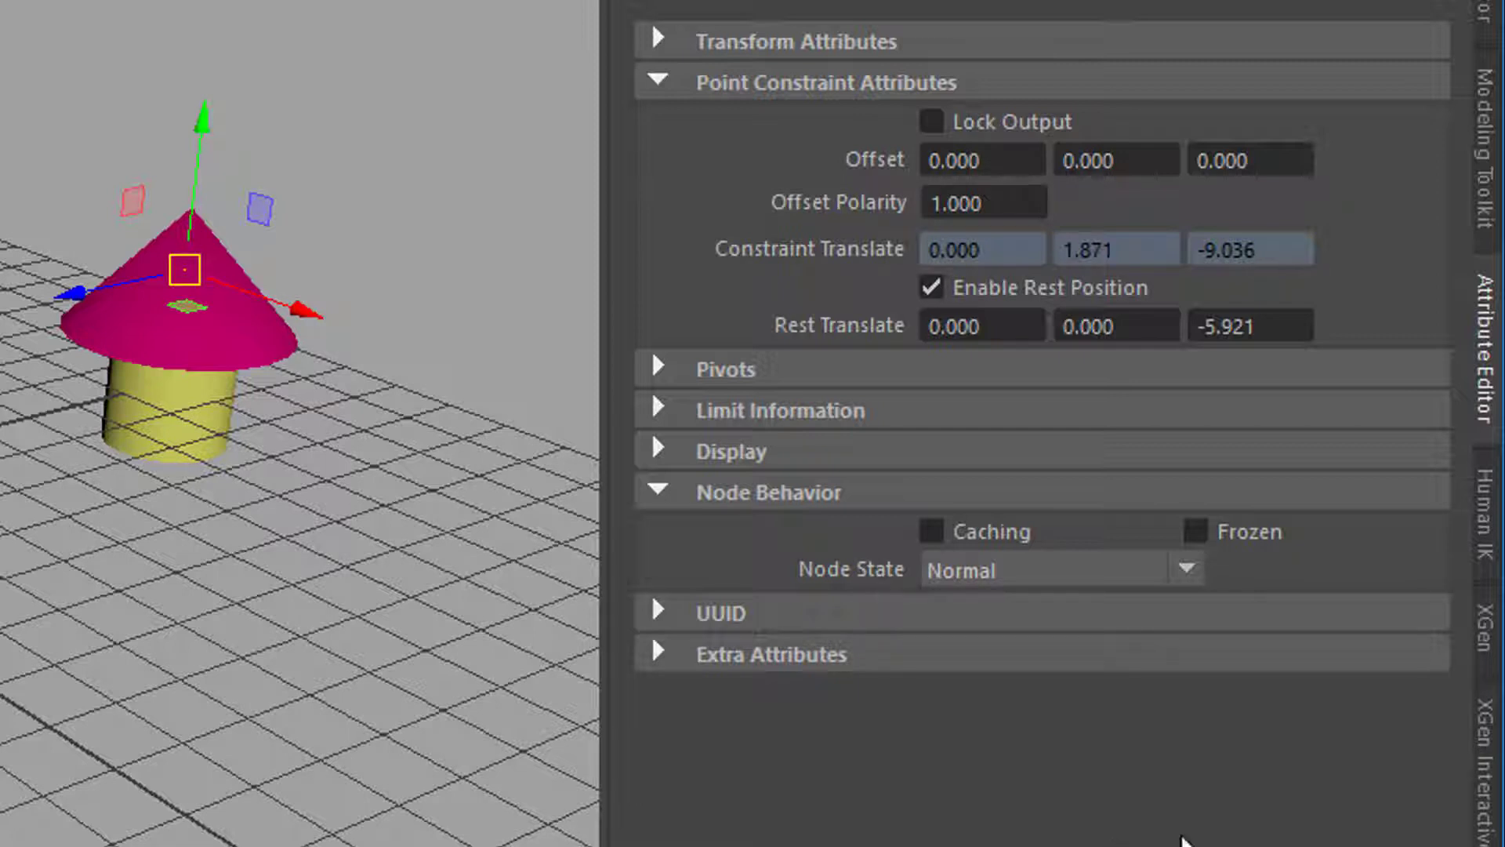
{"action": "left_click", "coordinate": [1188, 573]}
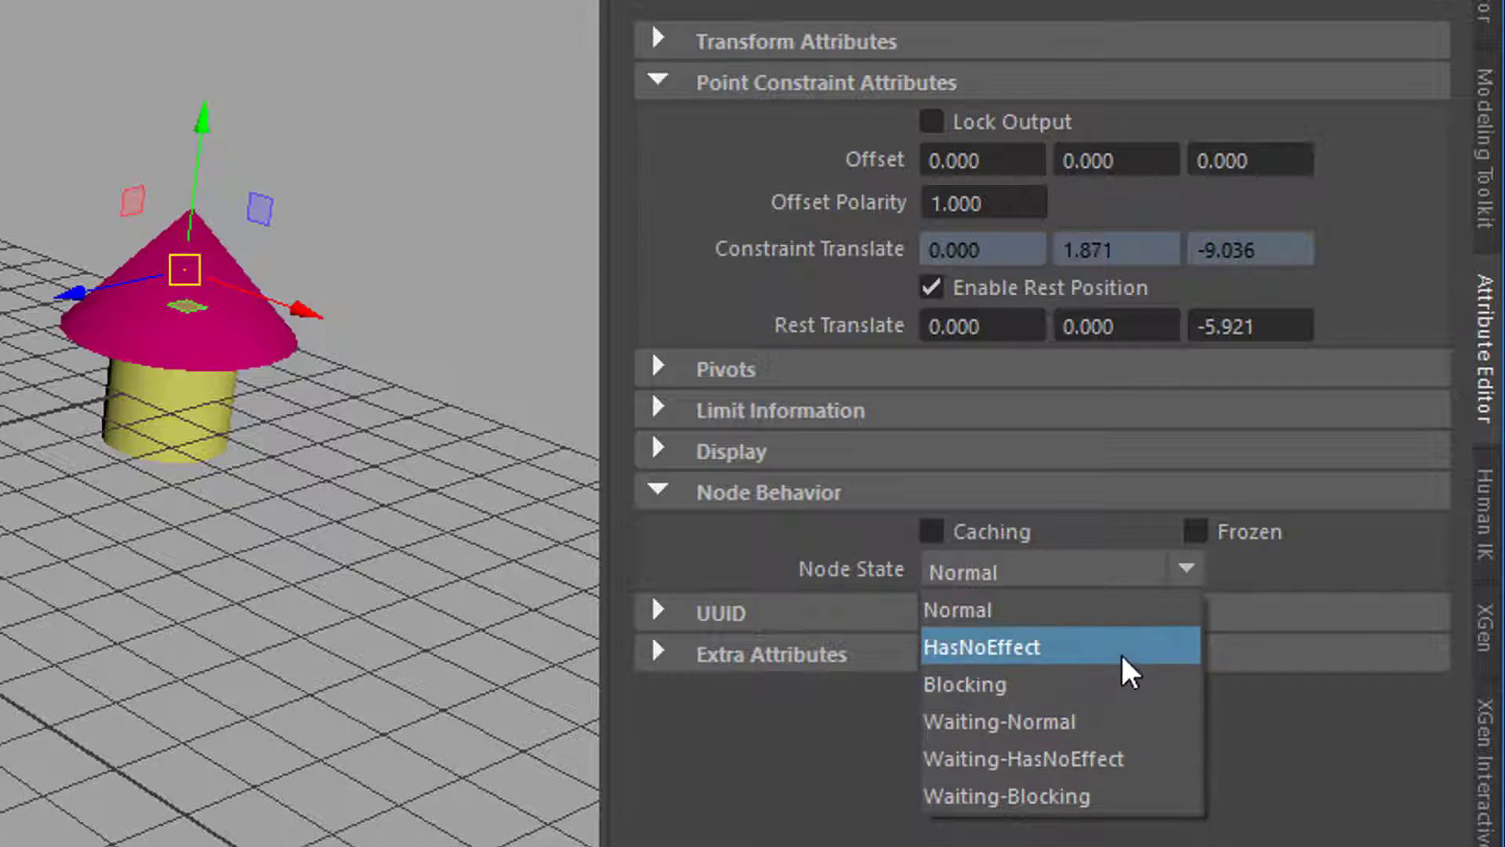
{"action": "left_click", "coordinate": [1348, 572]}
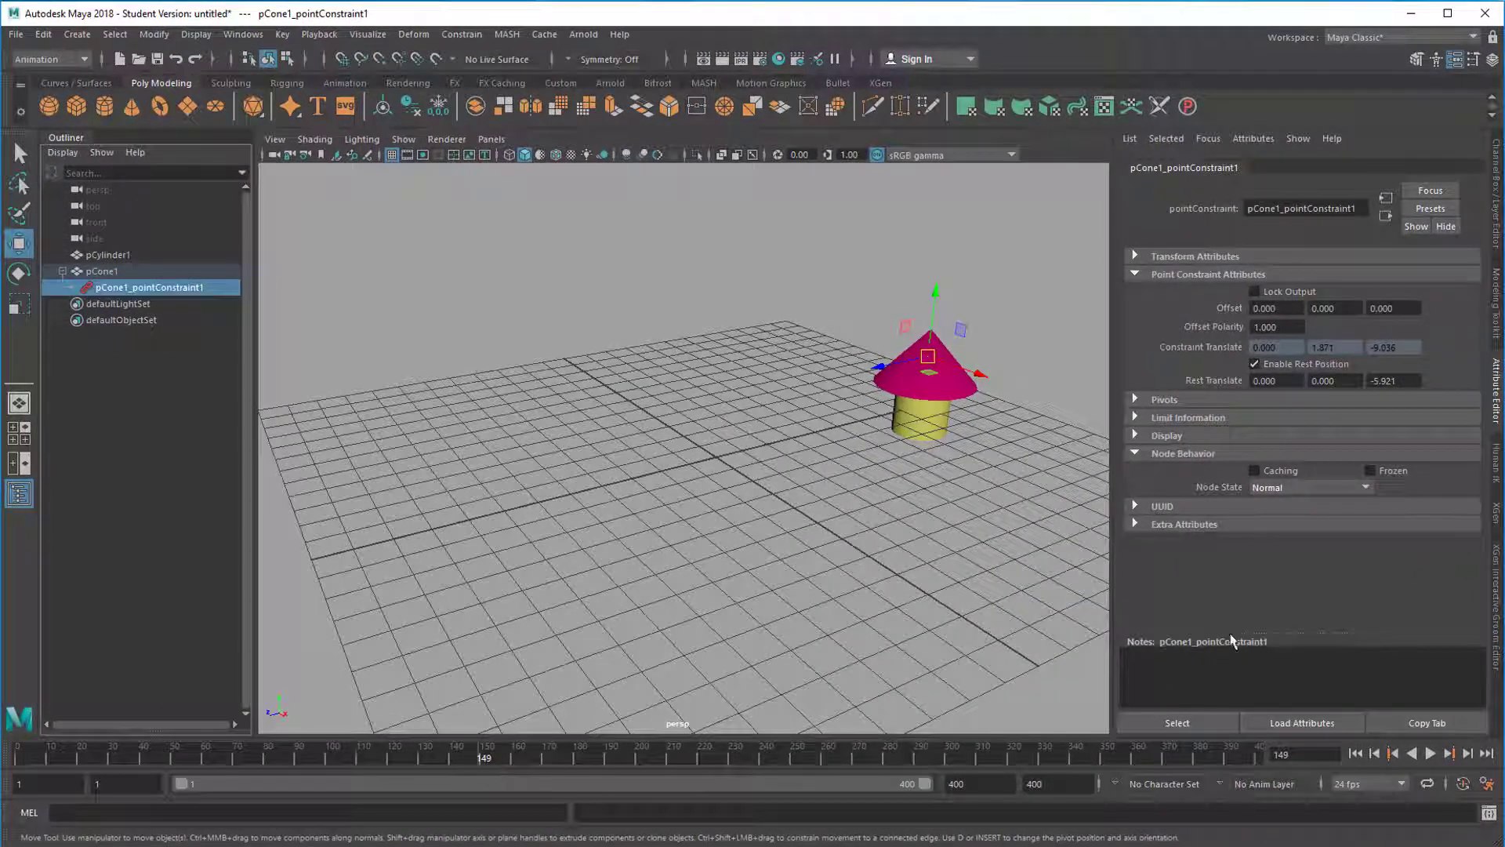
Step: Set Key on pCone1_pointConstraint1's Node State: Normal at frame 149, Blocking at frame 150
{"action": "right_click", "coordinate": [1224, 487]}
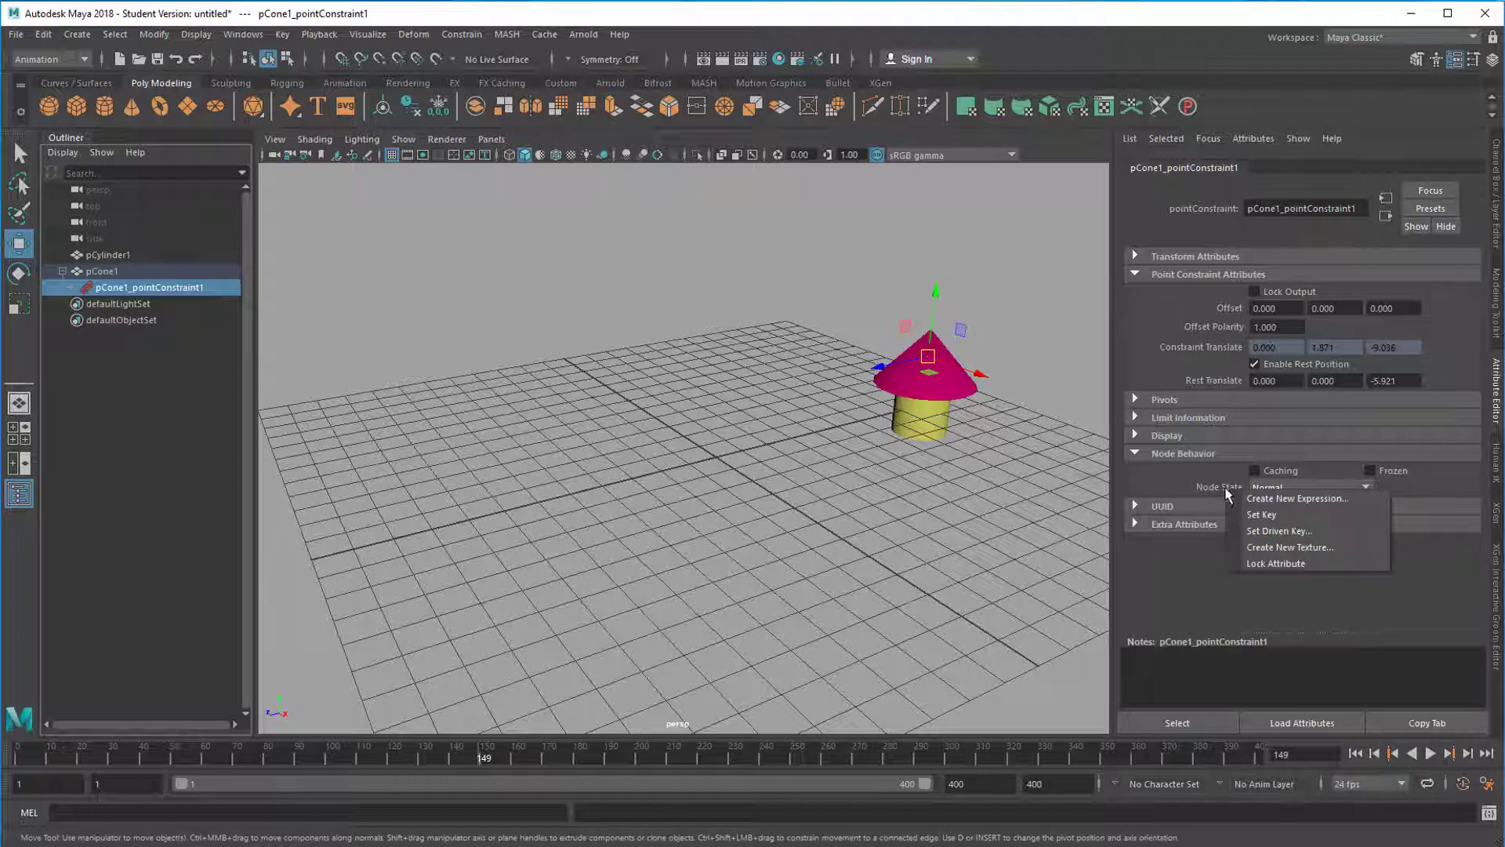
{"action": "left_click", "coordinate": [1260, 515]}
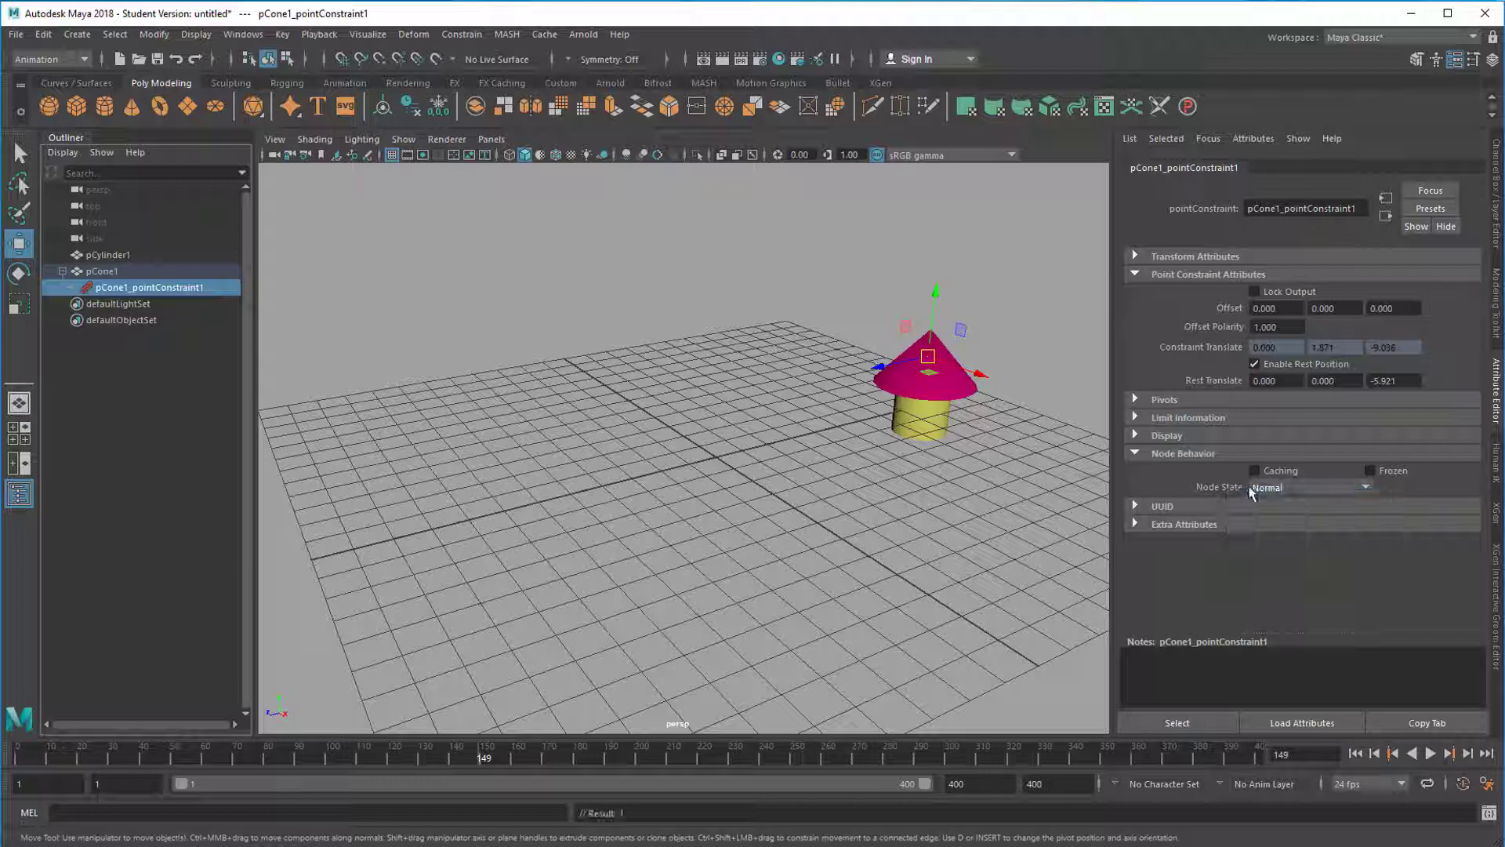
{"action": "left_click", "coordinate": [1468, 753]}
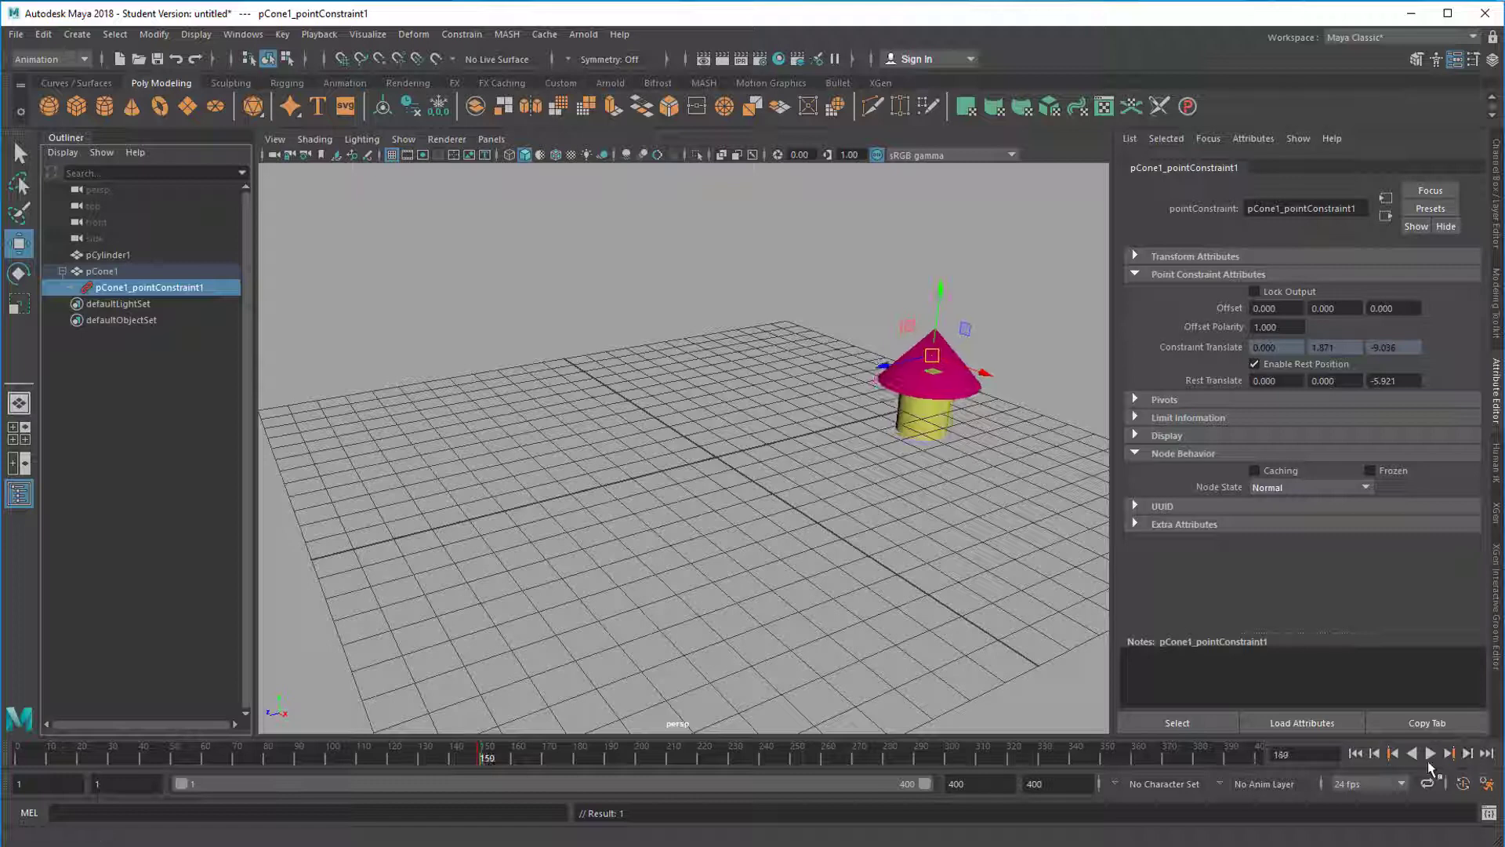
{"action": "left_click", "coordinate": [1366, 487]}
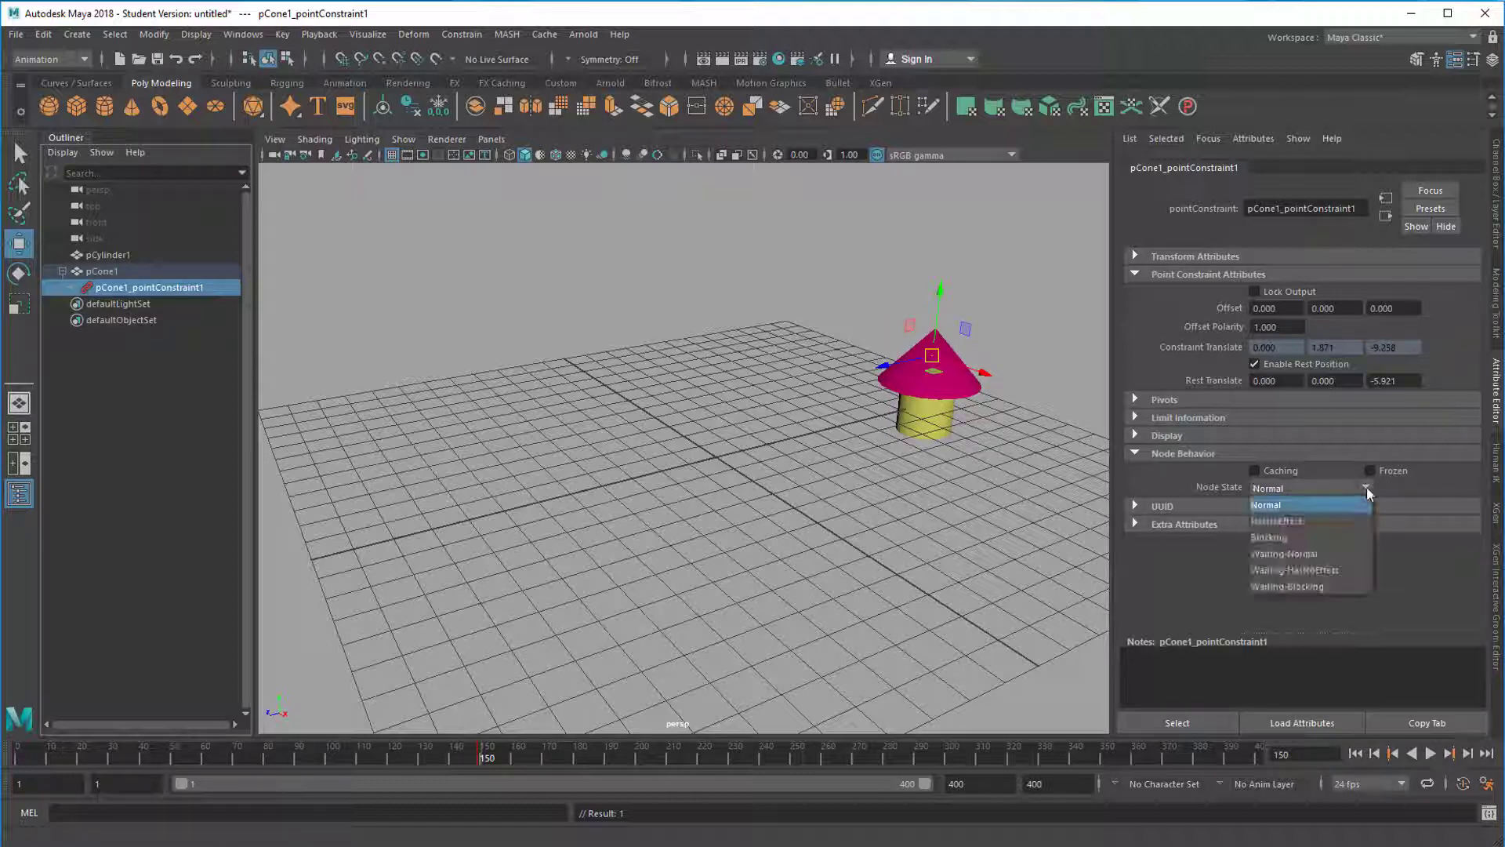
{"action": "left_click", "coordinate": [1334, 538]}
{"action": "right_click", "coordinate": [1216, 486]}
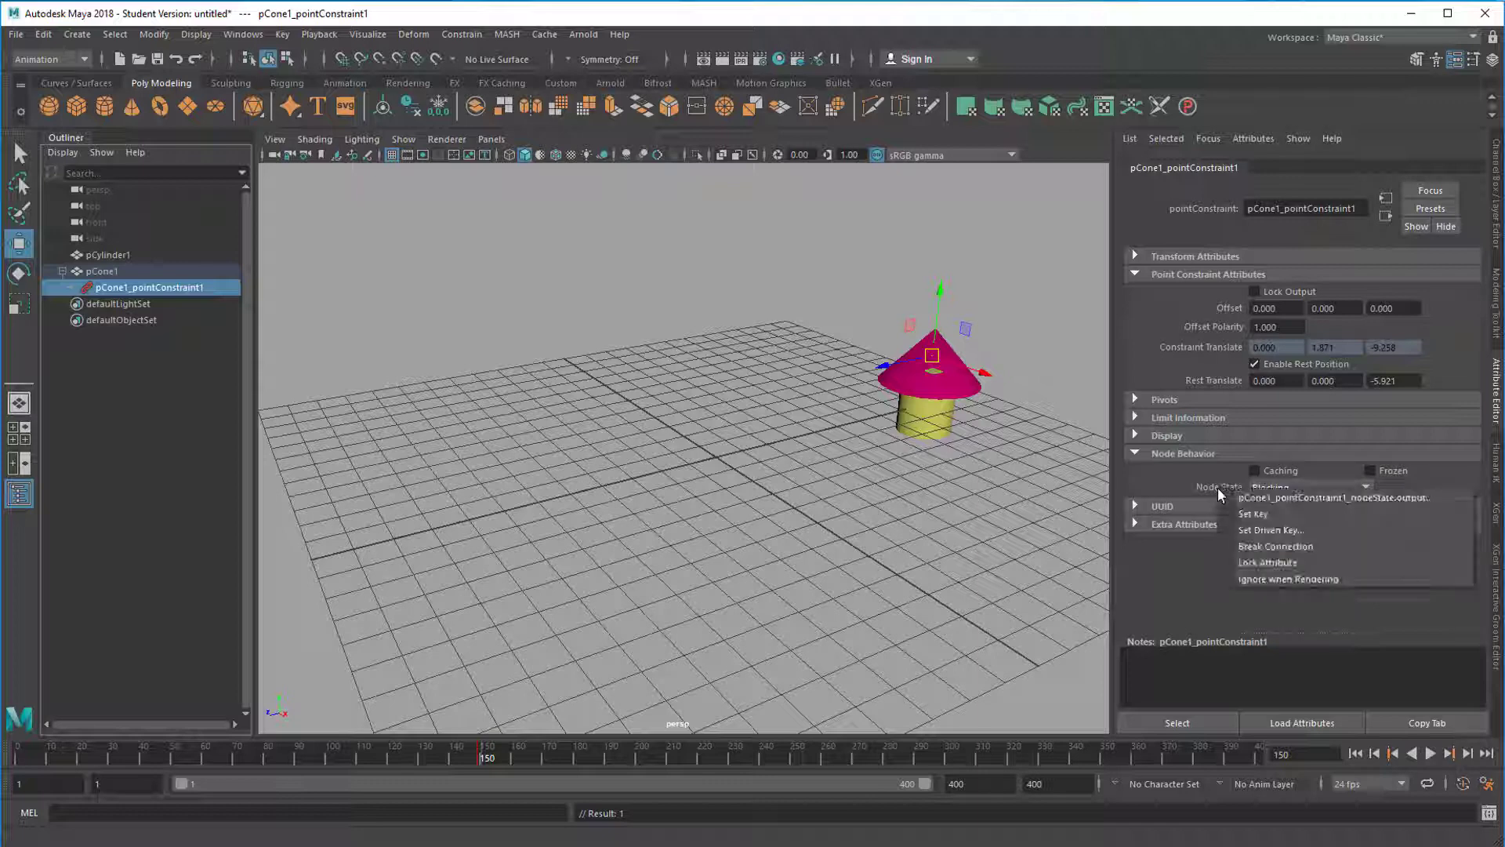
{"action": "left_click", "coordinate": [1256, 519]}
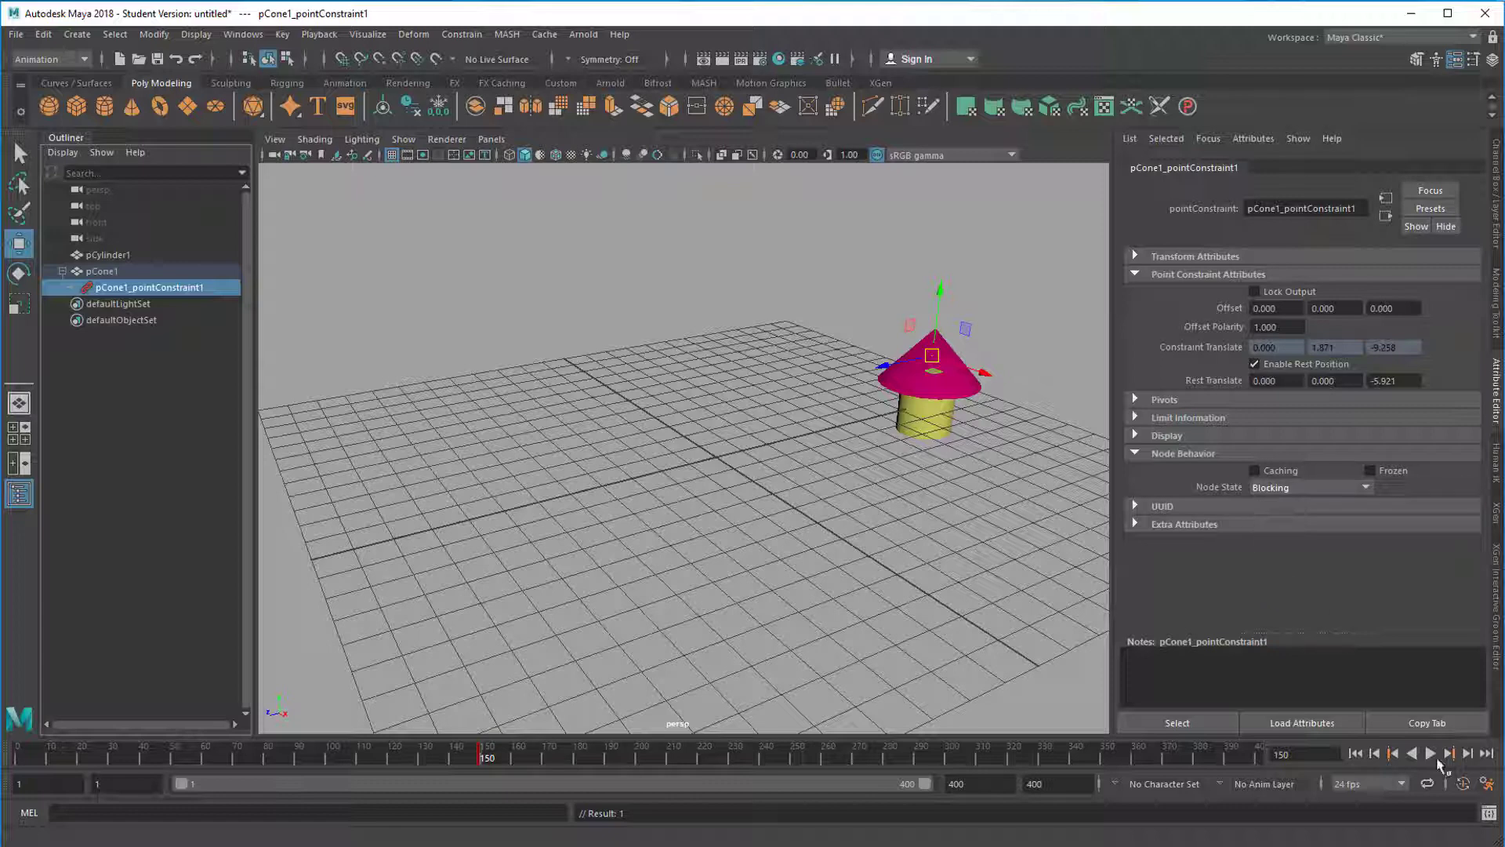
Step: Play the animation from the start to watch the keyed constraint take effect
{"action": "left_click", "coordinate": [1355, 753]}
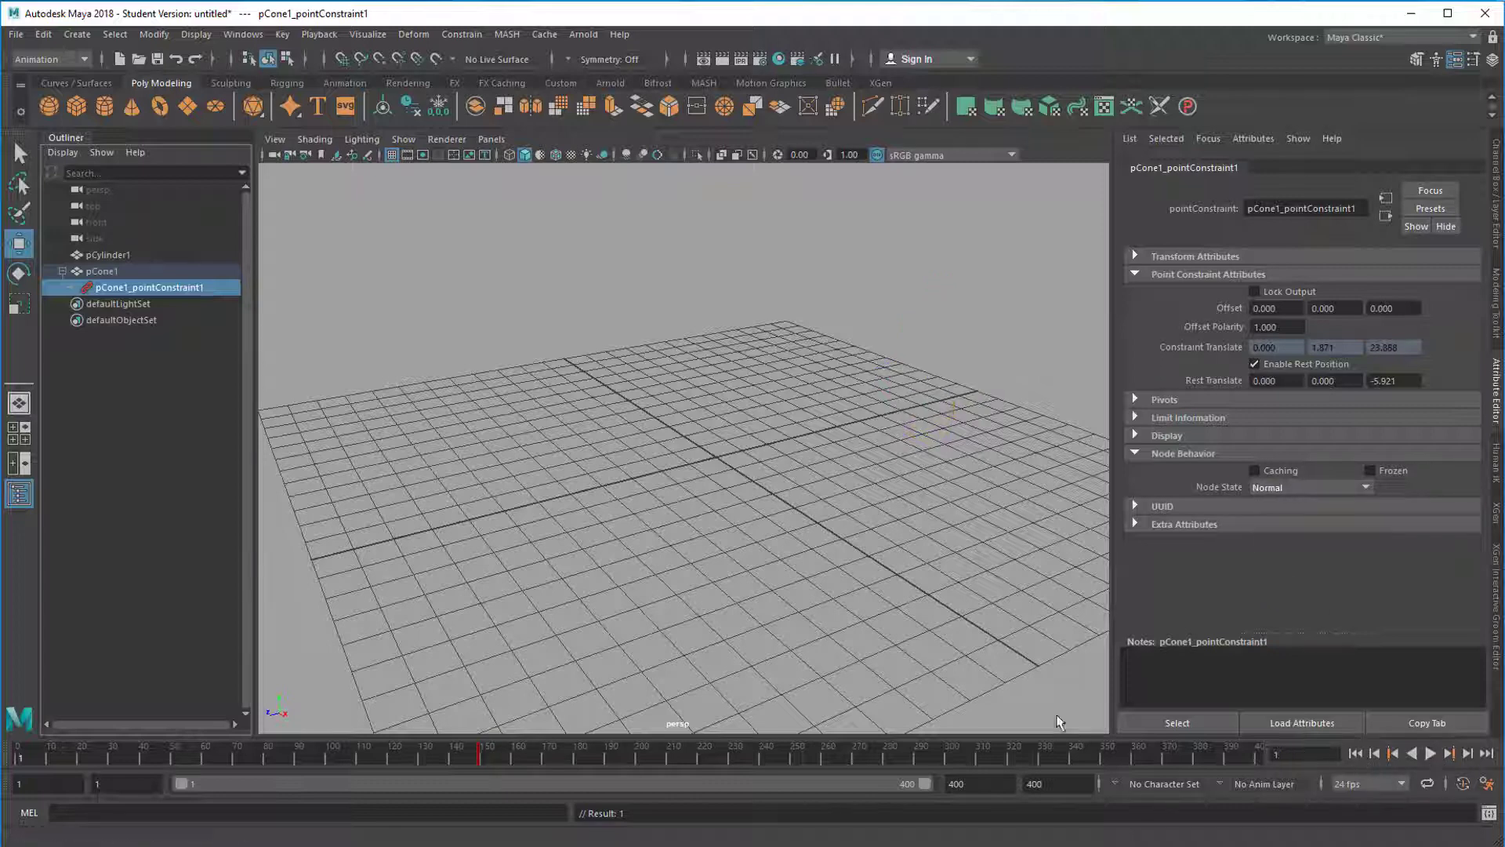
{"action": "scroll", "coordinate": [520, 624], "scroll_direction": "down", "scroll_amount": 6}
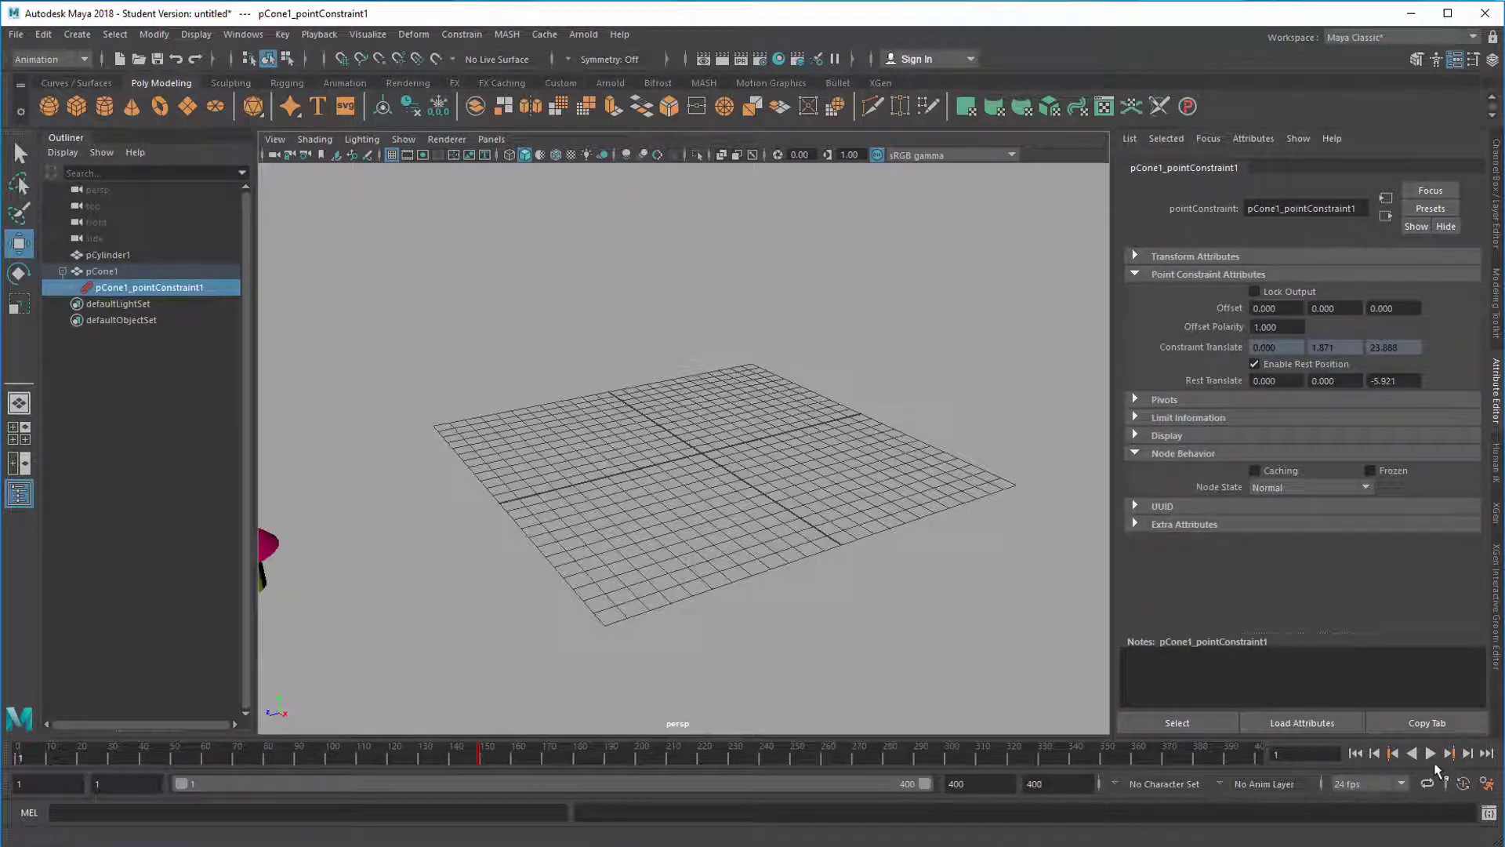
{"action": "left_click", "coordinate": [1431, 753]}
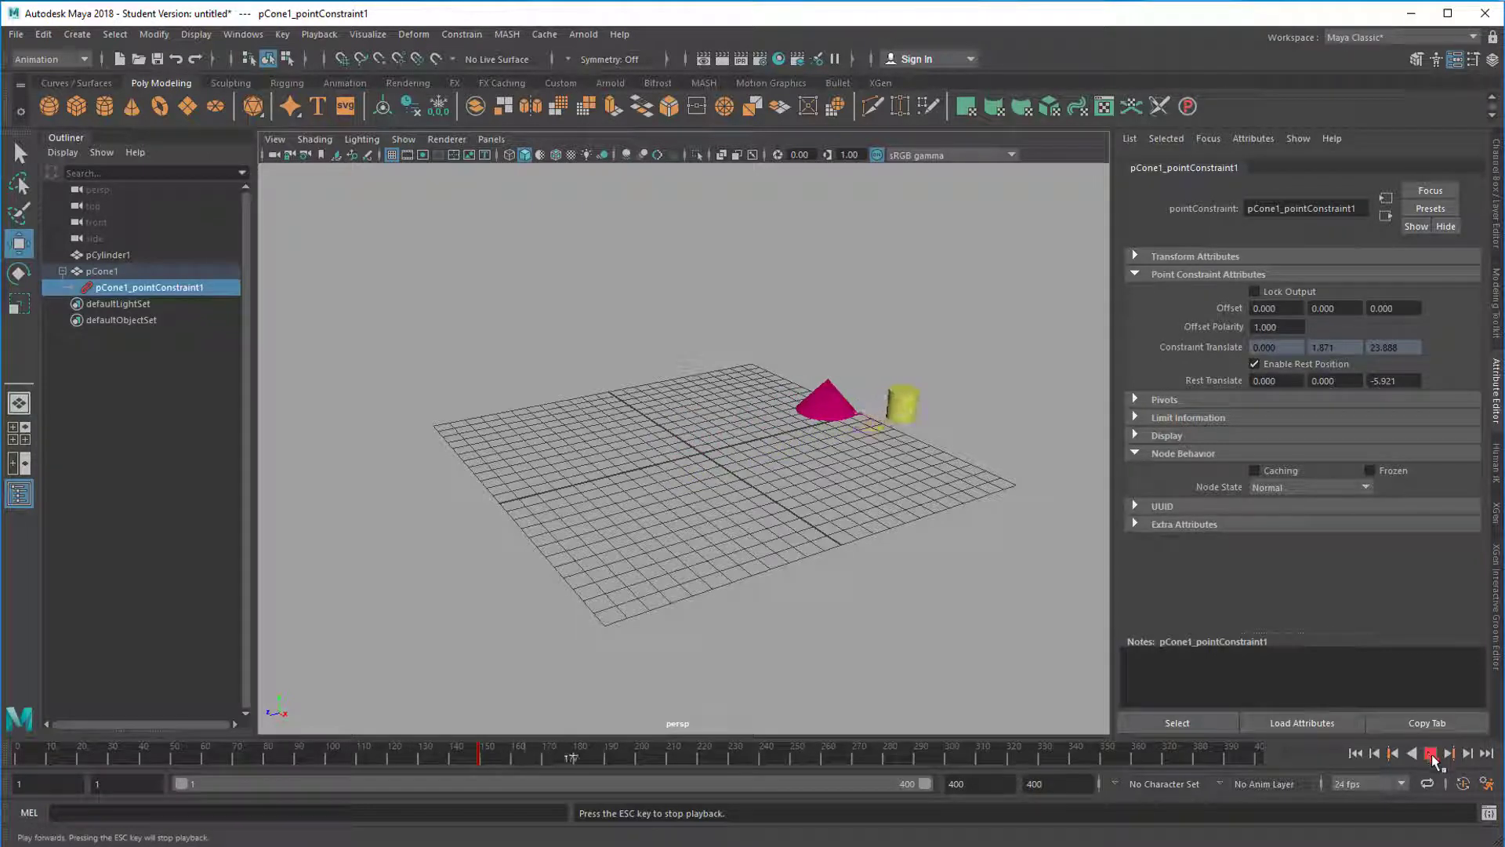
{"action": "left_click", "coordinate": [1431, 753]}
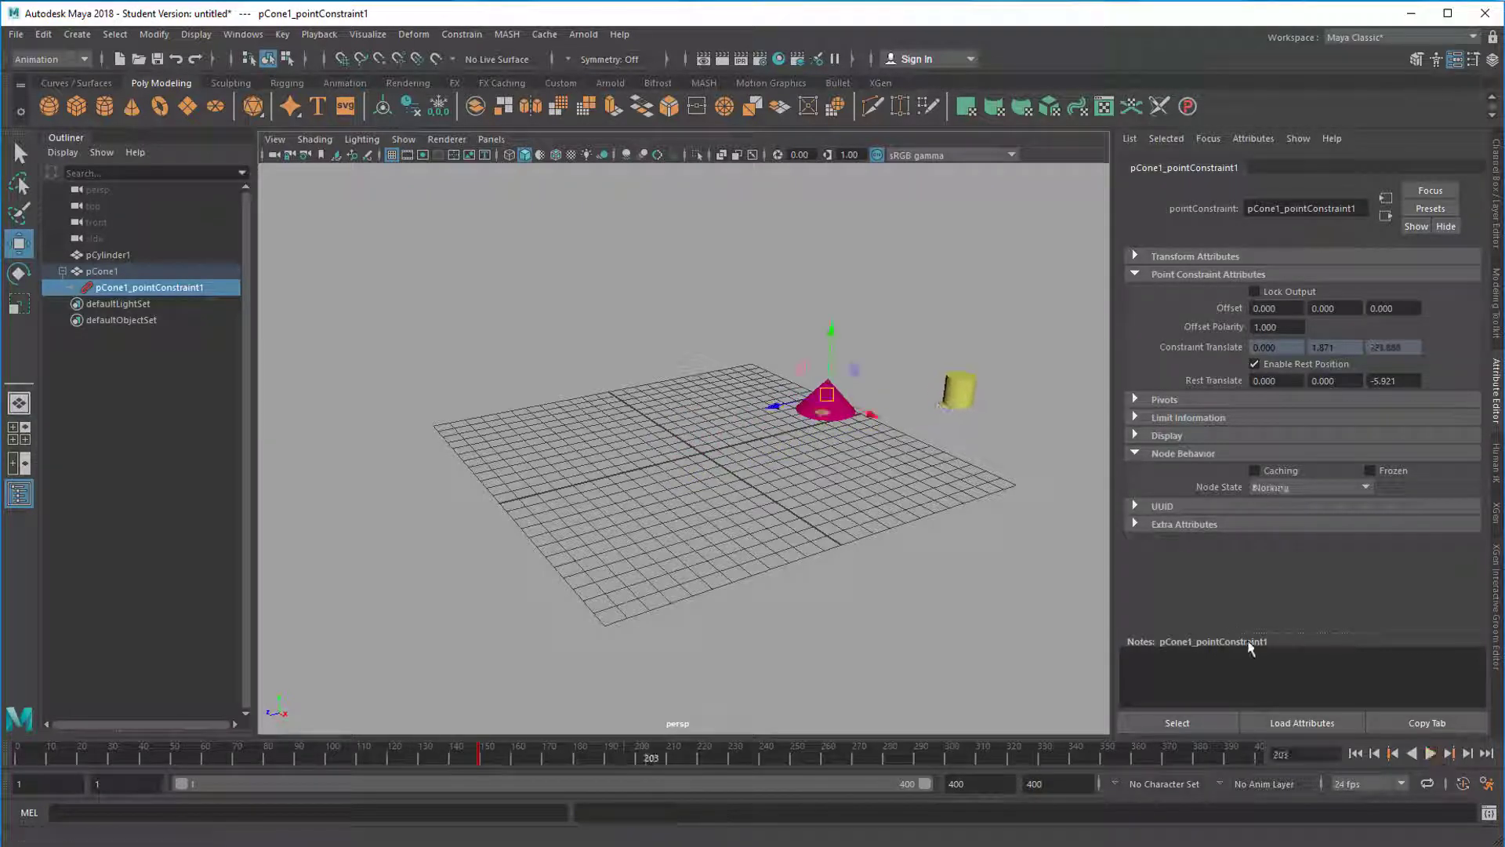
Step: Replay from the start, stop, and step forward frame by frame to frame 148
{"action": "left_click", "coordinate": [1354, 754]}
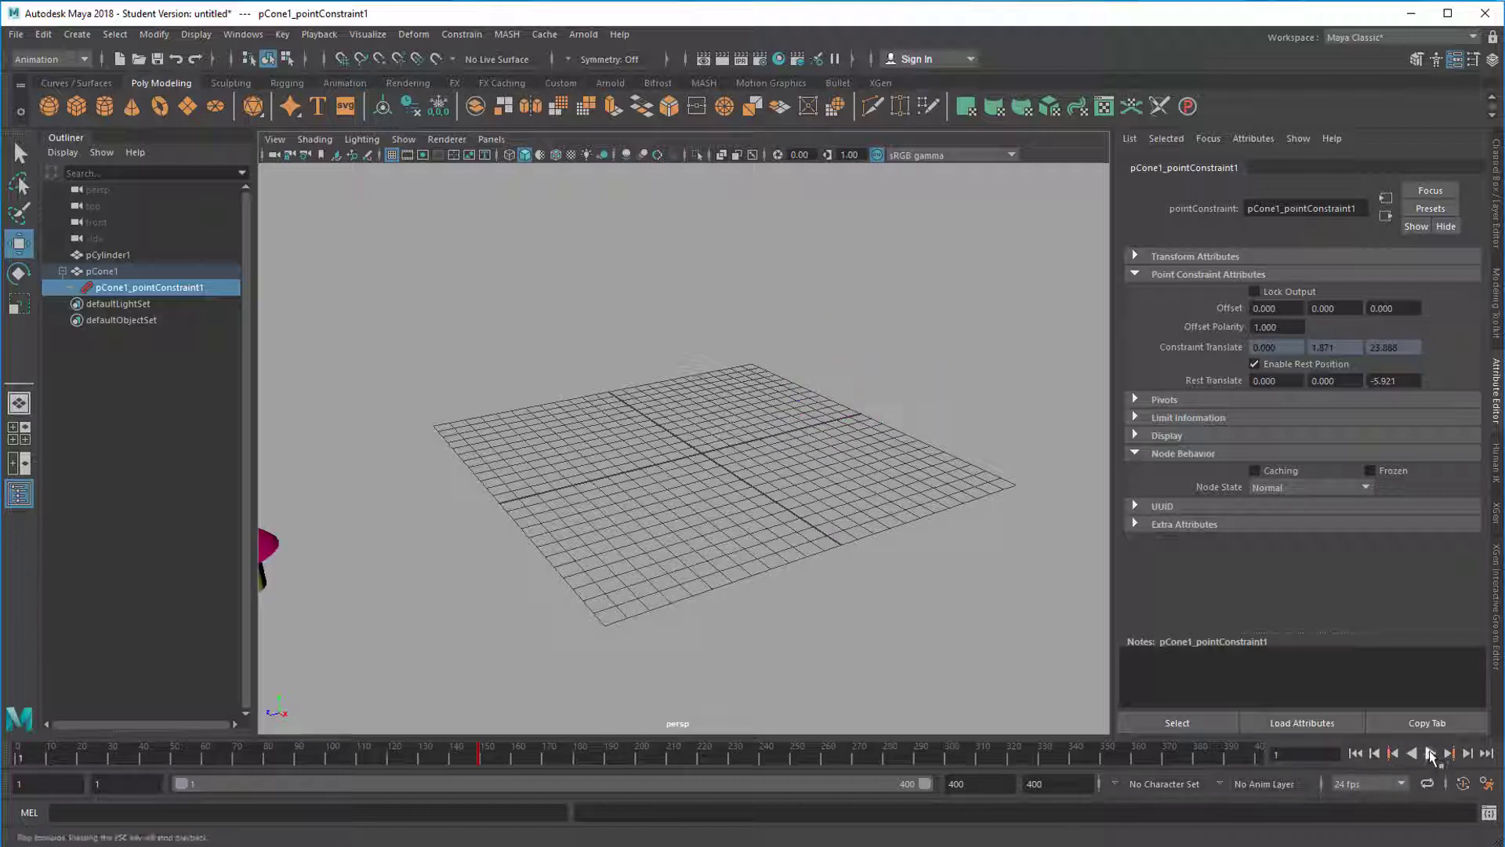
{"action": "left_click", "coordinate": [1431, 754]}
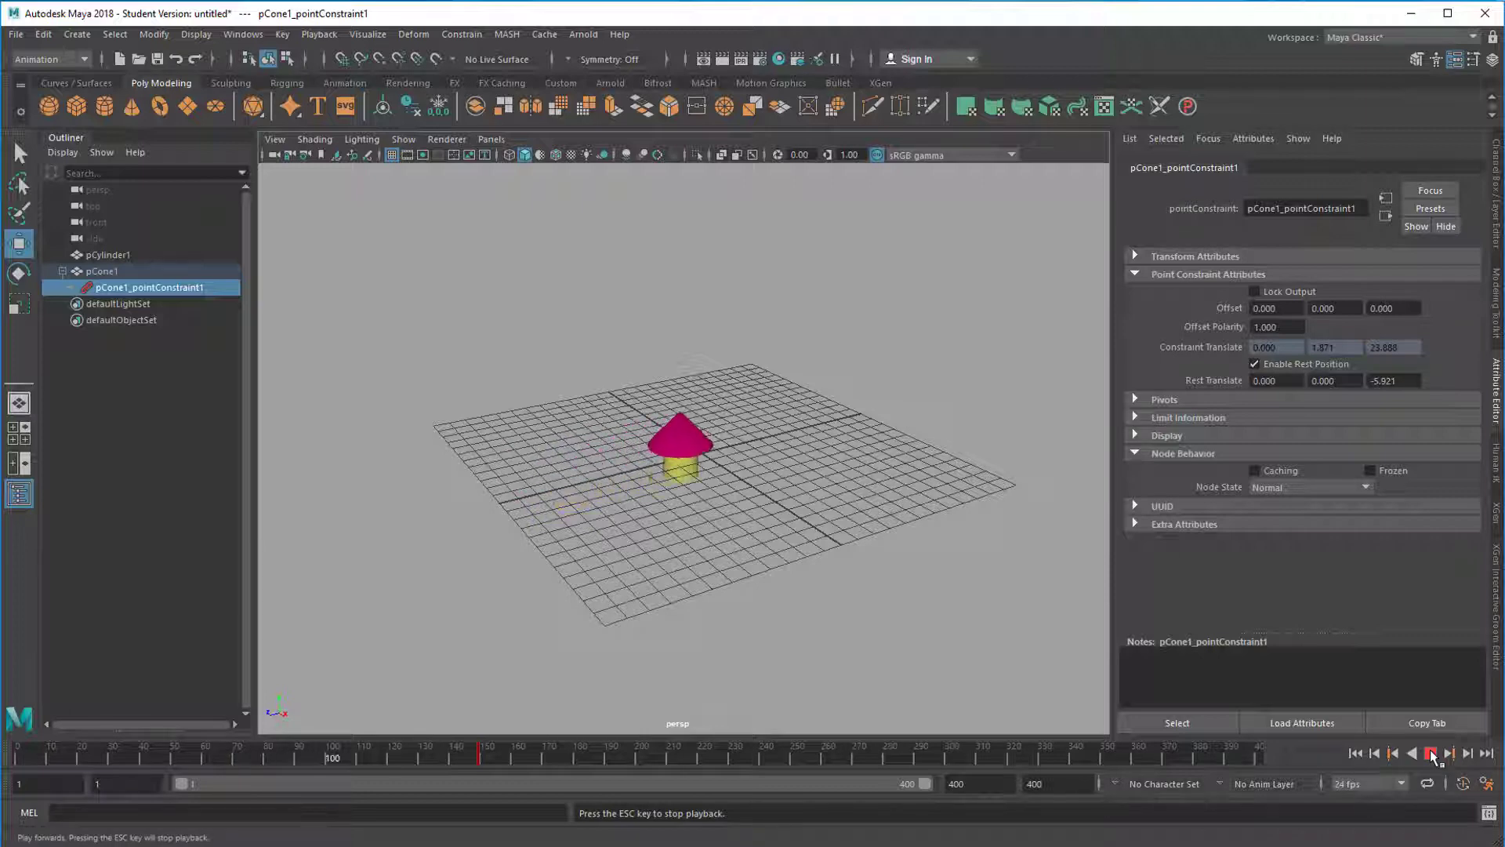
{"action": "left_click", "coordinate": [1430, 753]}
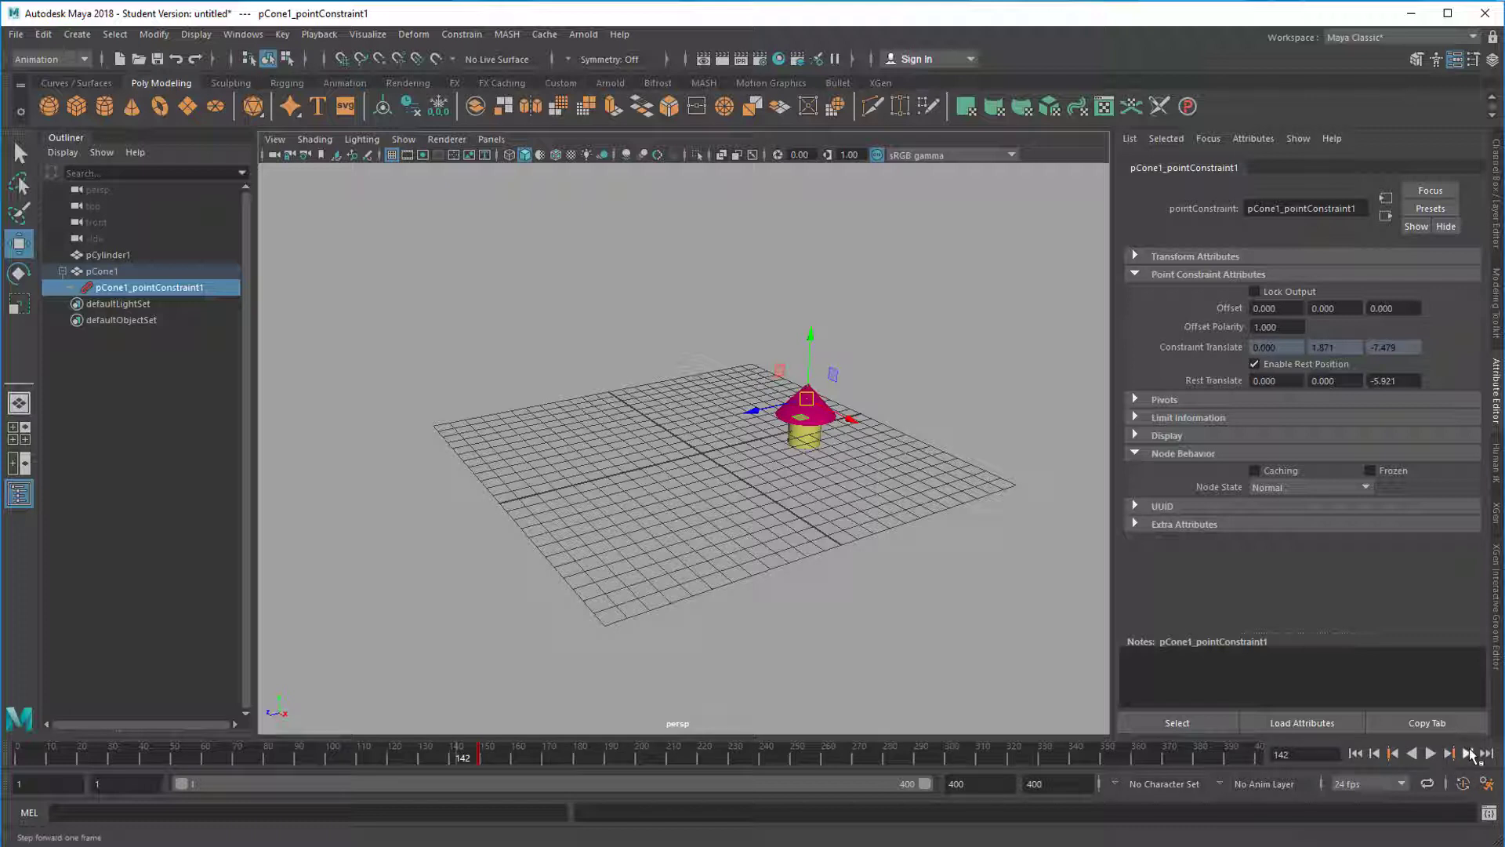
{"action": "left_click", "coordinate": [1469, 753]}
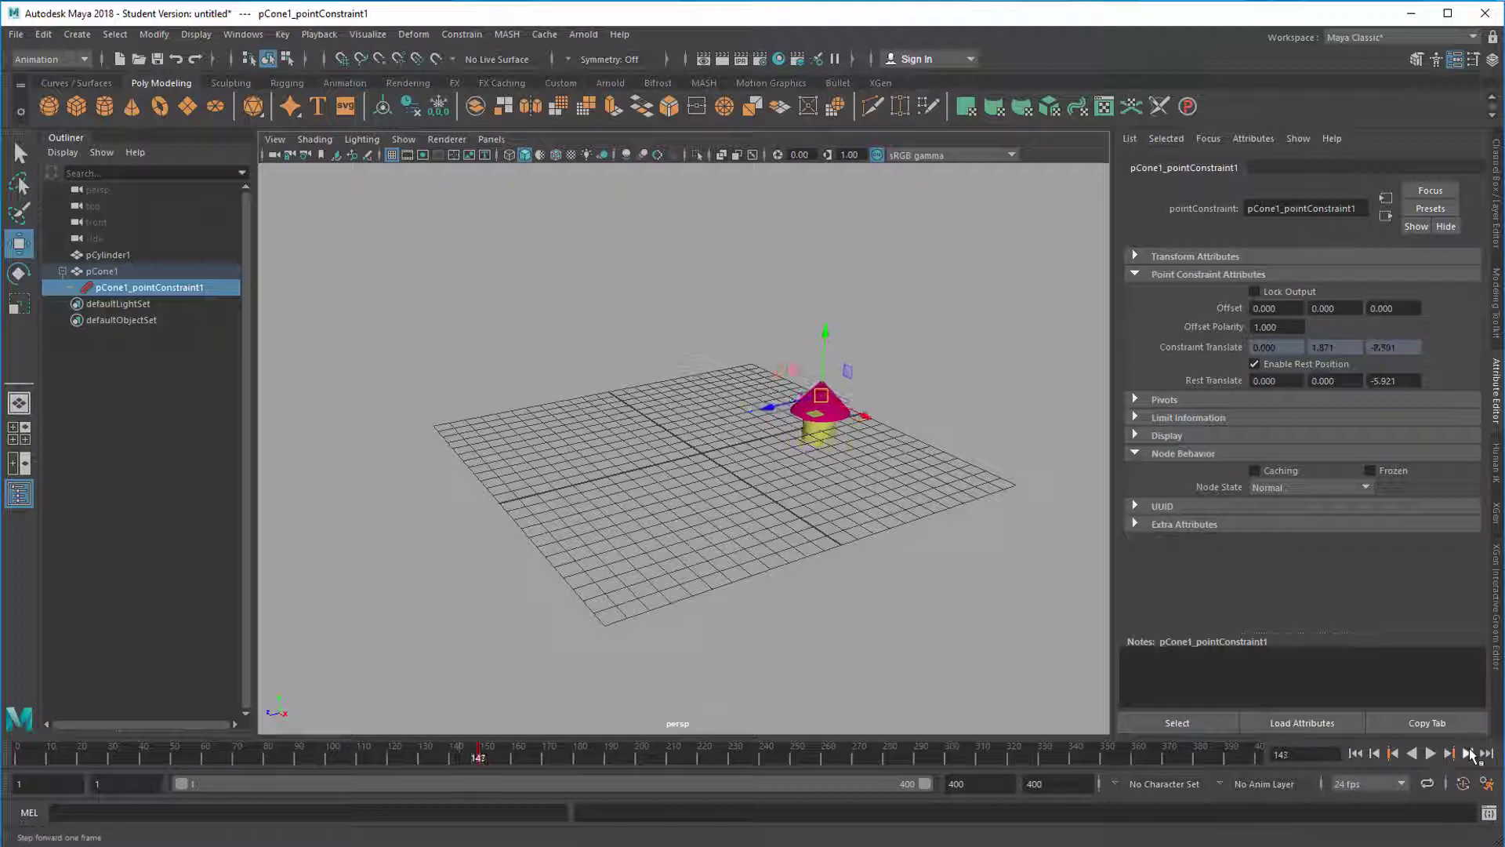
{"action": "left_click", "coordinate": [1468, 753]}
Step: Step forward to frame 149, where the cone sits on the cylinder at Z -9.036
{"action": "left_click", "coordinate": [1469, 753]}
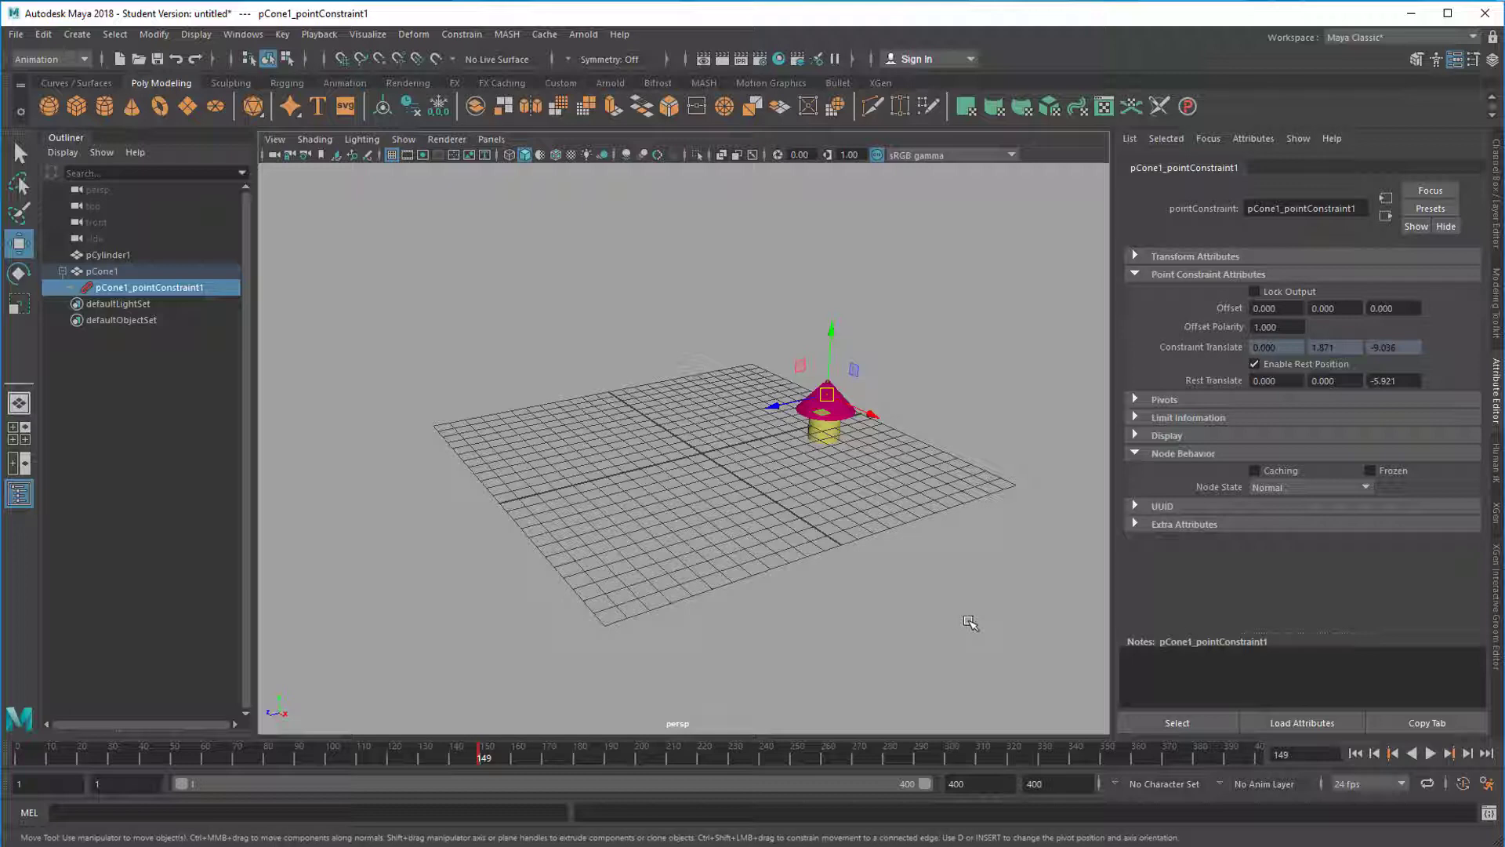
Step: At about frame 141, select the magenta cone and duplicate it into pCone2 with Ctrl+D
{"action": "key", "text": "alt+v"}
{"action": "left_click_drag", "start_coordinate": [492, 759], "coordinate": [477, 755]}
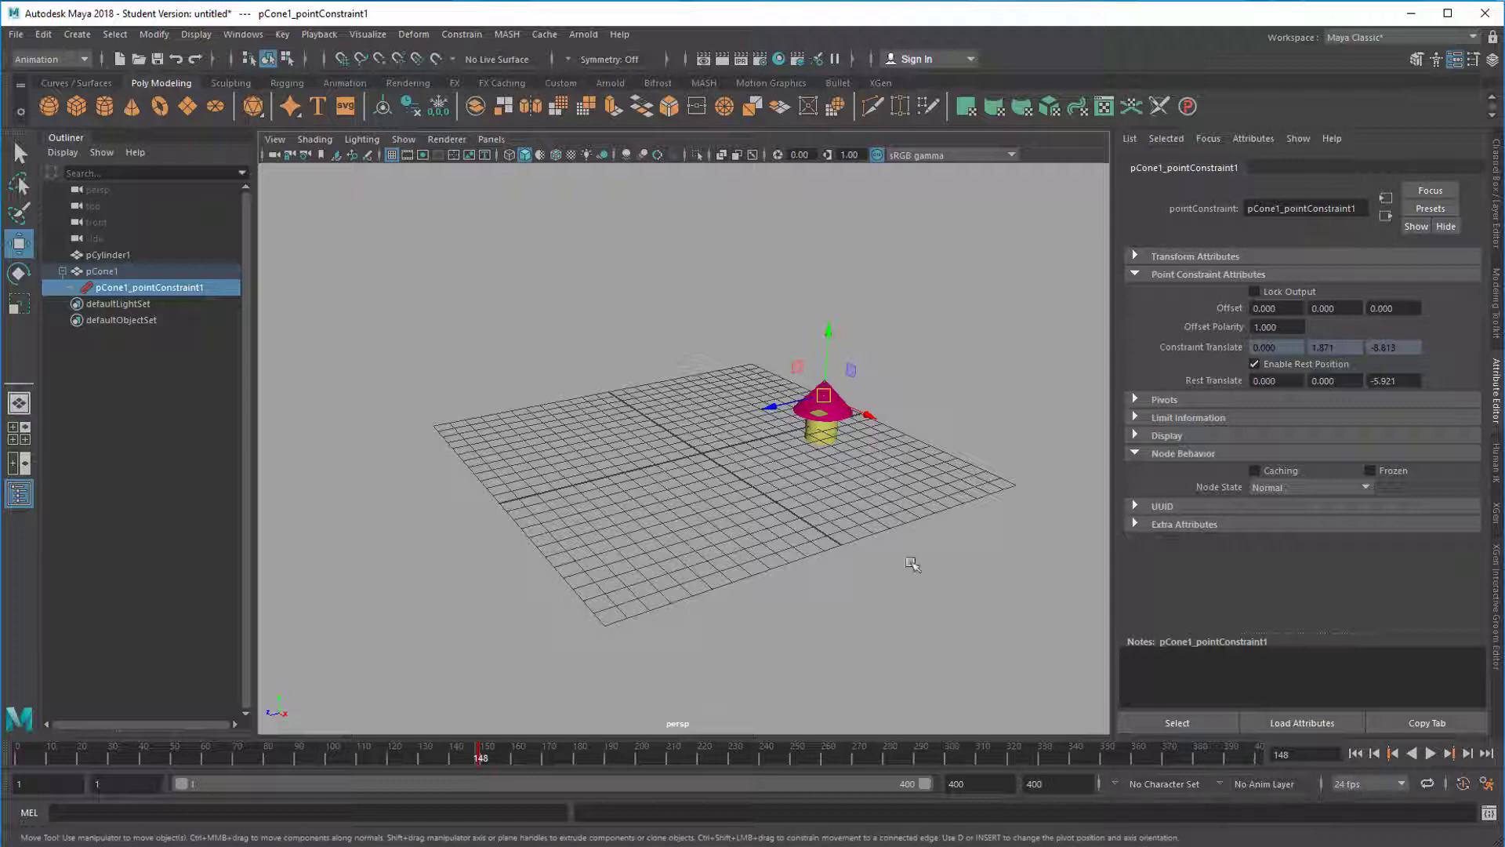
{"action": "right_click_drag", "start_coordinate": [738, 536], "coordinate": [865, 548], "text": "alt"}
{"action": "key", "text": "q"}
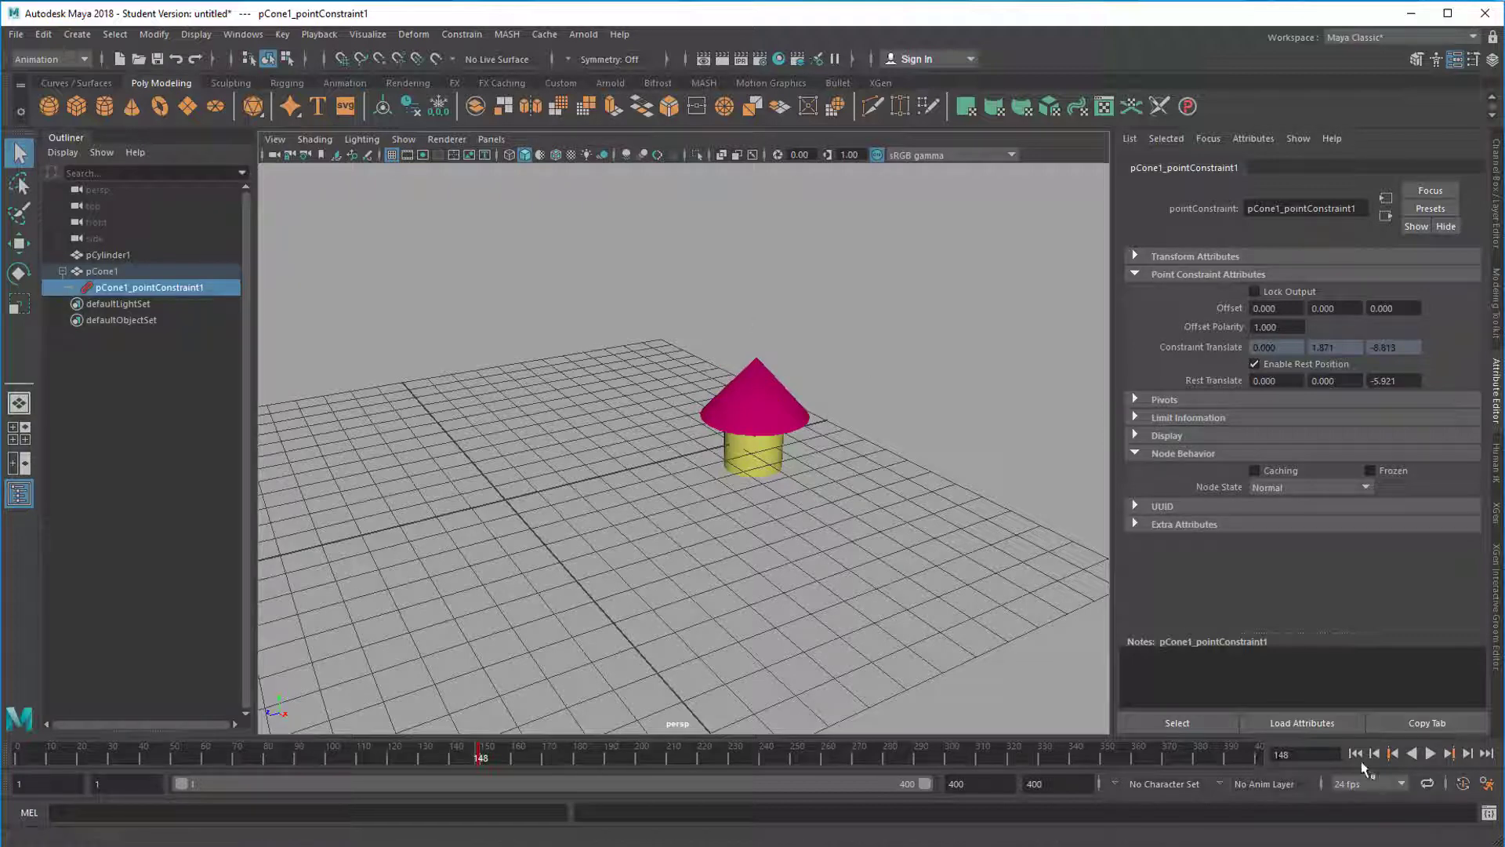
{"action": "left_click_drag", "start_coordinate": [444, 757], "coordinate": [479, 761]}
{"action": "left_click", "coordinate": [756, 399]}
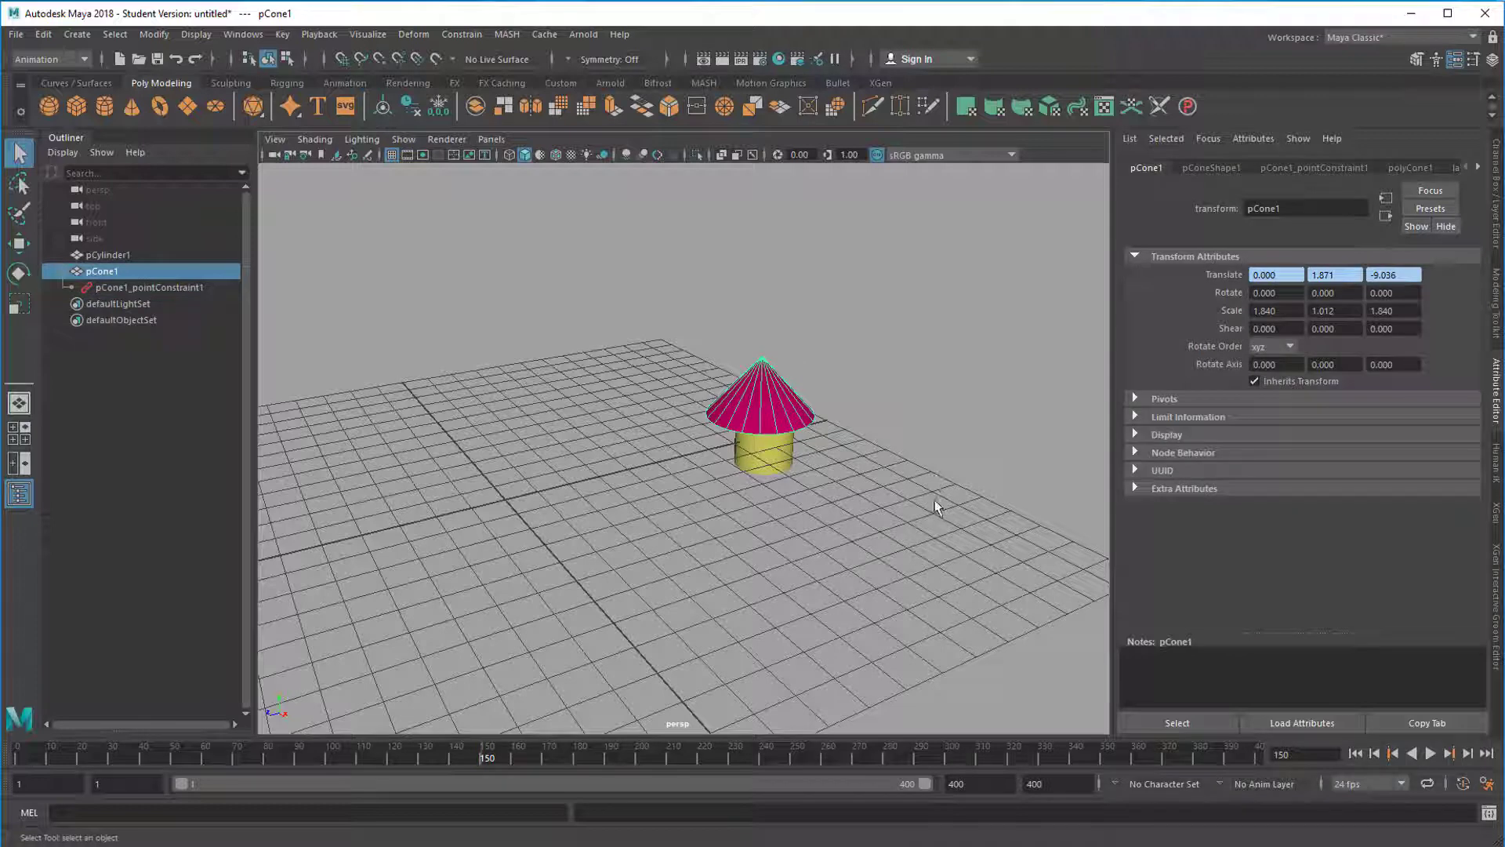
{"action": "key", "text": "ctrl+d"}
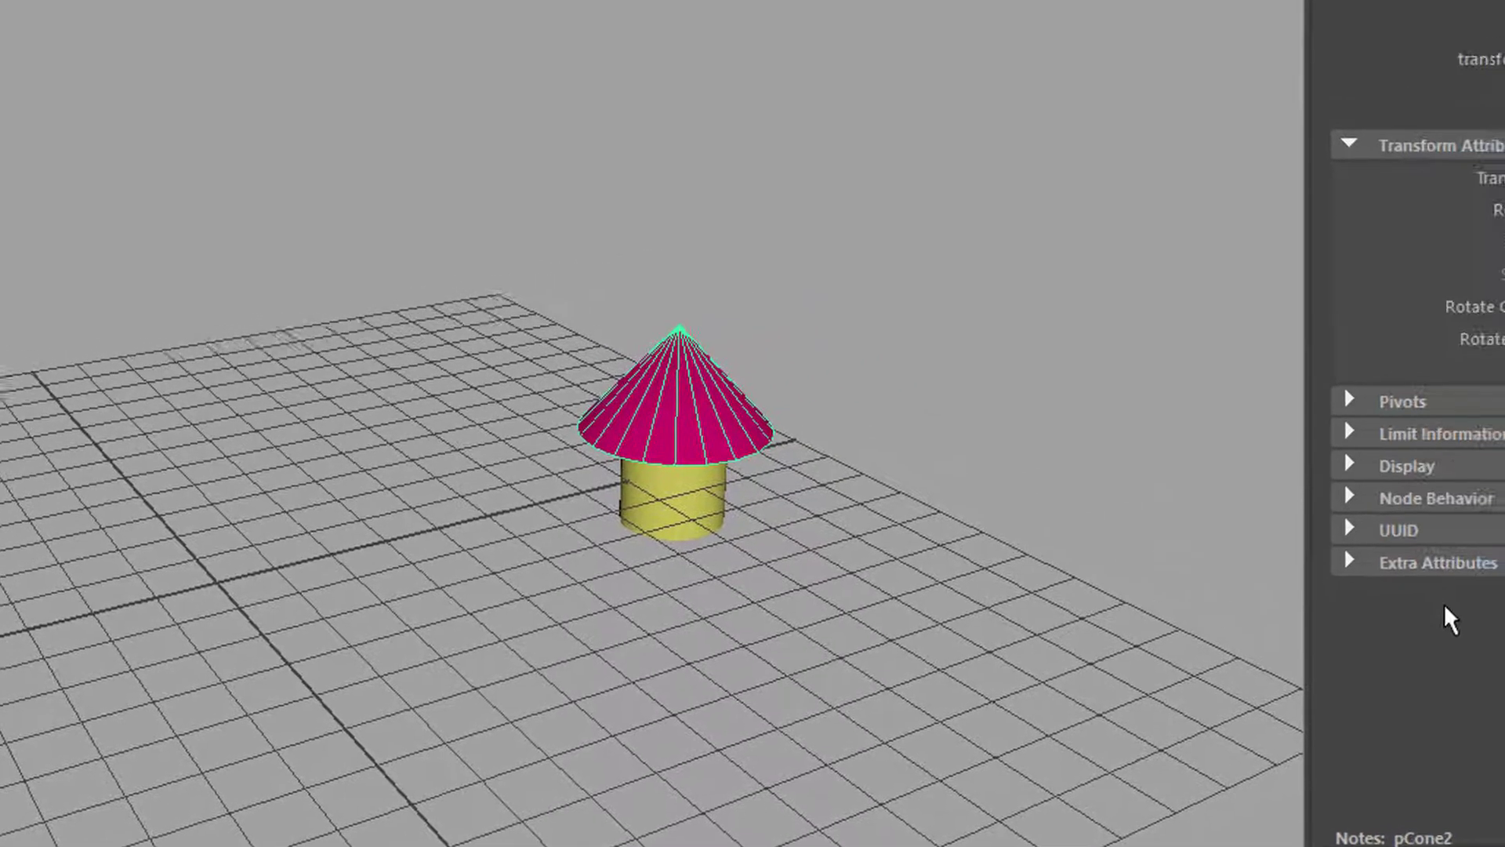
Step: In pConeShape2's Object Display section, turn Visibility off and set a key on it
{"action": "left_click", "coordinate": [1219, 69]}
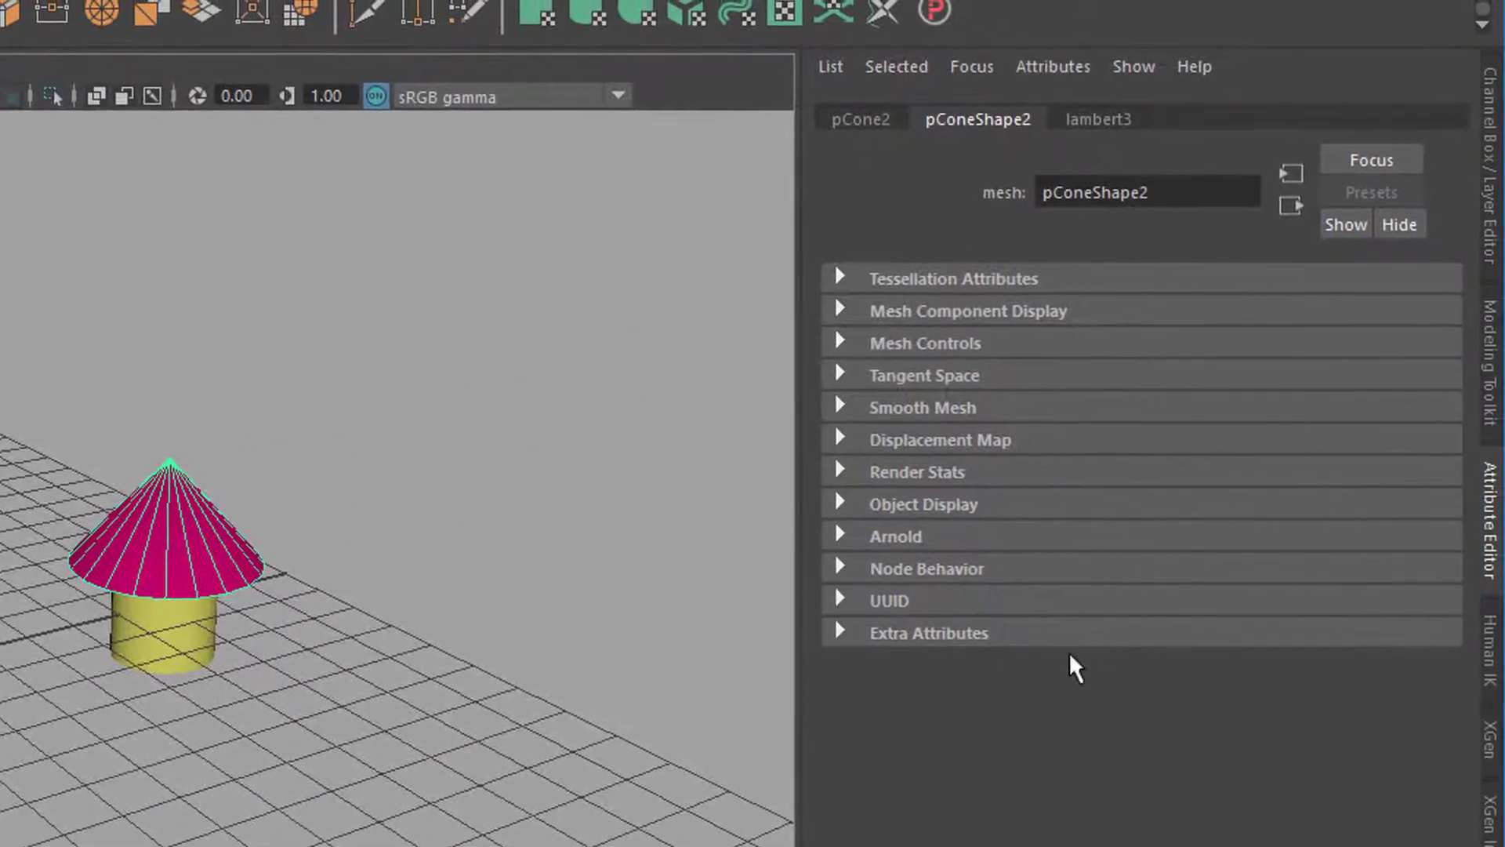
{"action": "left_click", "coordinate": [838, 506]}
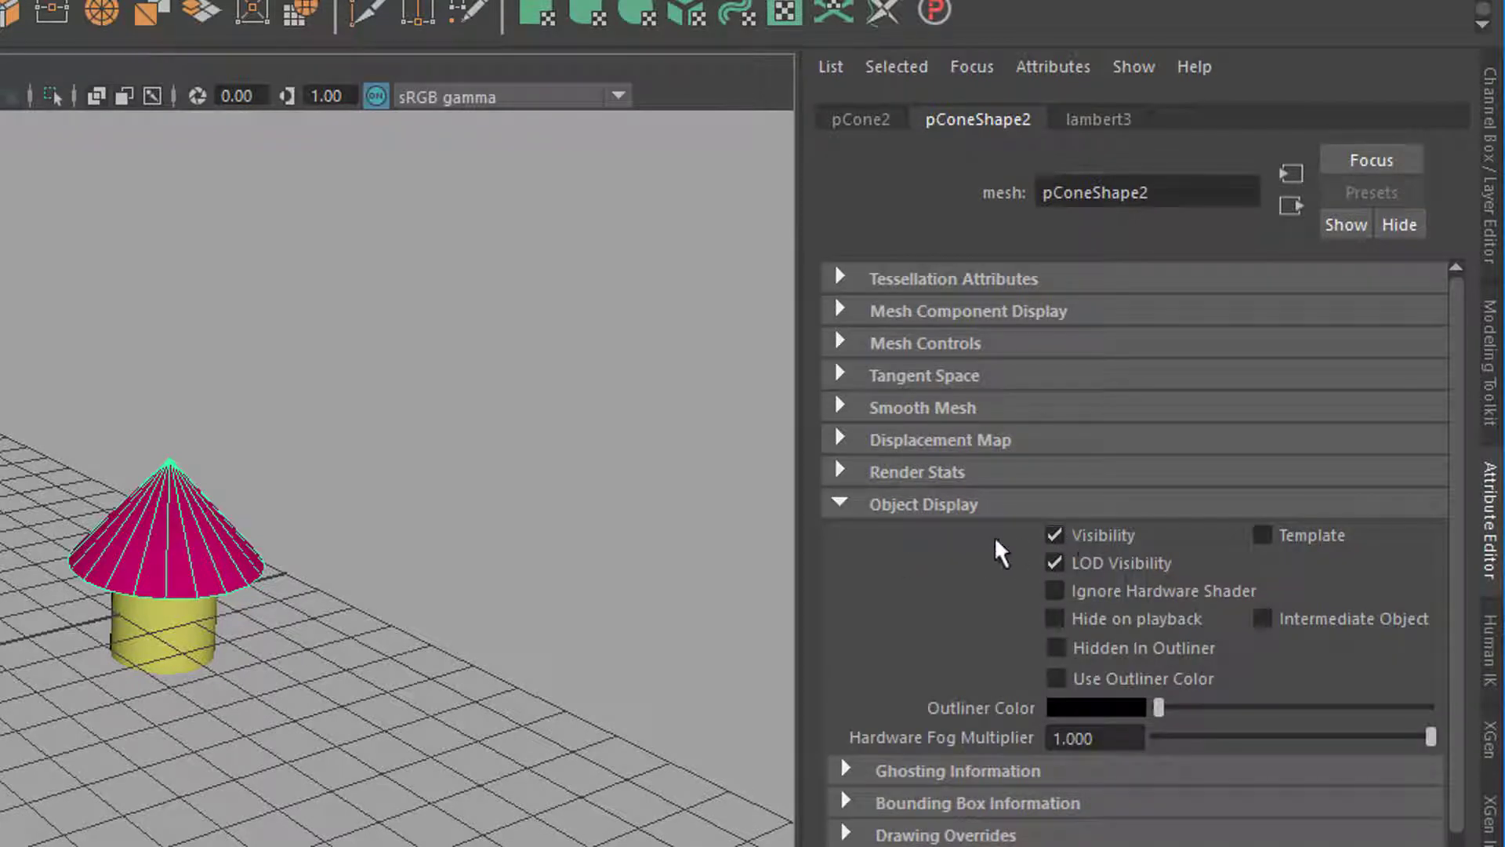
{"action": "right_click", "coordinate": [1137, 538]}
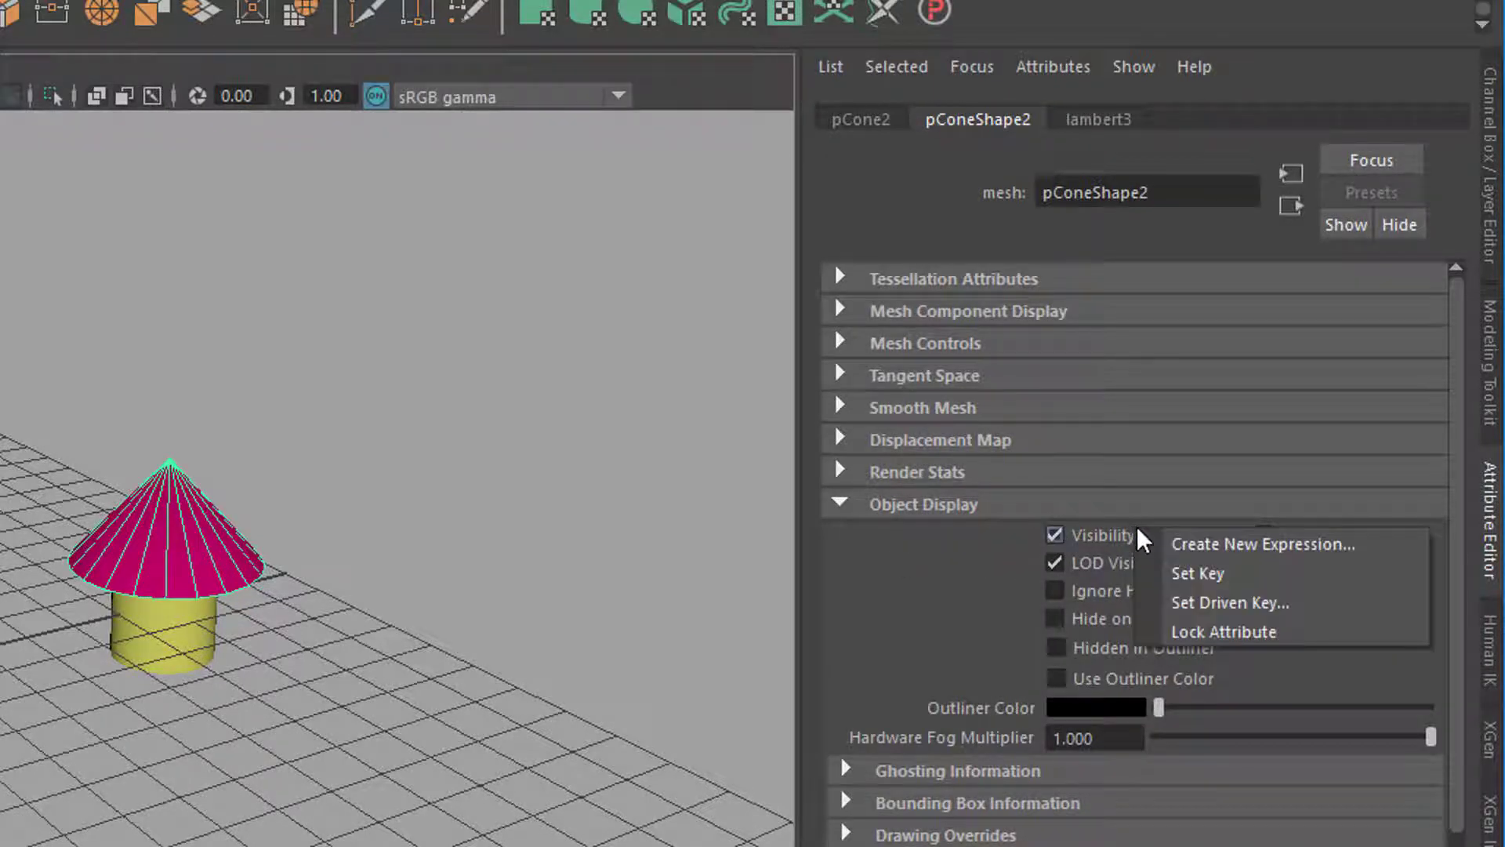
{"action": "left_click", "coordinate": [1055, 535]}
{"action": "right_click", "coordinate": [1123, 539]}
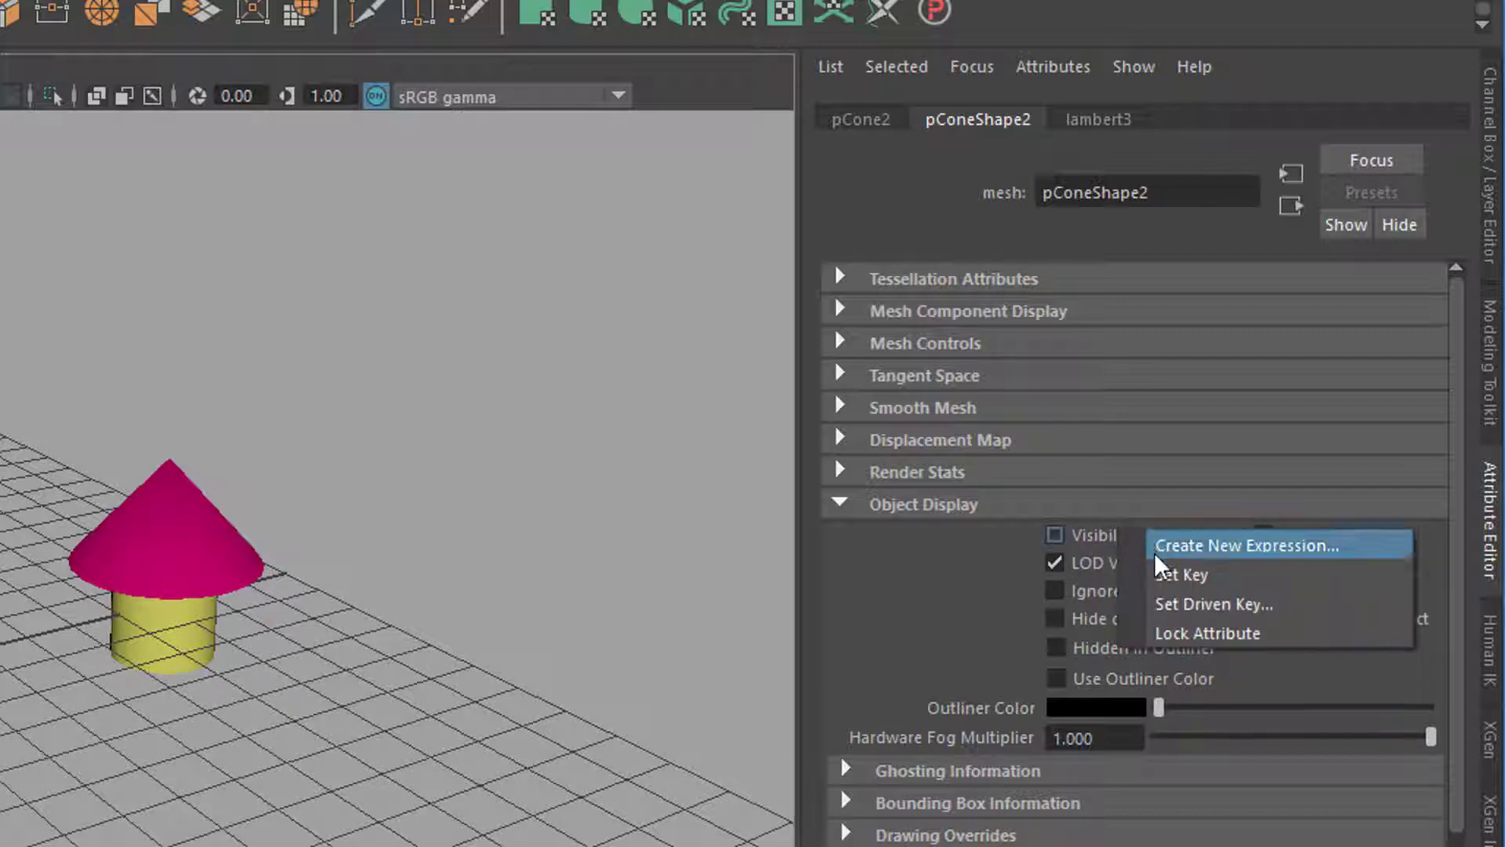
{"action": "left_click", "coordinate": [1168, 576]}
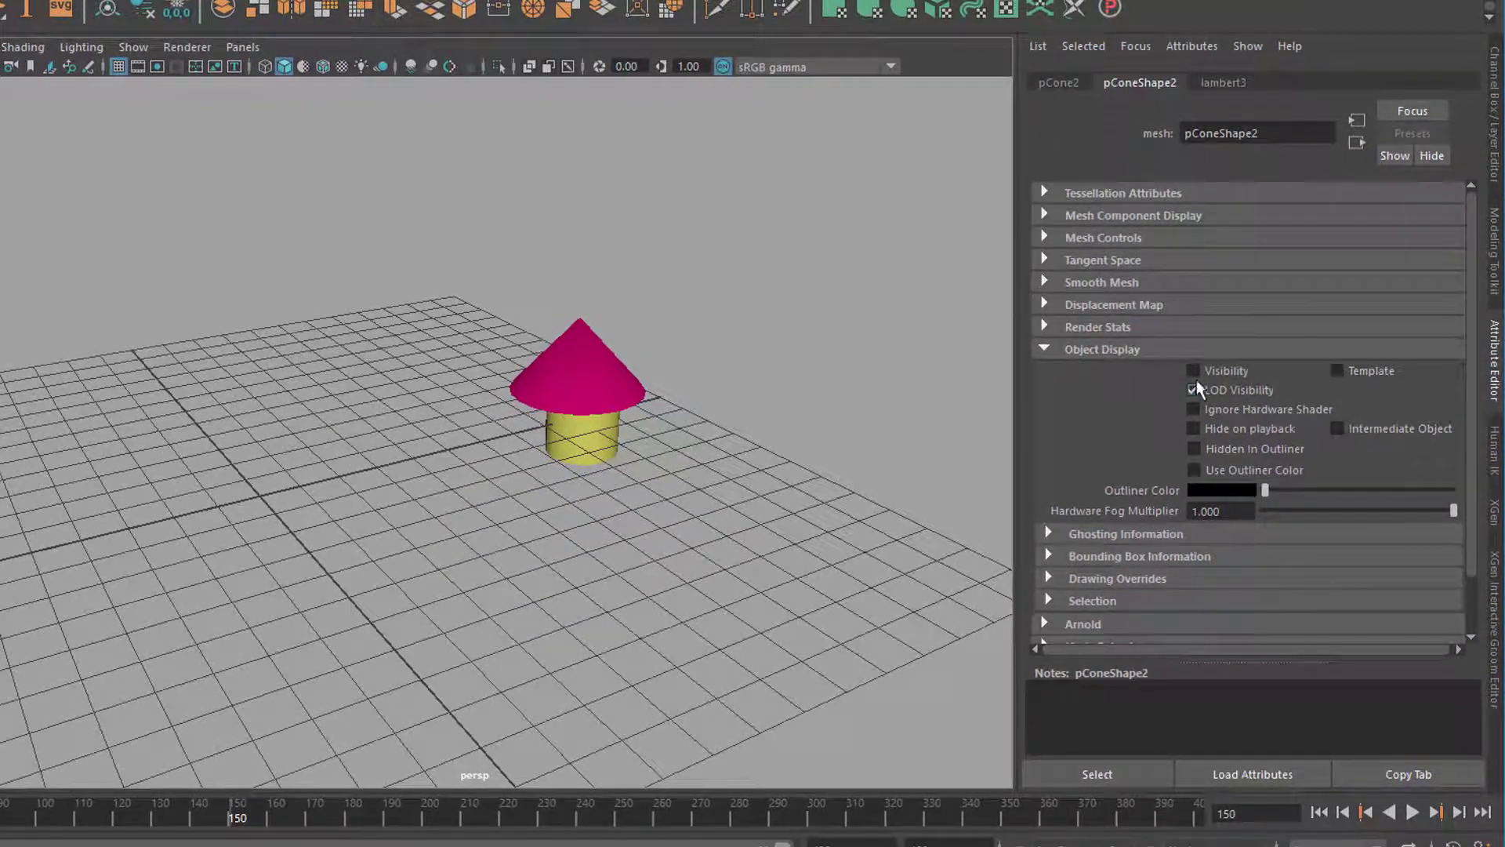
Step: Turn pConeShape2's Visibility back on, key it, and play back, returning to frame 125
{"action": "left_click", "coordinate": [1195, 372]}
{"action": "right_click", "coordinate": [1240, 370]}
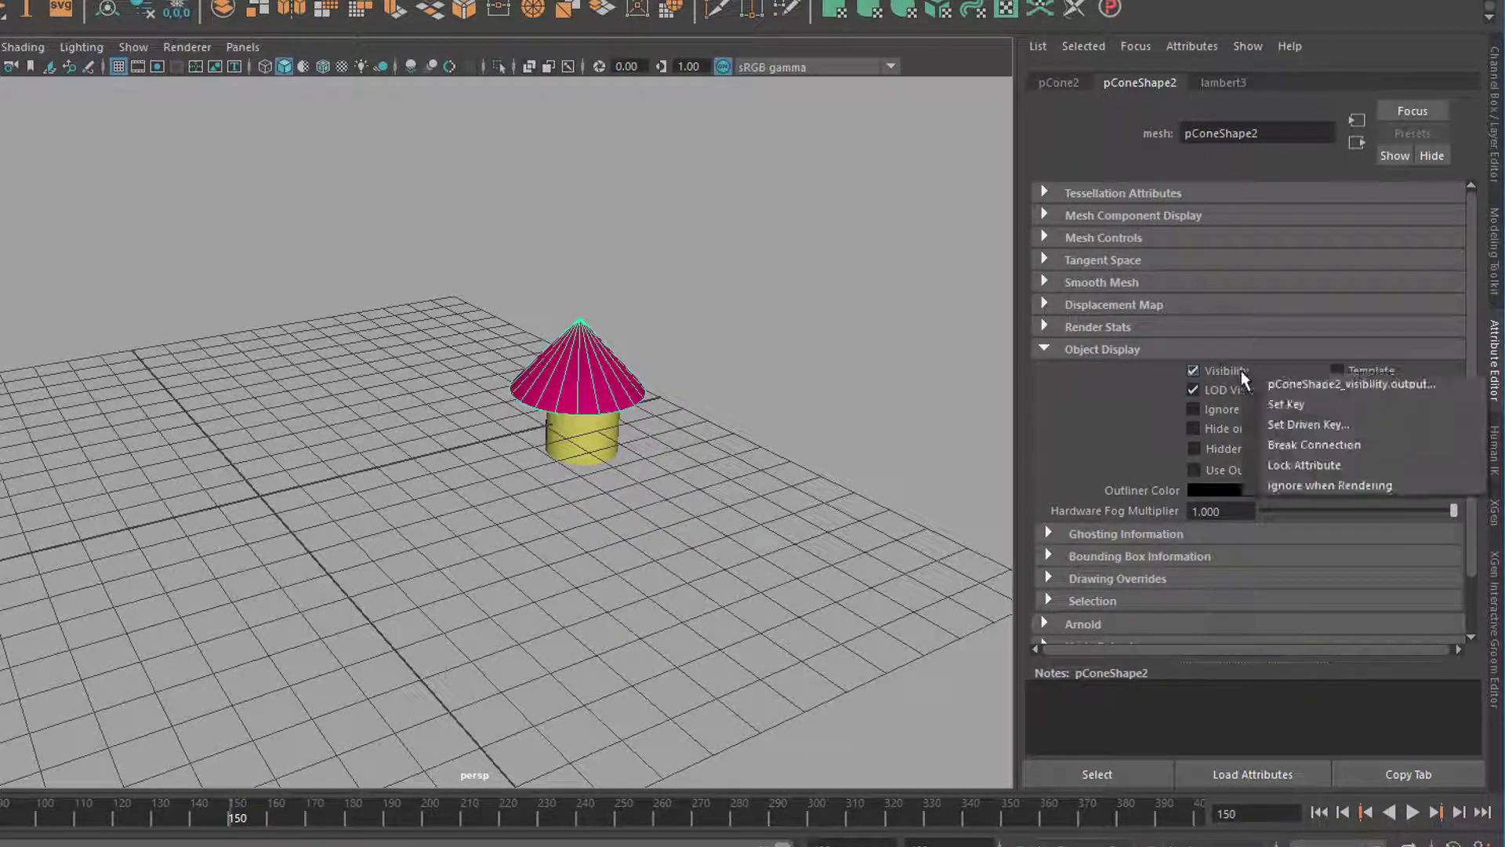
{"action": "left_click", "coordinate": [1267, 397]}
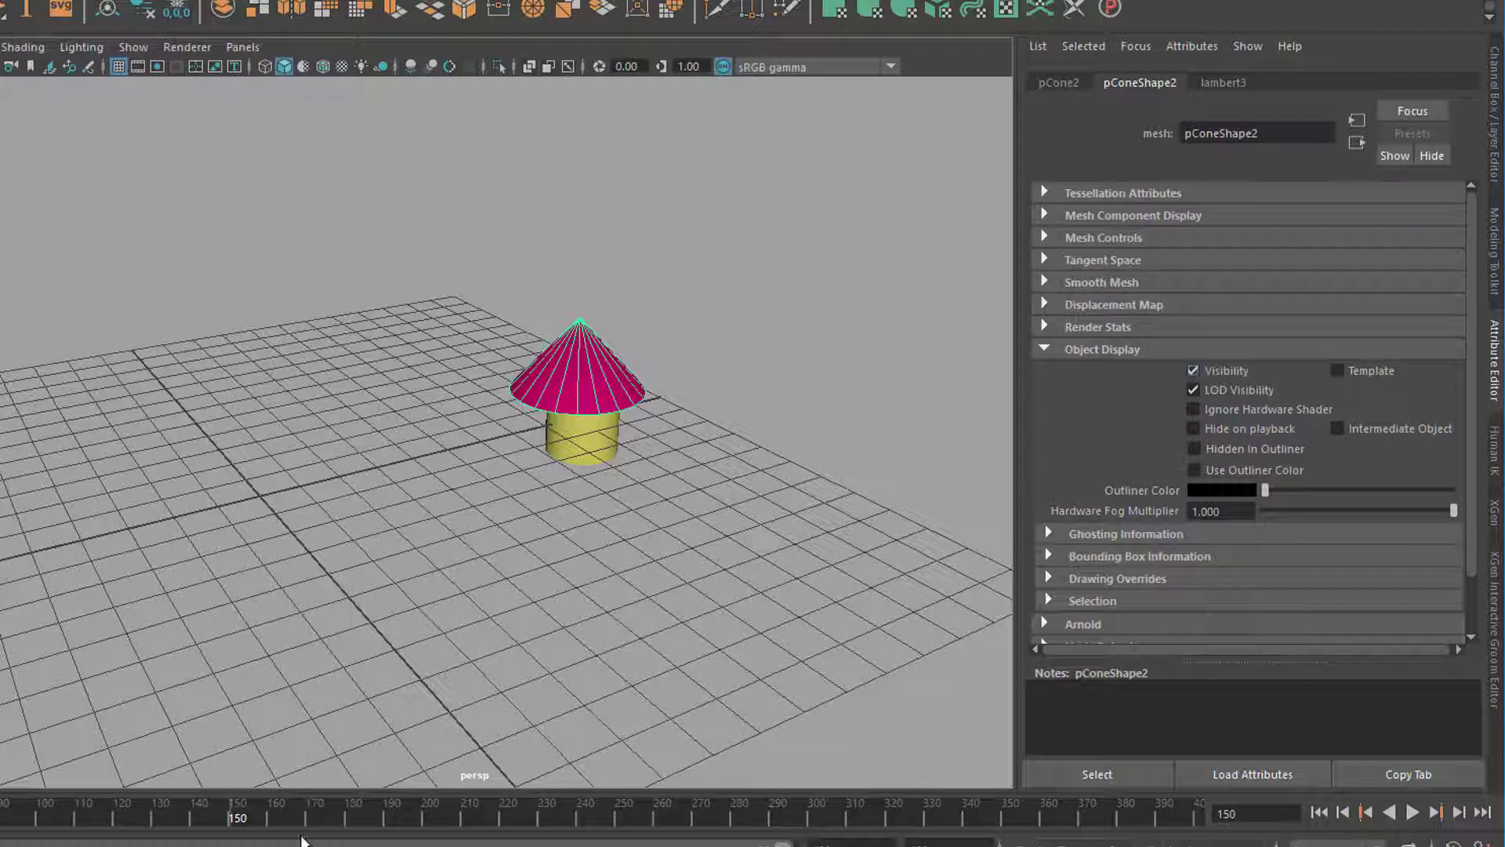
{"action": "key", "text": "alt+v"}
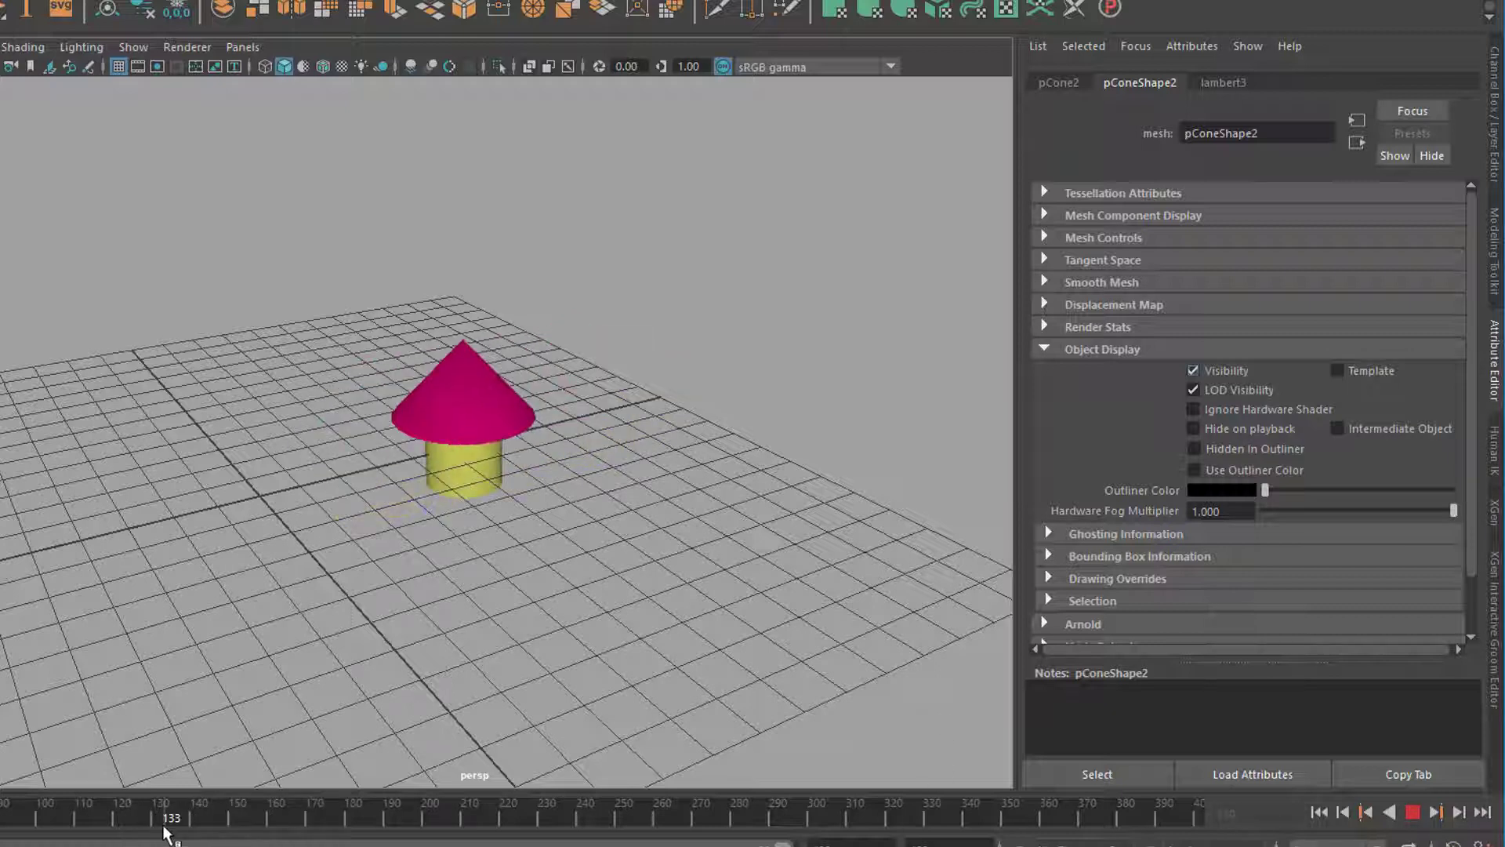
{"action": "mouse_move", "coordinate": [166, 833]}
{"action": "left_mouse_down"}
{"action": "mouse_move", "coordinate": [286, 829]}
{"action": "mouse_move", "coordinate": [145, 837]}
{"action": "left_mouse_up"}
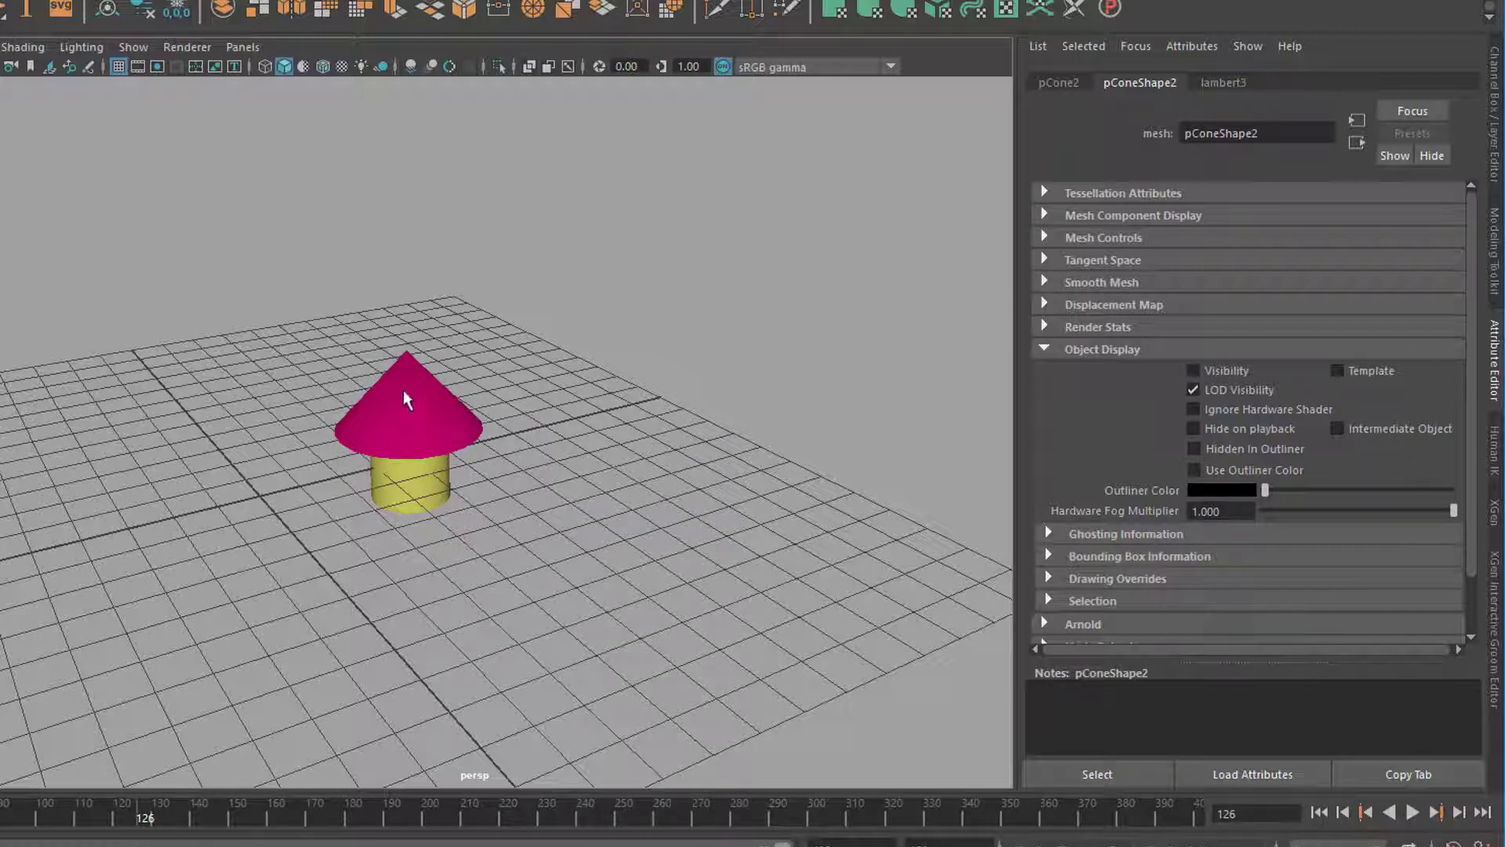
Step: Select the original cone pCone1 and key its Visibility on at frame 149
{"action": "left_click", "coordinate": [389, 427]}
{"action": "key", "text": "alt+v"}
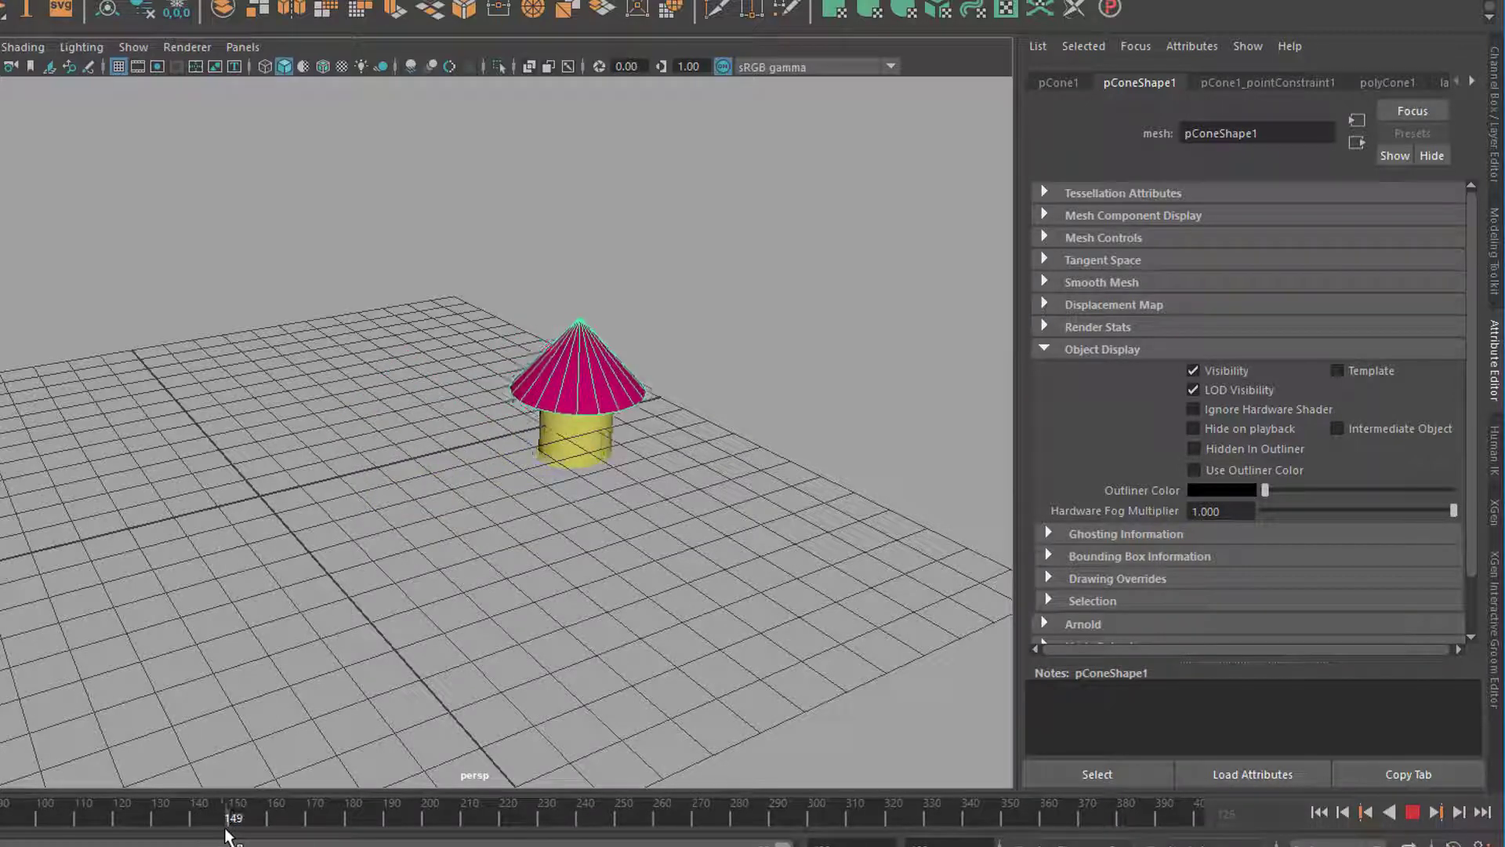
{"action": "key", "text": "alt+v"}
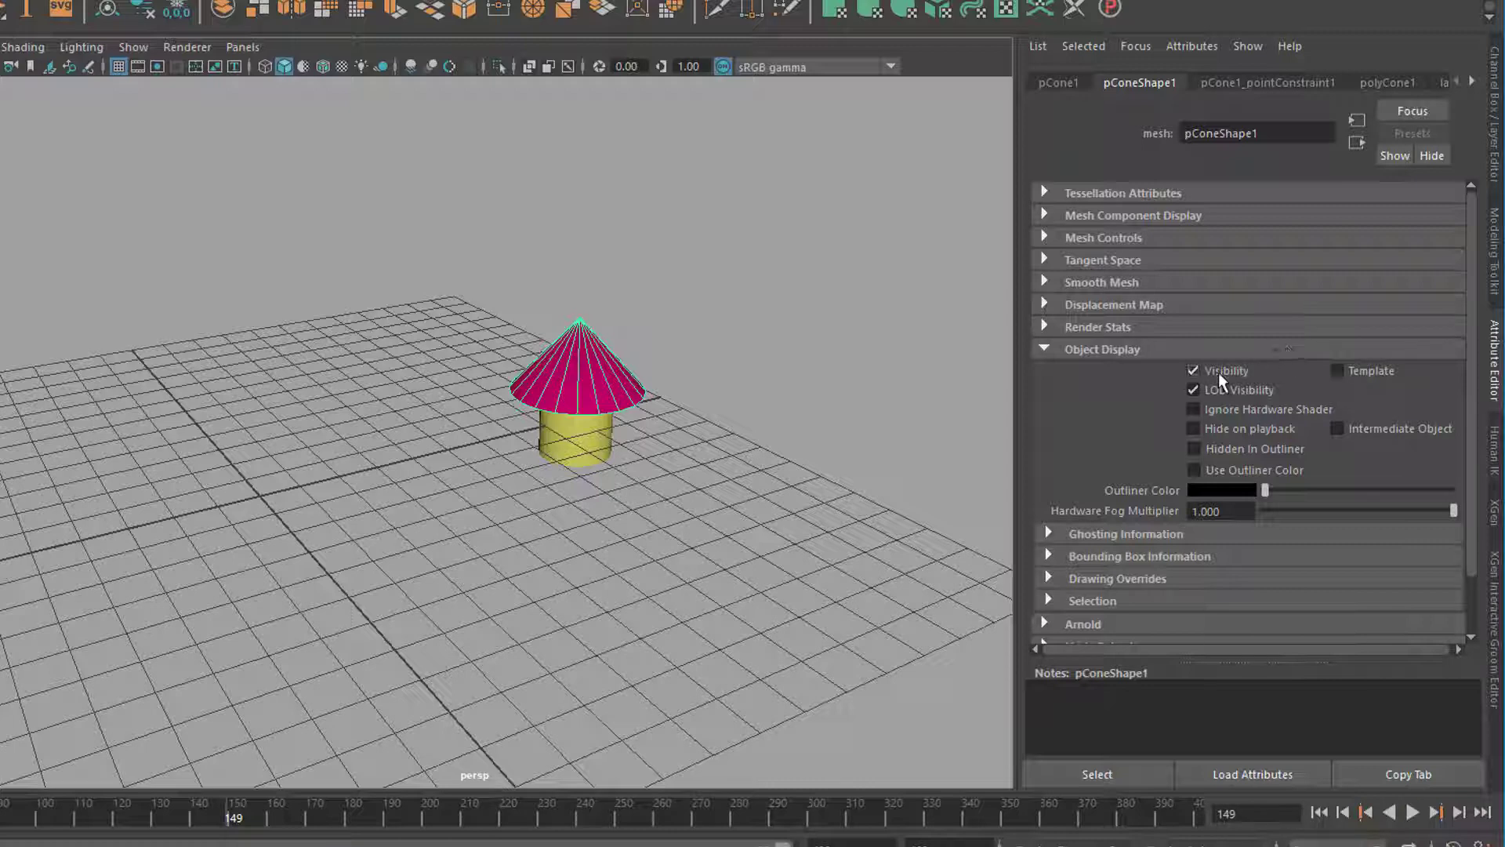
{"action": "right_click", "coordinate": [1233, 370]}
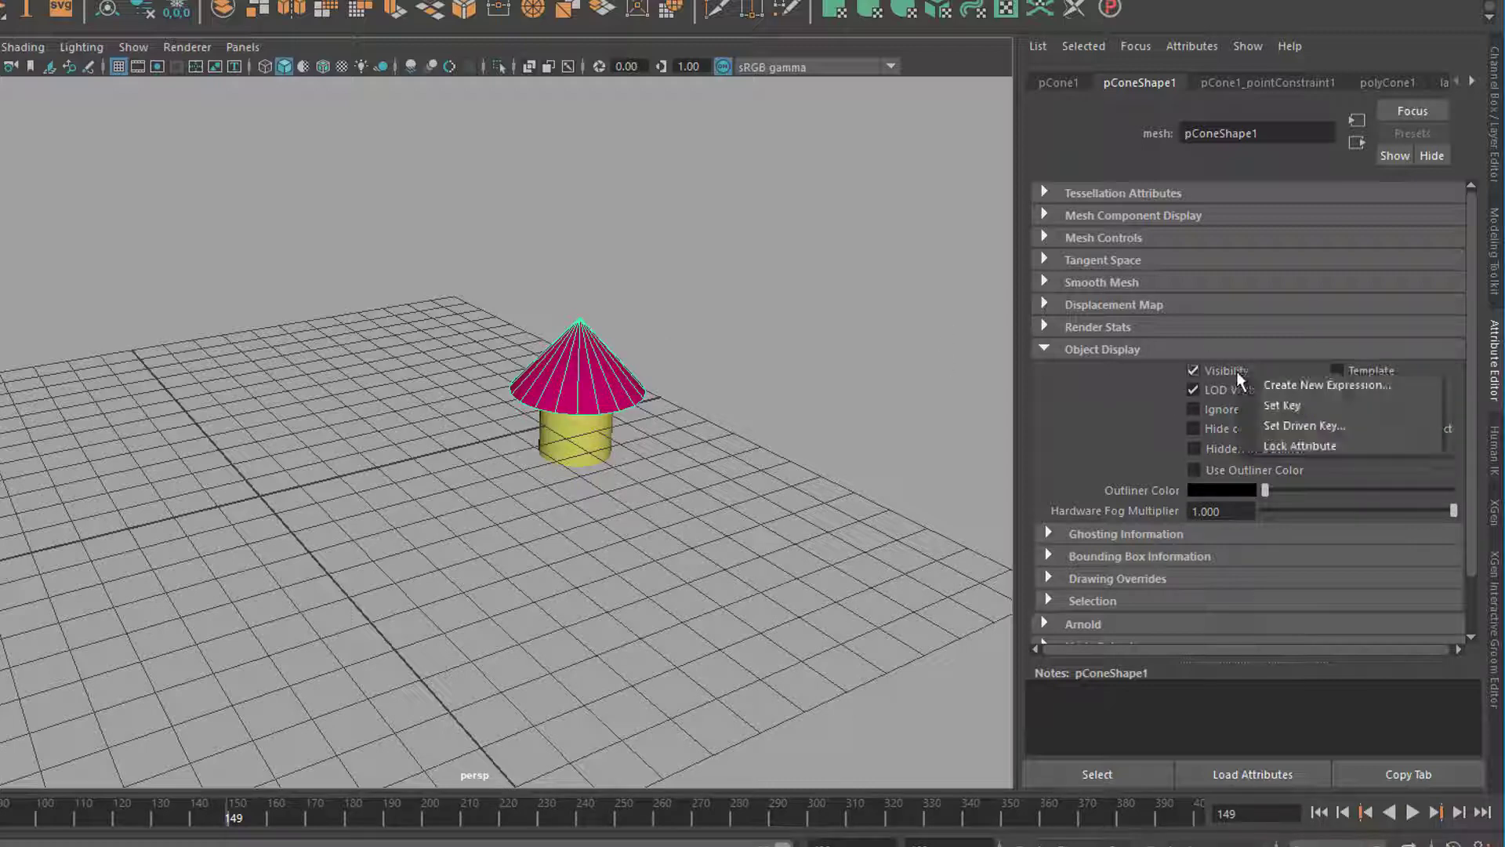
{"action": "left_click", "coordinate": [1293, 402]}
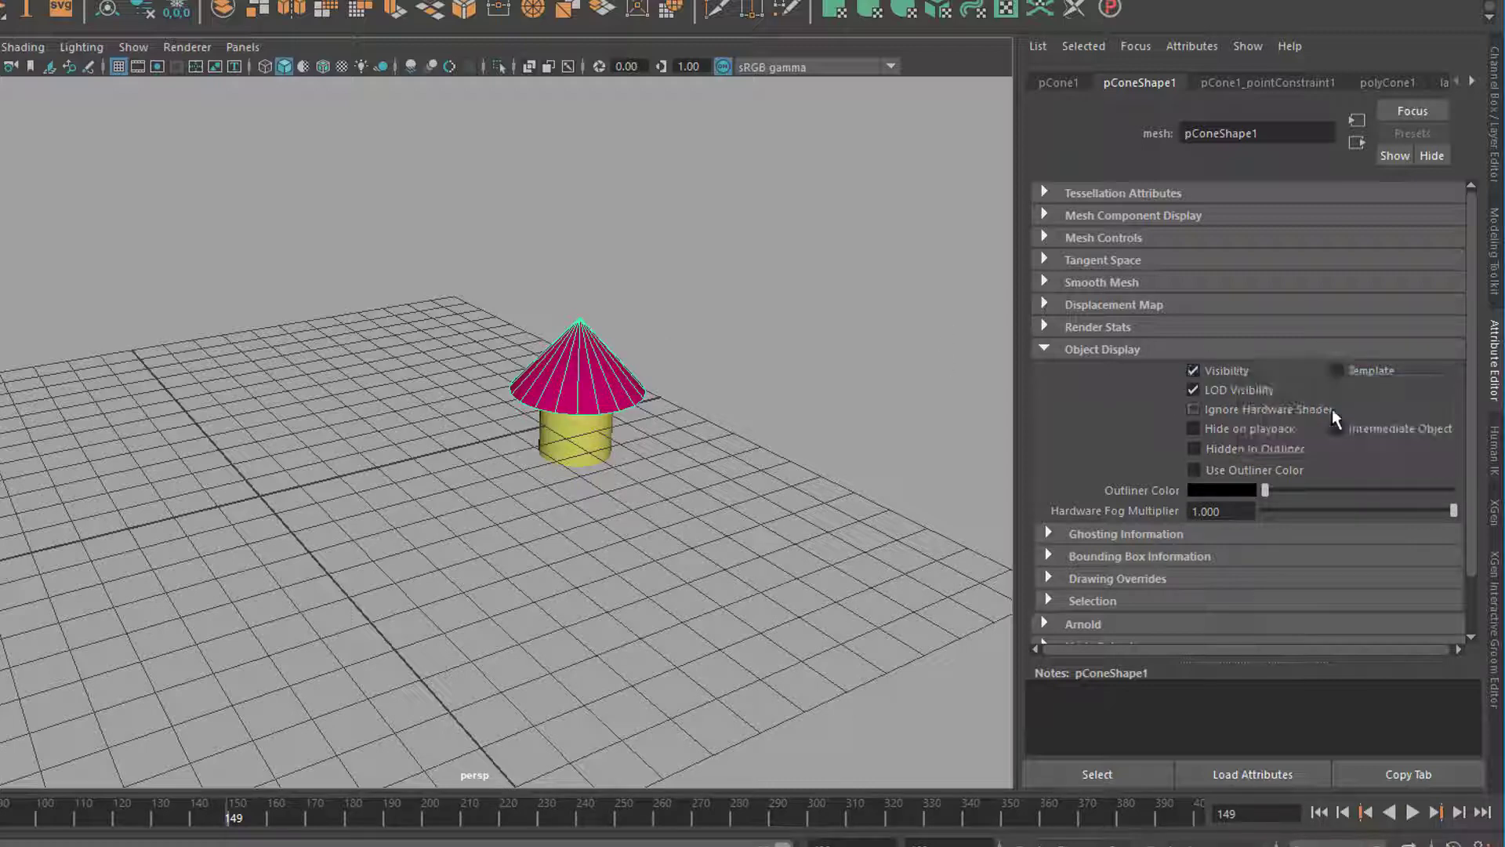
Step: Key pCone1's Visibility off at frame 150 and play back to check the cone swap
{"action": "left_click", "coordinate": [1459, 812]}
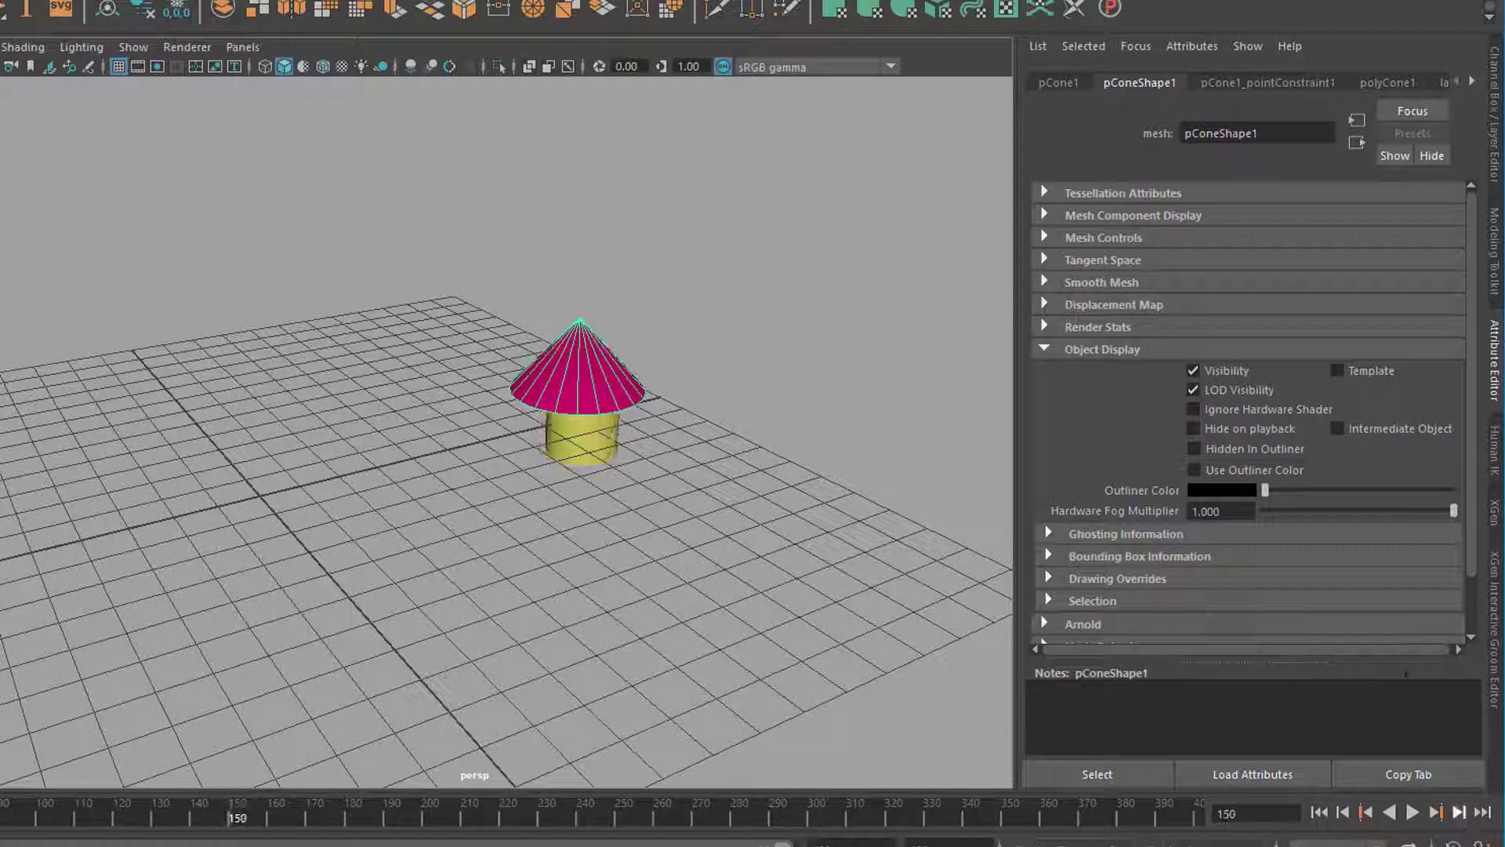
{"action": "left_click", "coordinate": [1194, 370]}
{"action": "right_click", "coordinate": [1224, 372]}
{"action": "left_click", "coordinate": [1263, 403]}
{"action": "left_click", "coordinate": [1411, 812]}
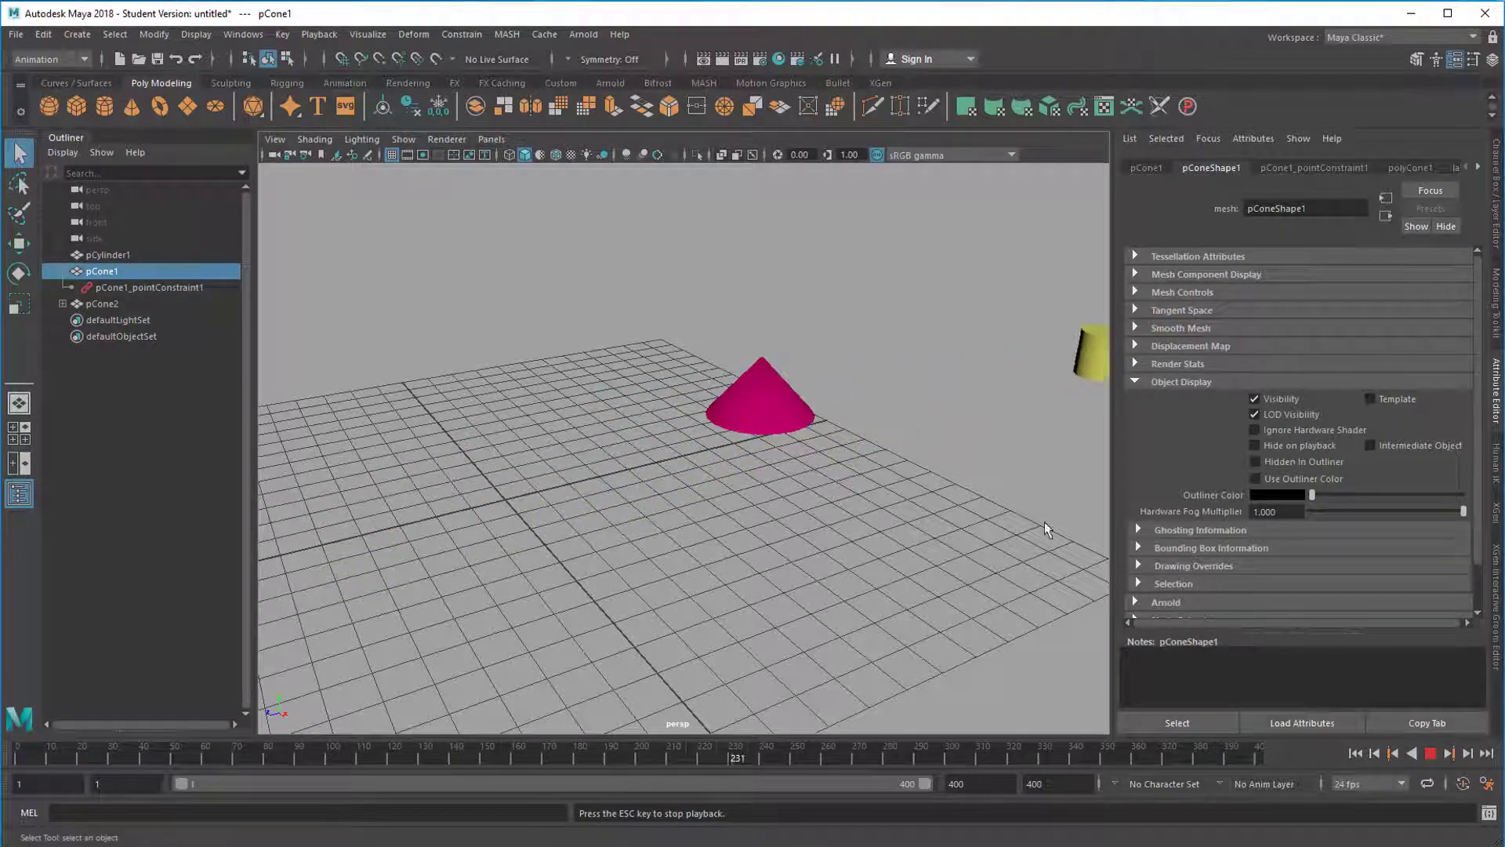
{"action": "left_click", "coordinate": [1431, 753]}
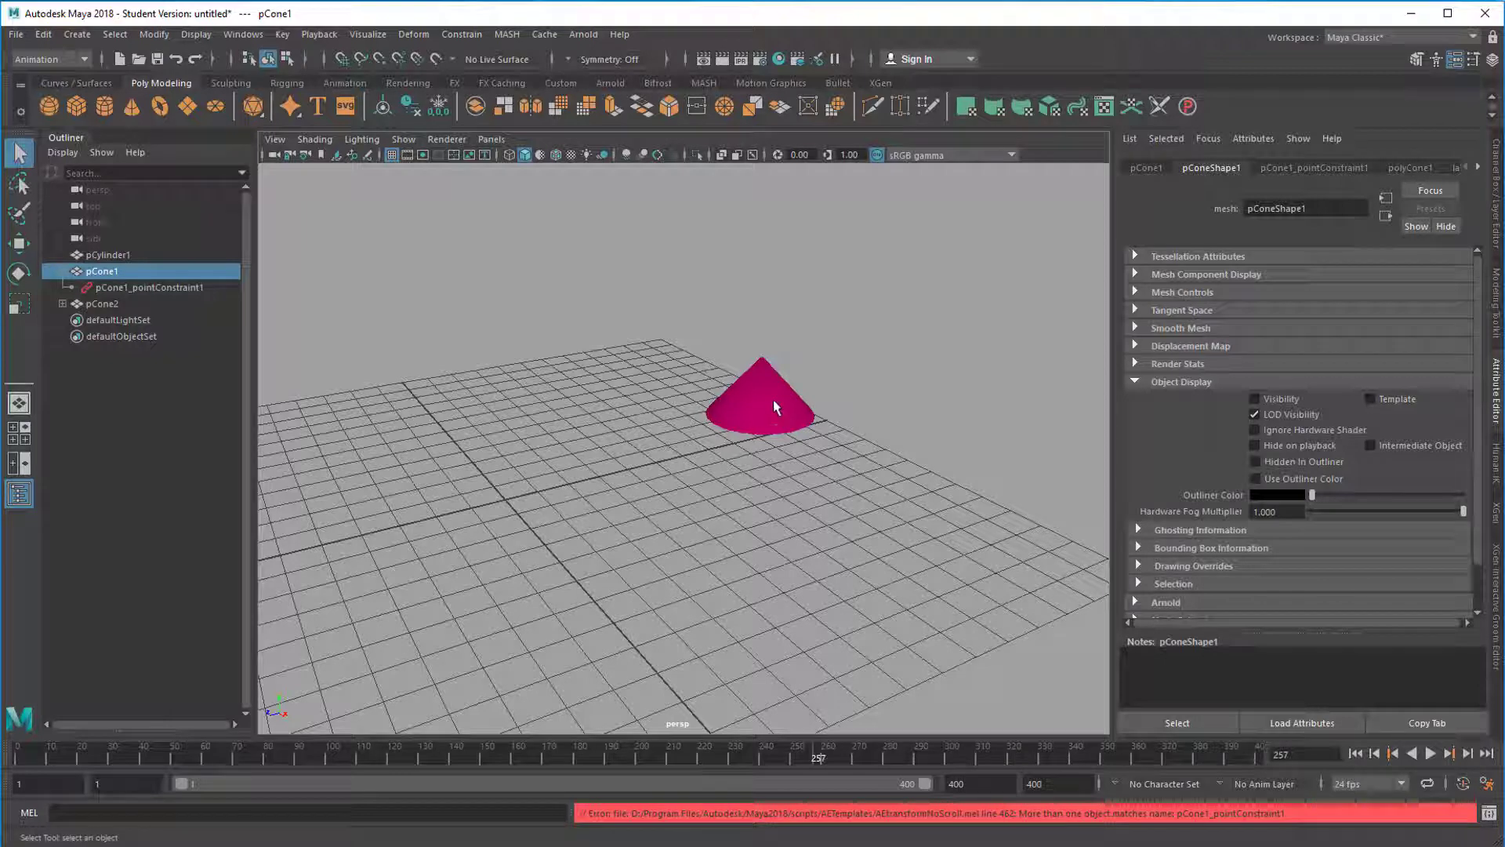
{"action": "left_click", "coordinate": [777, 407]}
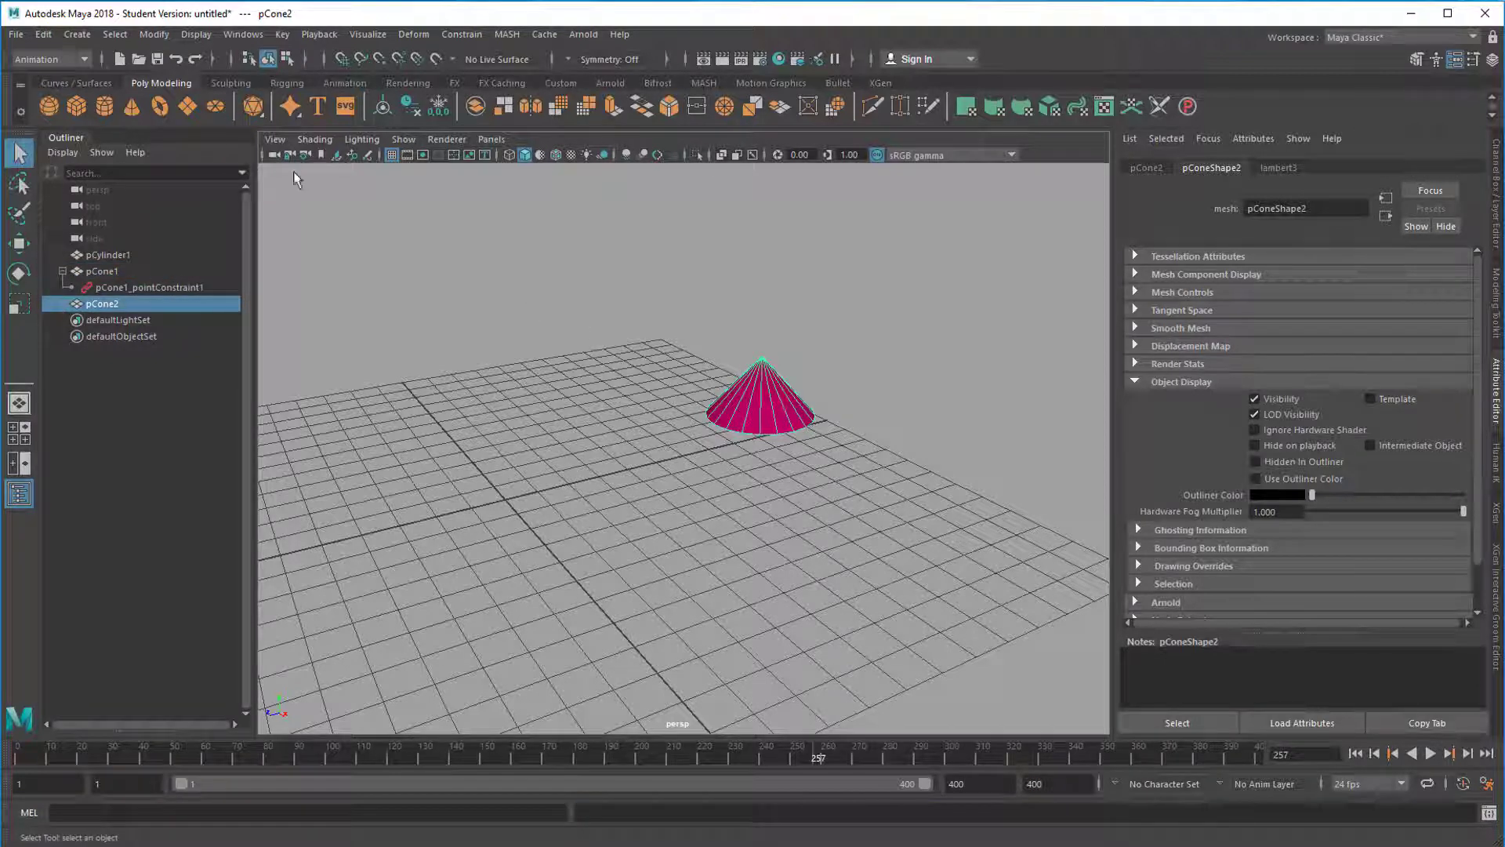
Step: From the FX menu set, add a Turbulence field to pCone2 and play the animation
{"action": "left_click", "coordinate": [84, 63]}
{"action": "left_click", "coordinate": [43, 122]}
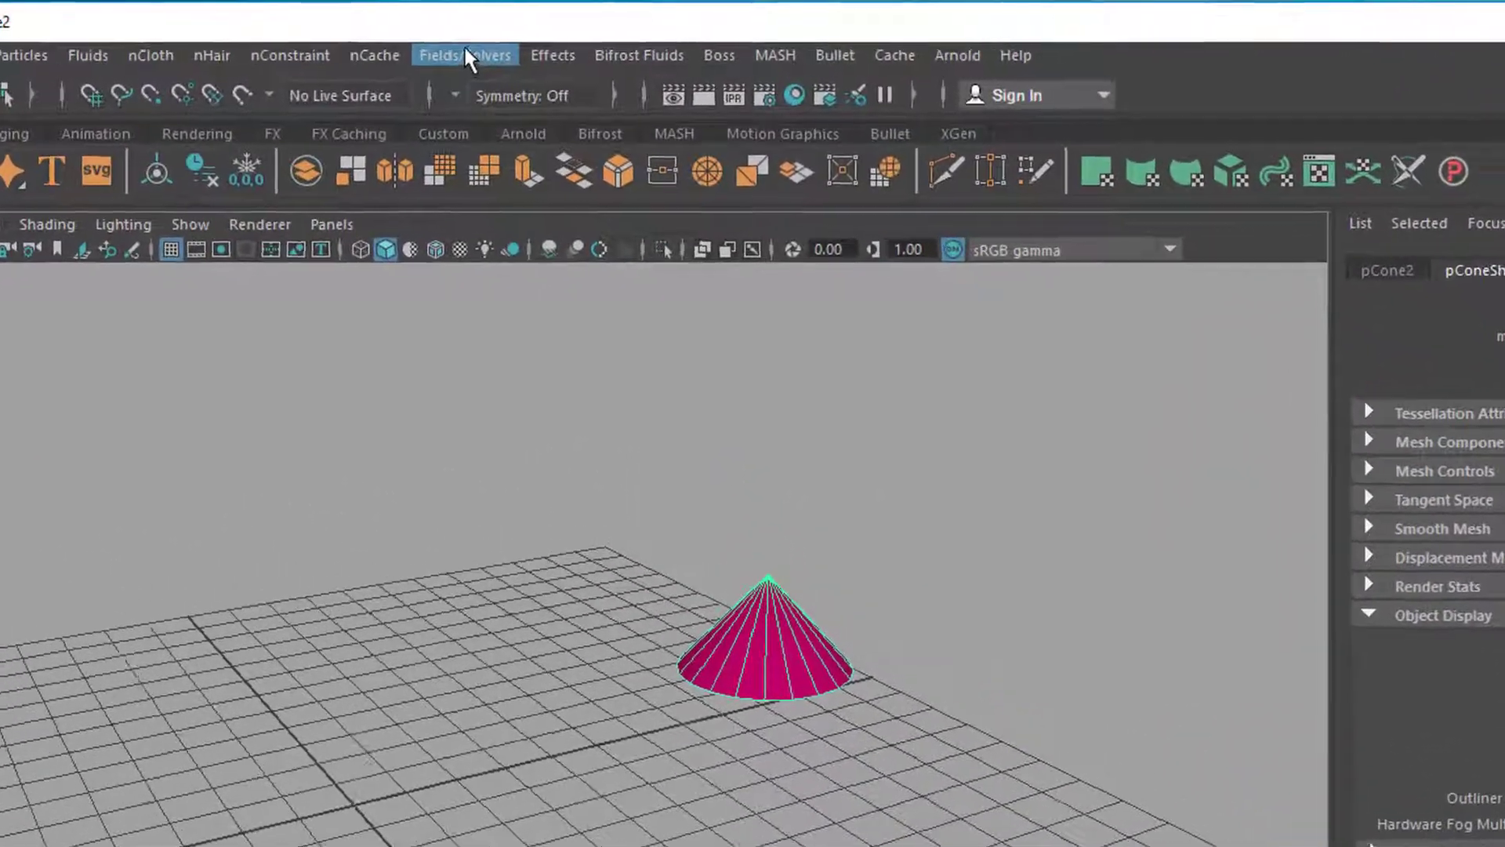
{"action": "left_click", "coordinate": [549, 40]}
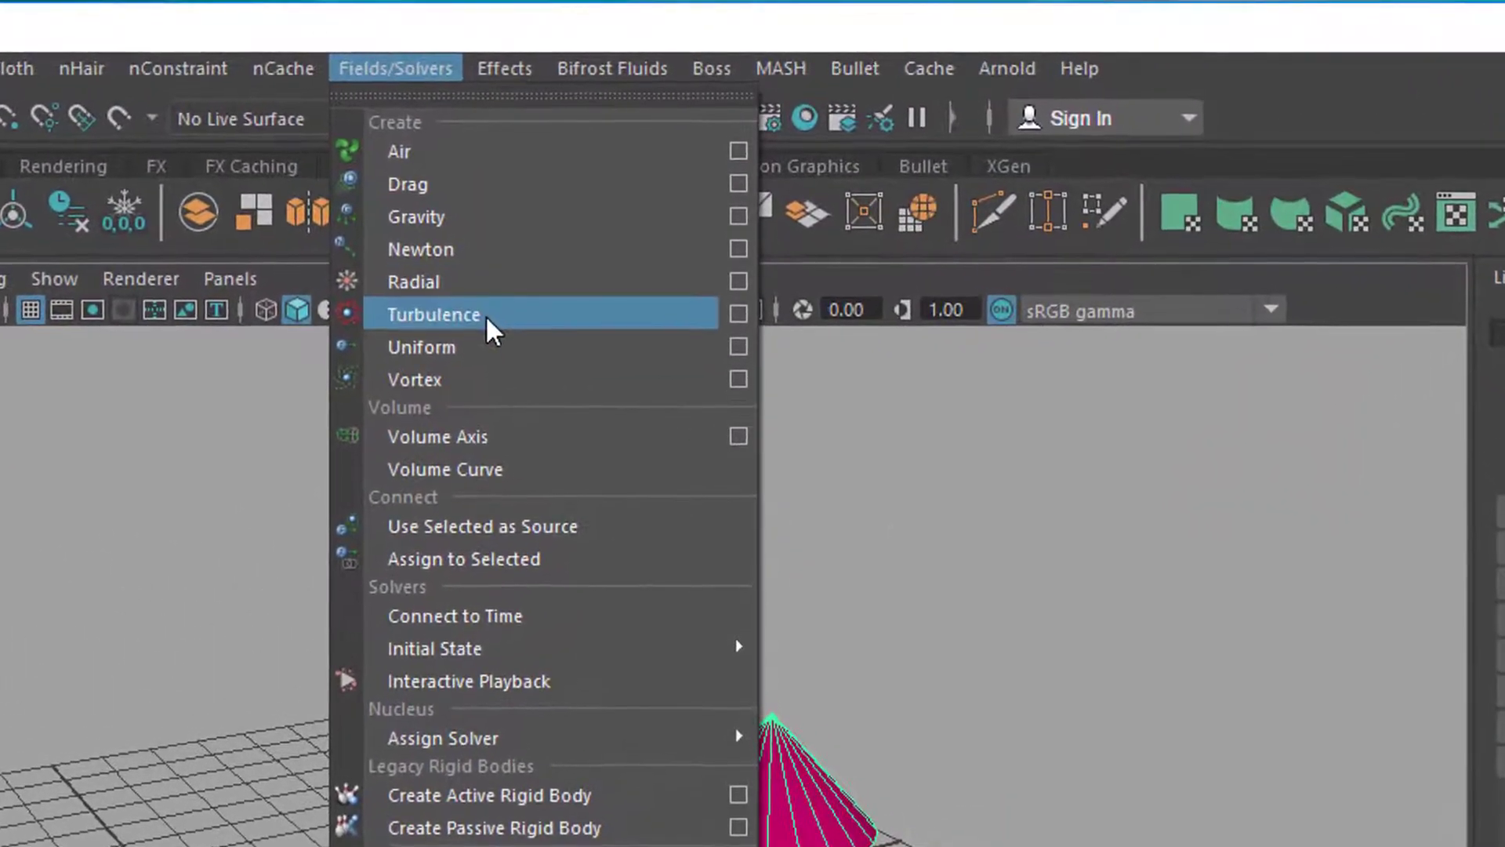
{"action": "left_click", "coordinate": [513, 312]}
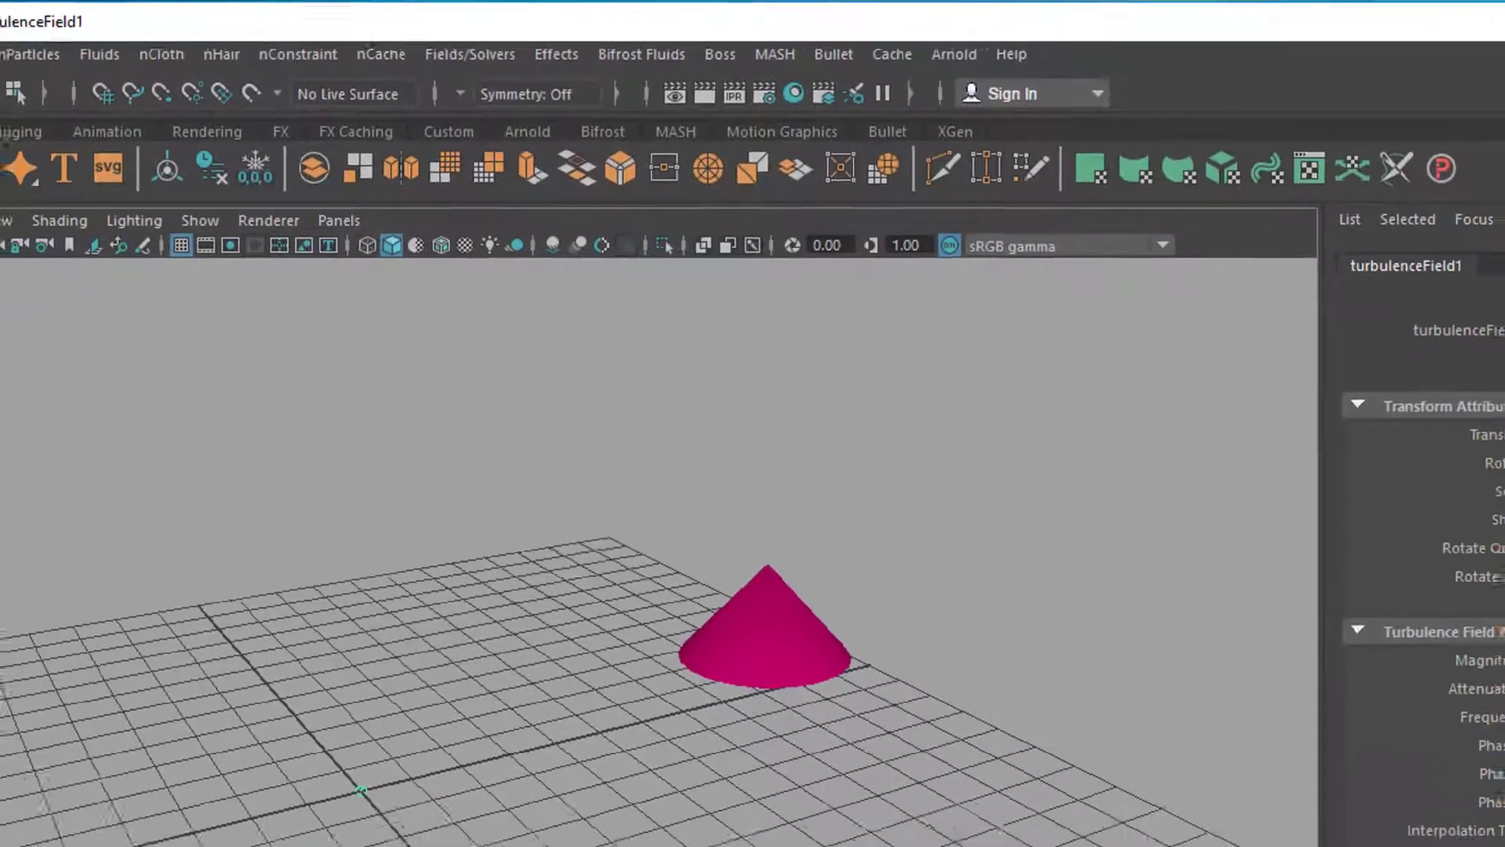
{"action": "left_click", "coordinate": [1431, 753]}
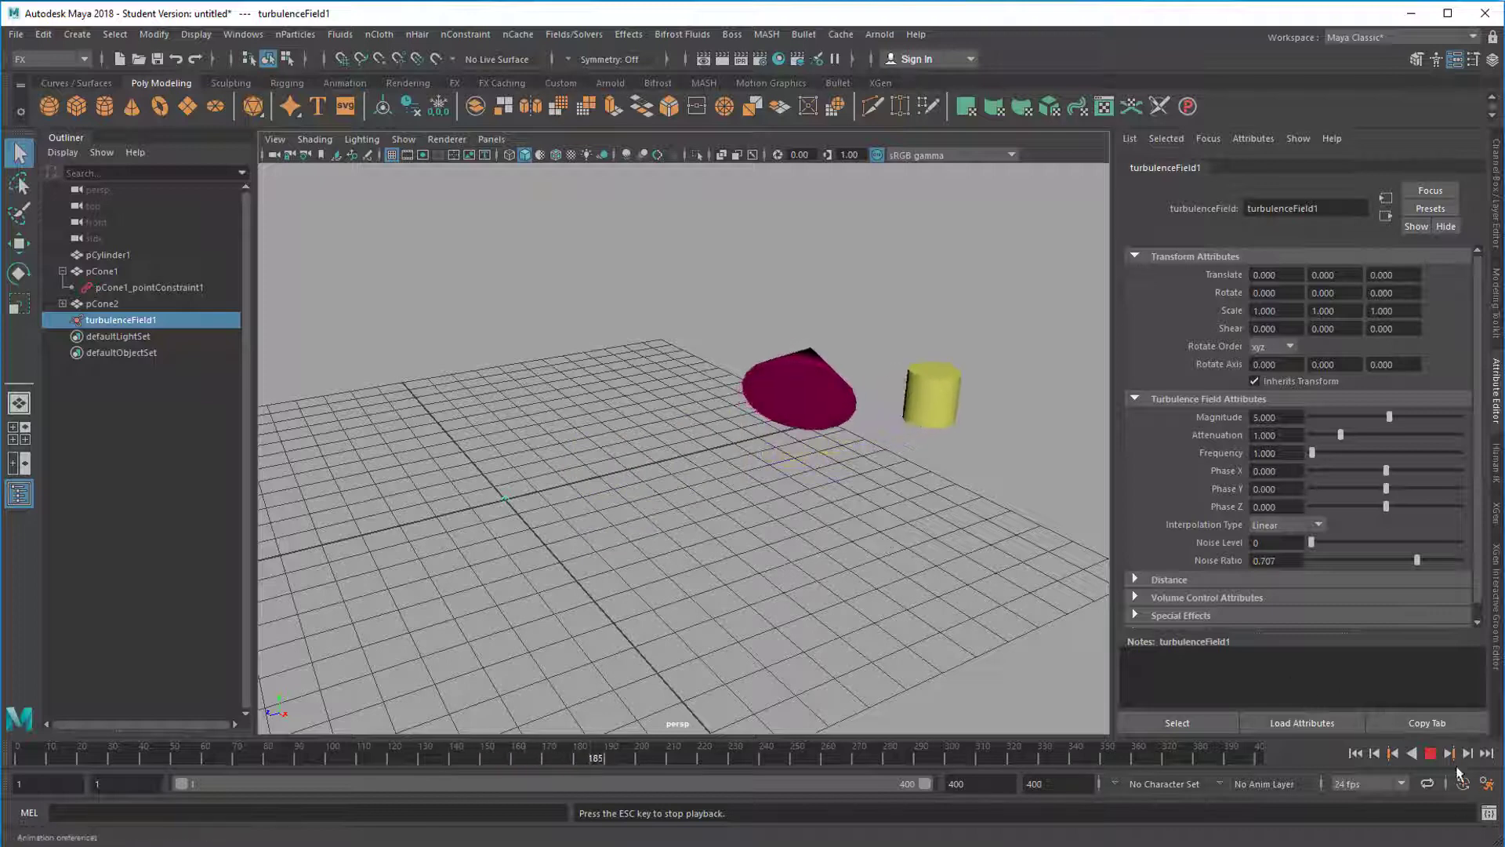
Step: Set turbulenceField1's Magnitude to 0 and key it on frame 149
{"action": "key", "text": "Escape"}
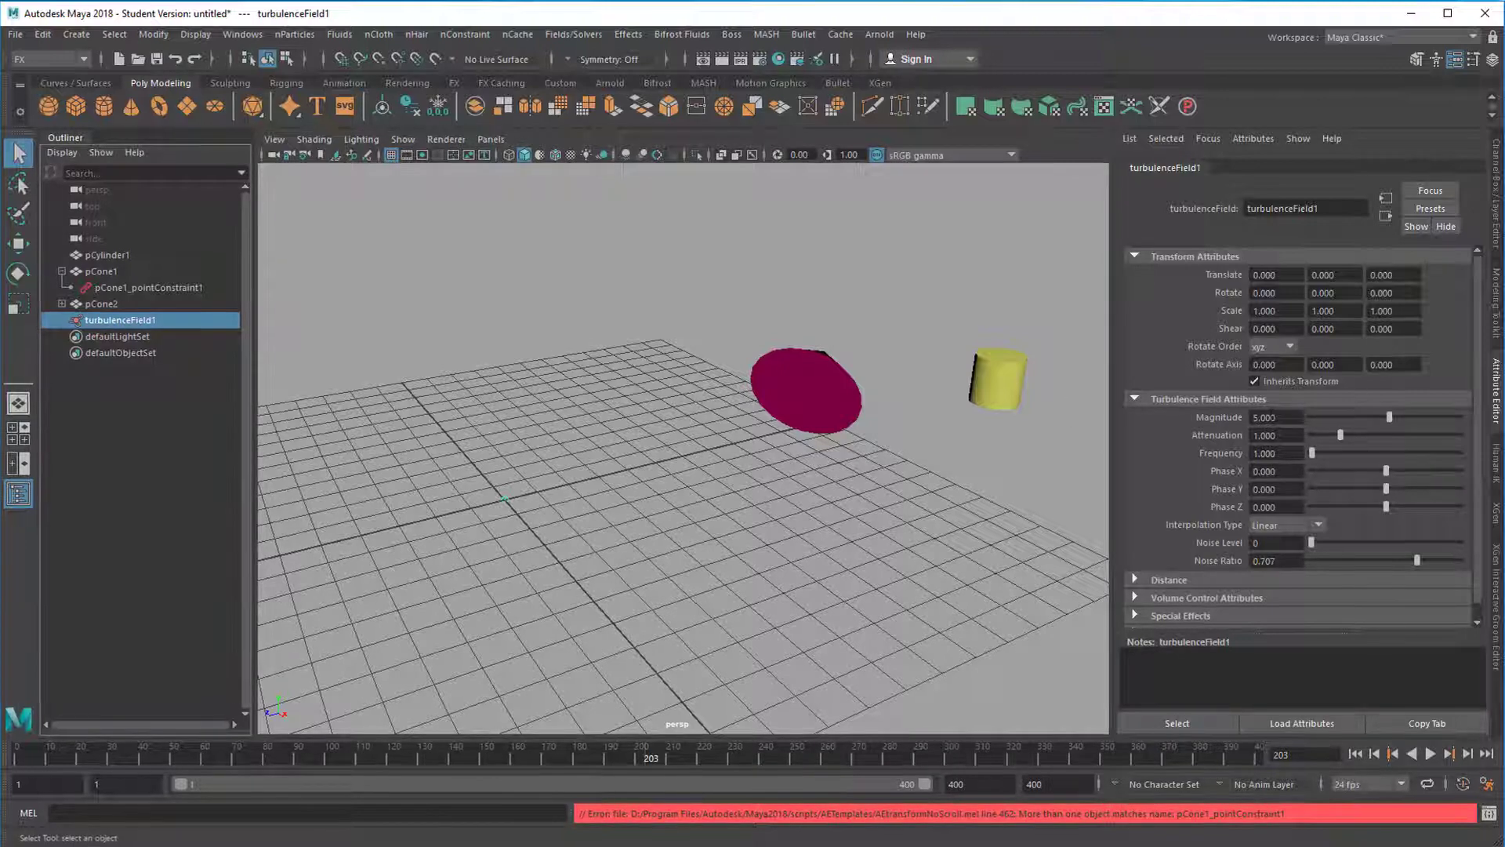
{"action": "double_click", "coordinate": [1273, 418]}
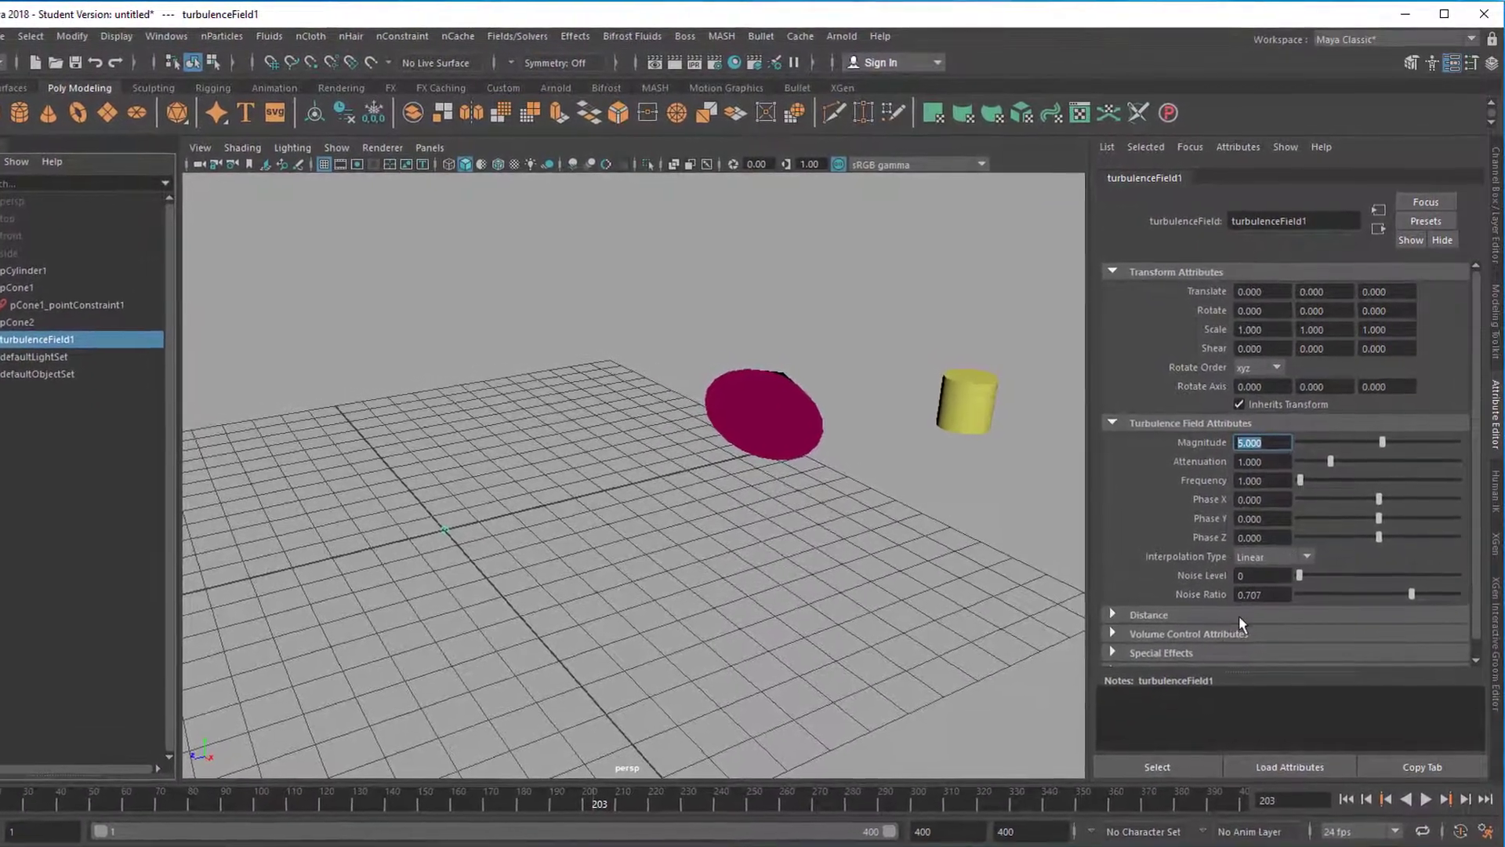
{"action": "left_click_drag", "start_coordinate": [453, 812], "coordinate": [403, 824]}
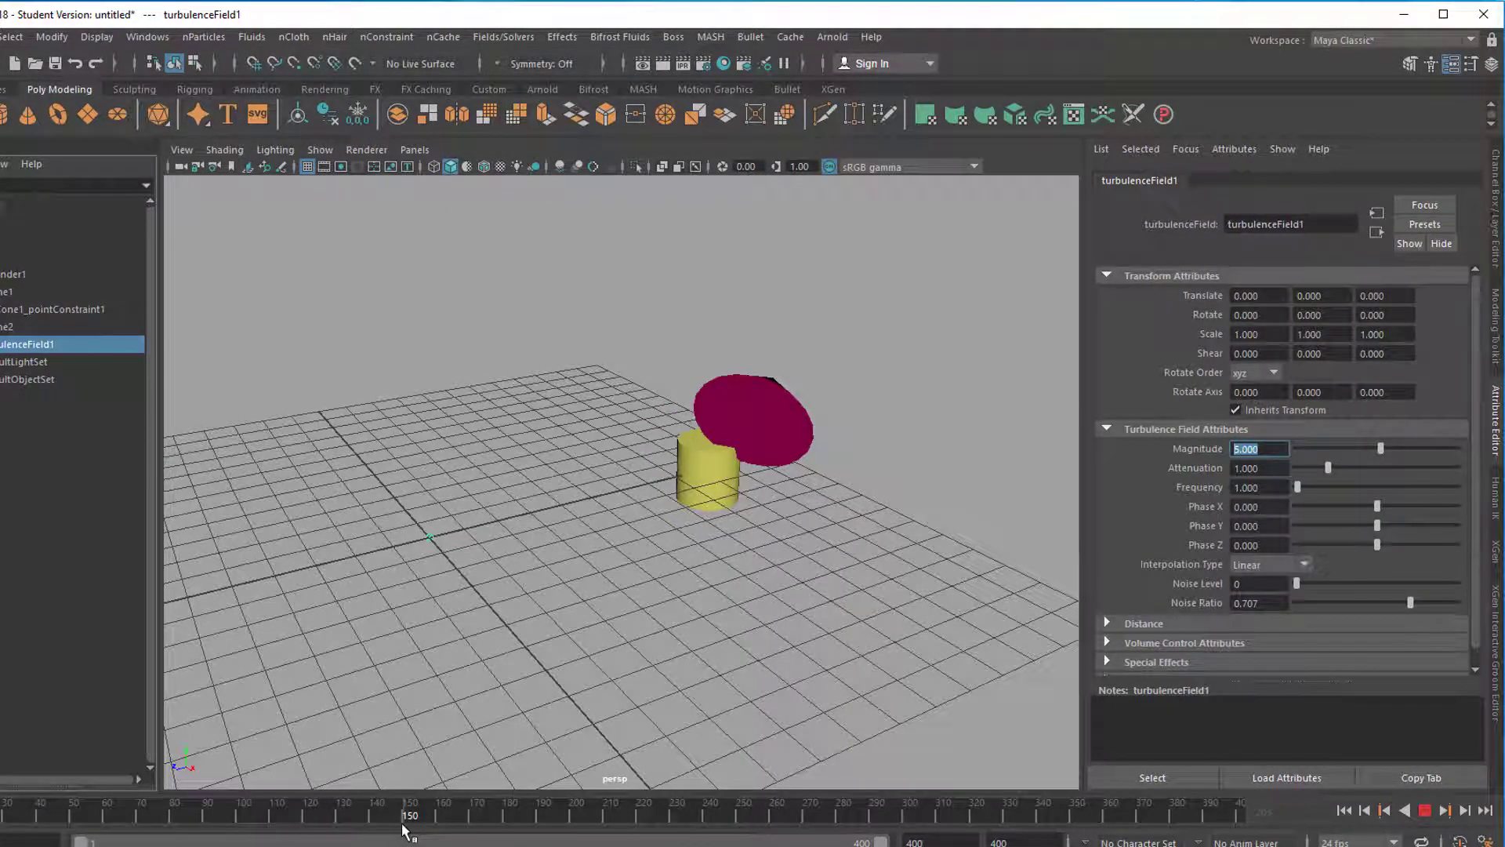
{"action": "left_click_drag", "start_coordinate": [403, 825], "coordinate": [405, 818]}
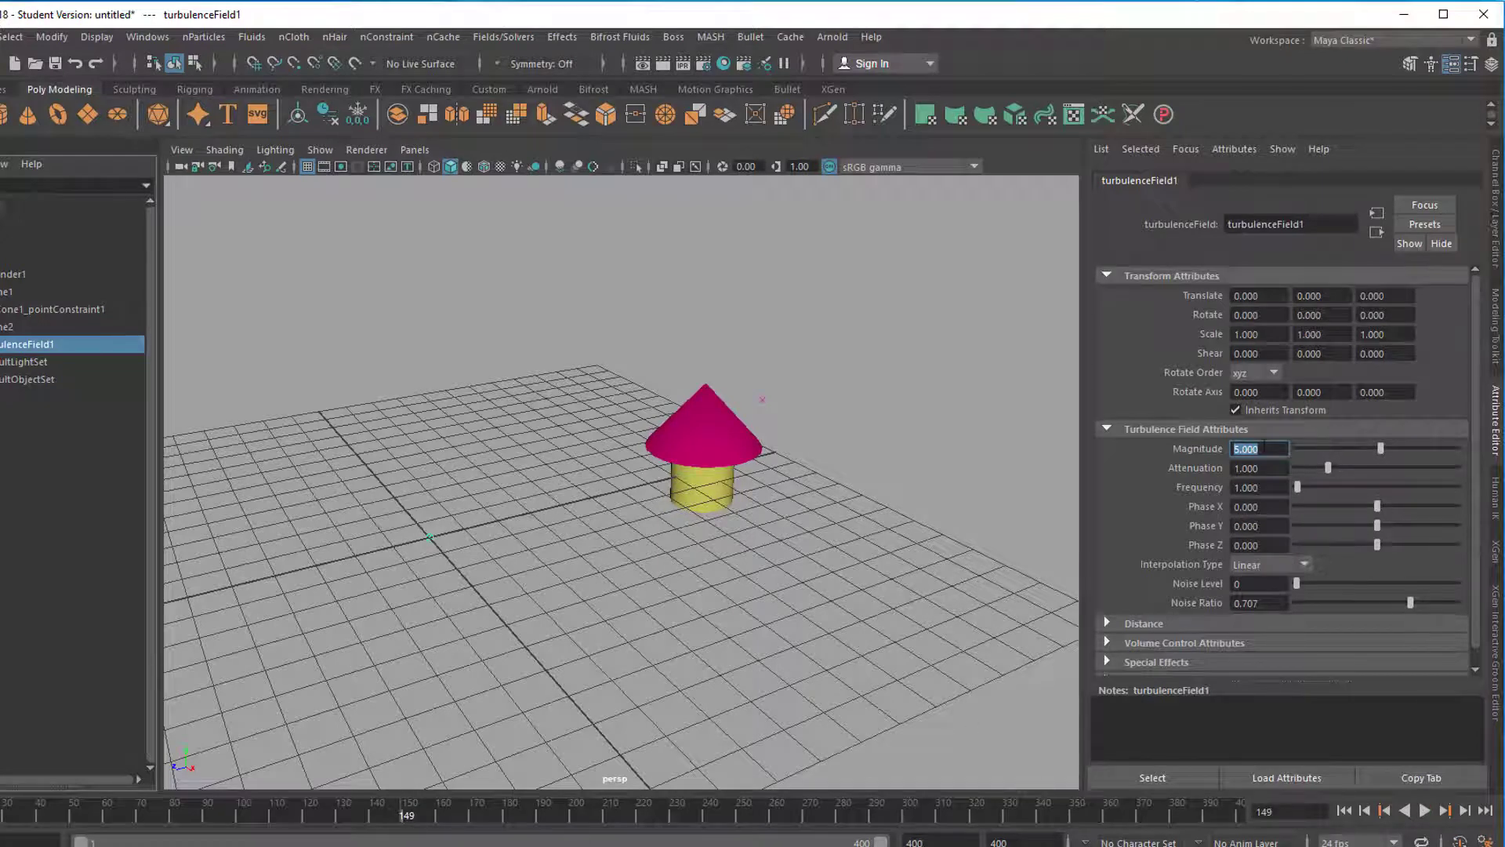
{"action": "key", "text": "Return"}
{"action": "type", "text": "0"}
{"action": "key", "text": "Tab"}
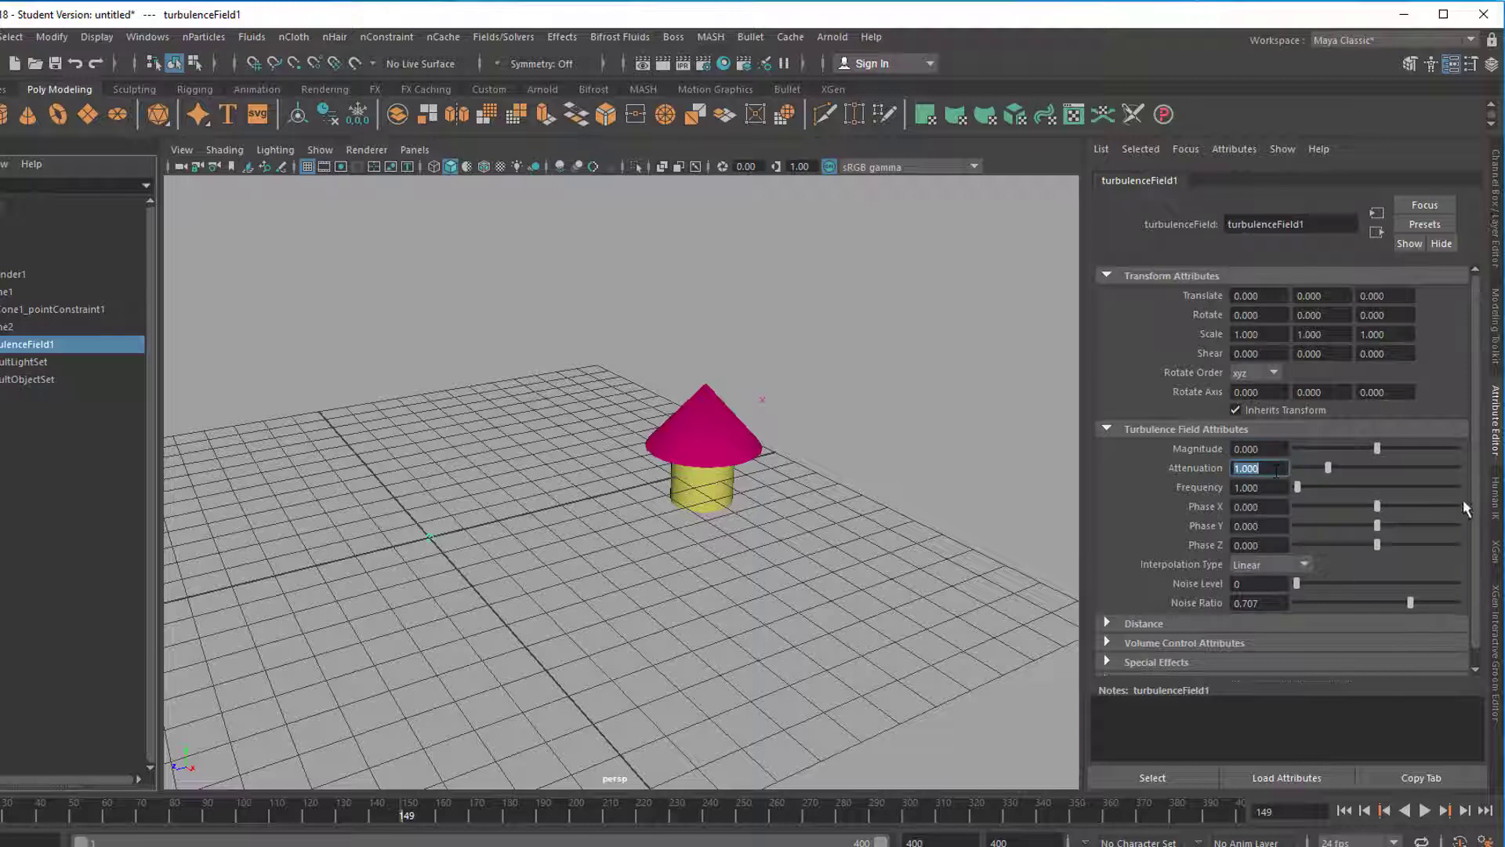
{"action": "right_click", "coordinate": [1212, 444]}
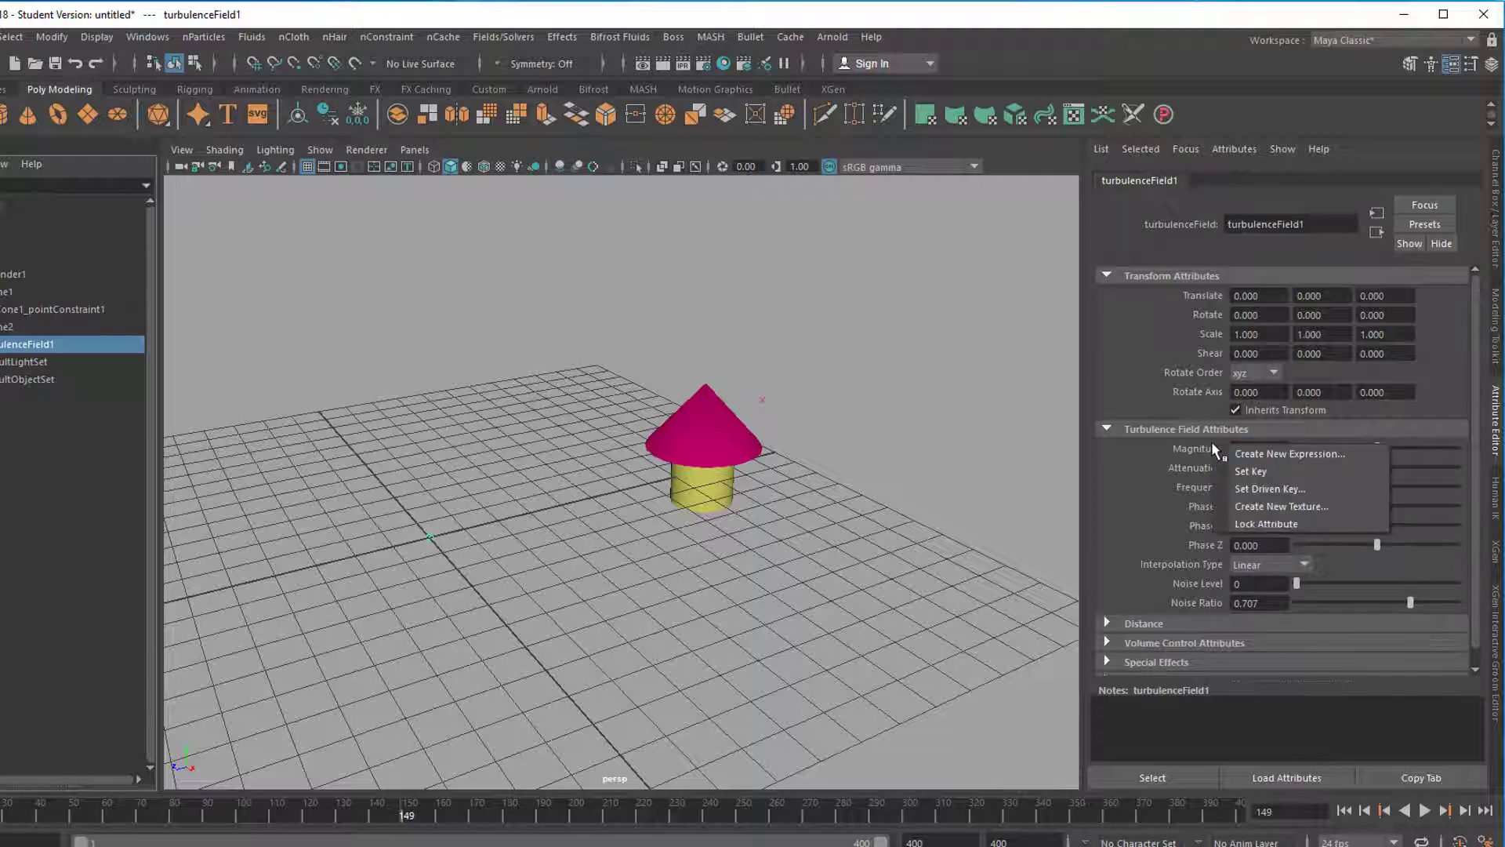
{"action": "left_click", "coordinate": [1254, 468]}
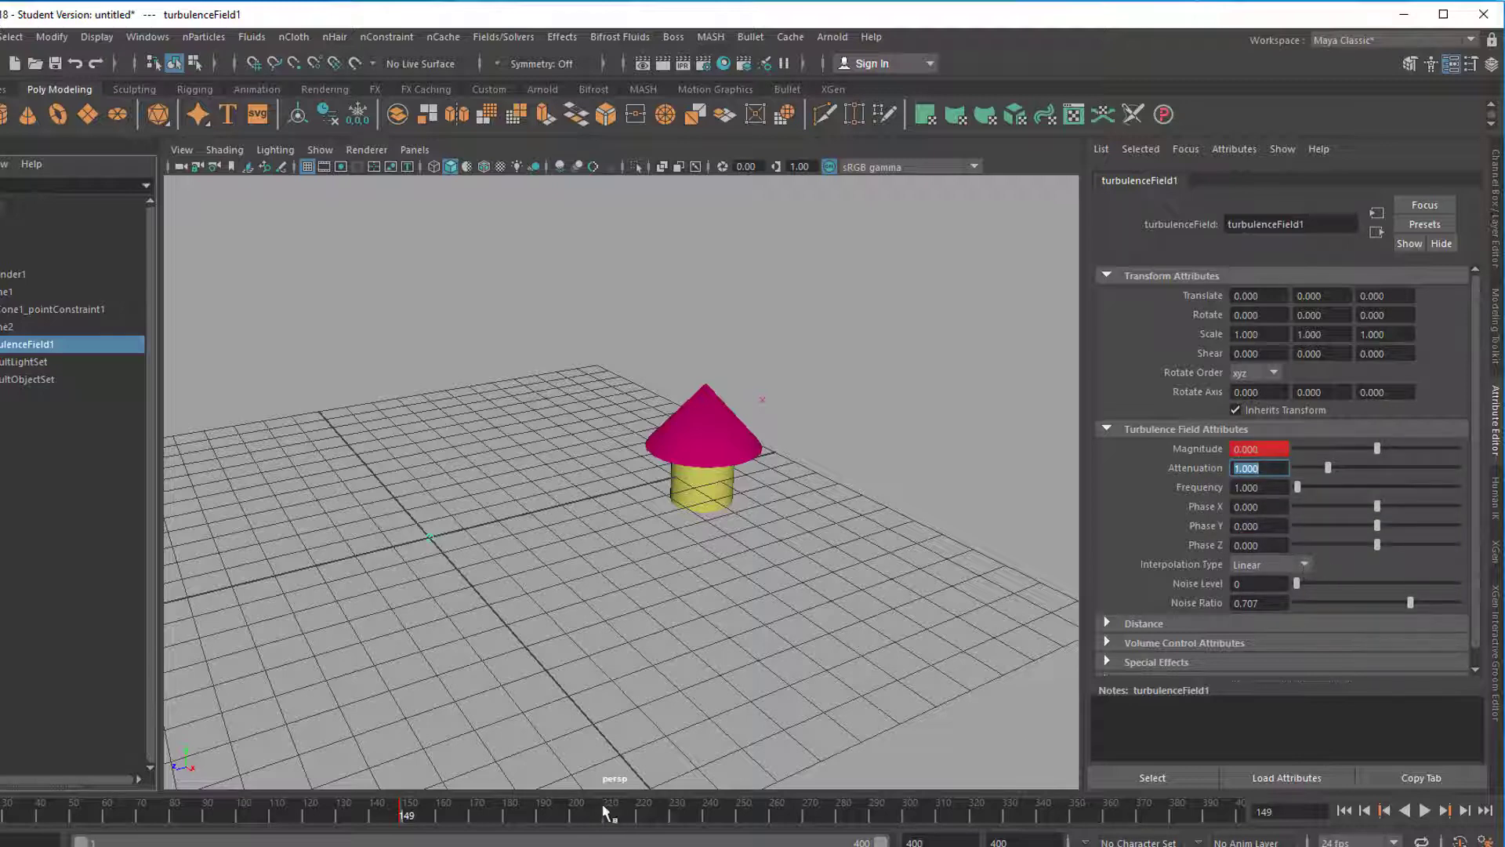
Step: Key Magnitude at 30 on frame 150, then rewind to frame 1
{"action": "left_click", "coordinate": [1445, 810]}
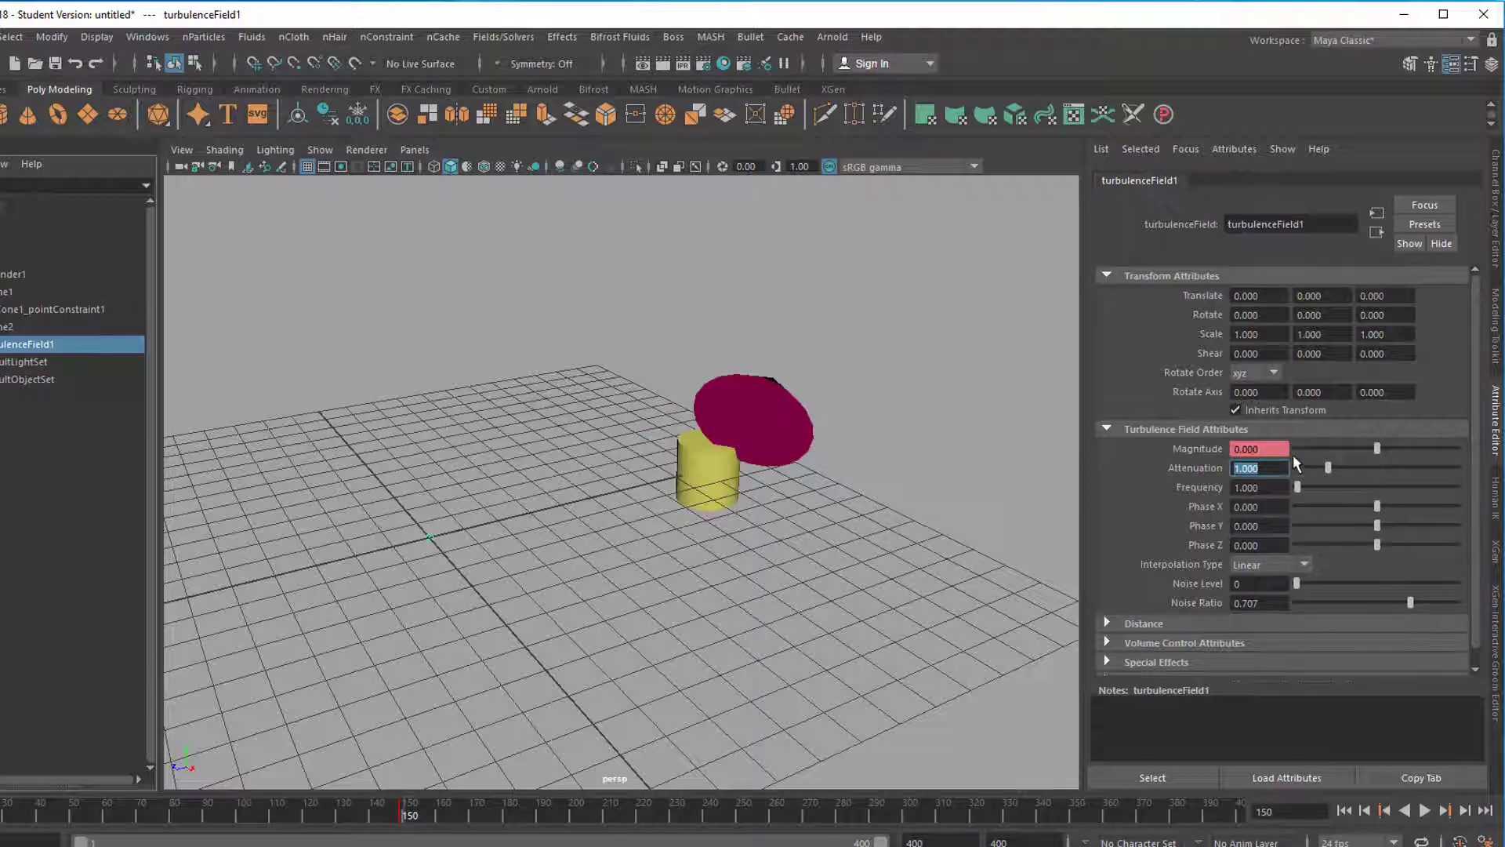
{"action": "double_click", "coordinate": [1268, 447]}
{"action": "type", "text": "30"}
{"action": "key", "text": "Tab"}
{"action": "right_click", "coordinate": [1190, 447]}
{"action": "left_click", "coordinate": [1234, 477]}
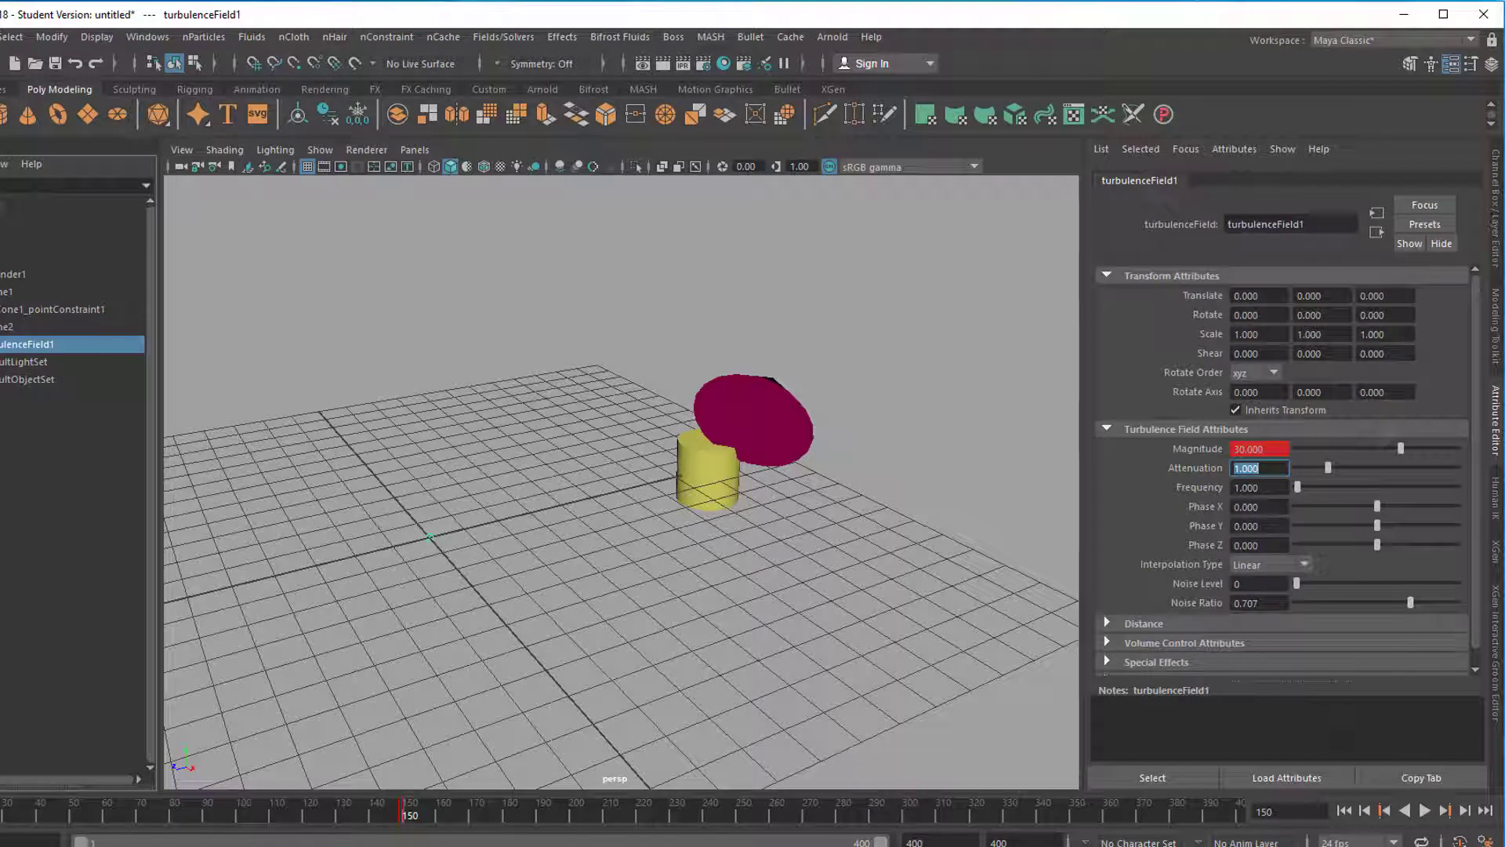
{"action": "left_click", "coordinate": [1344, 811]}
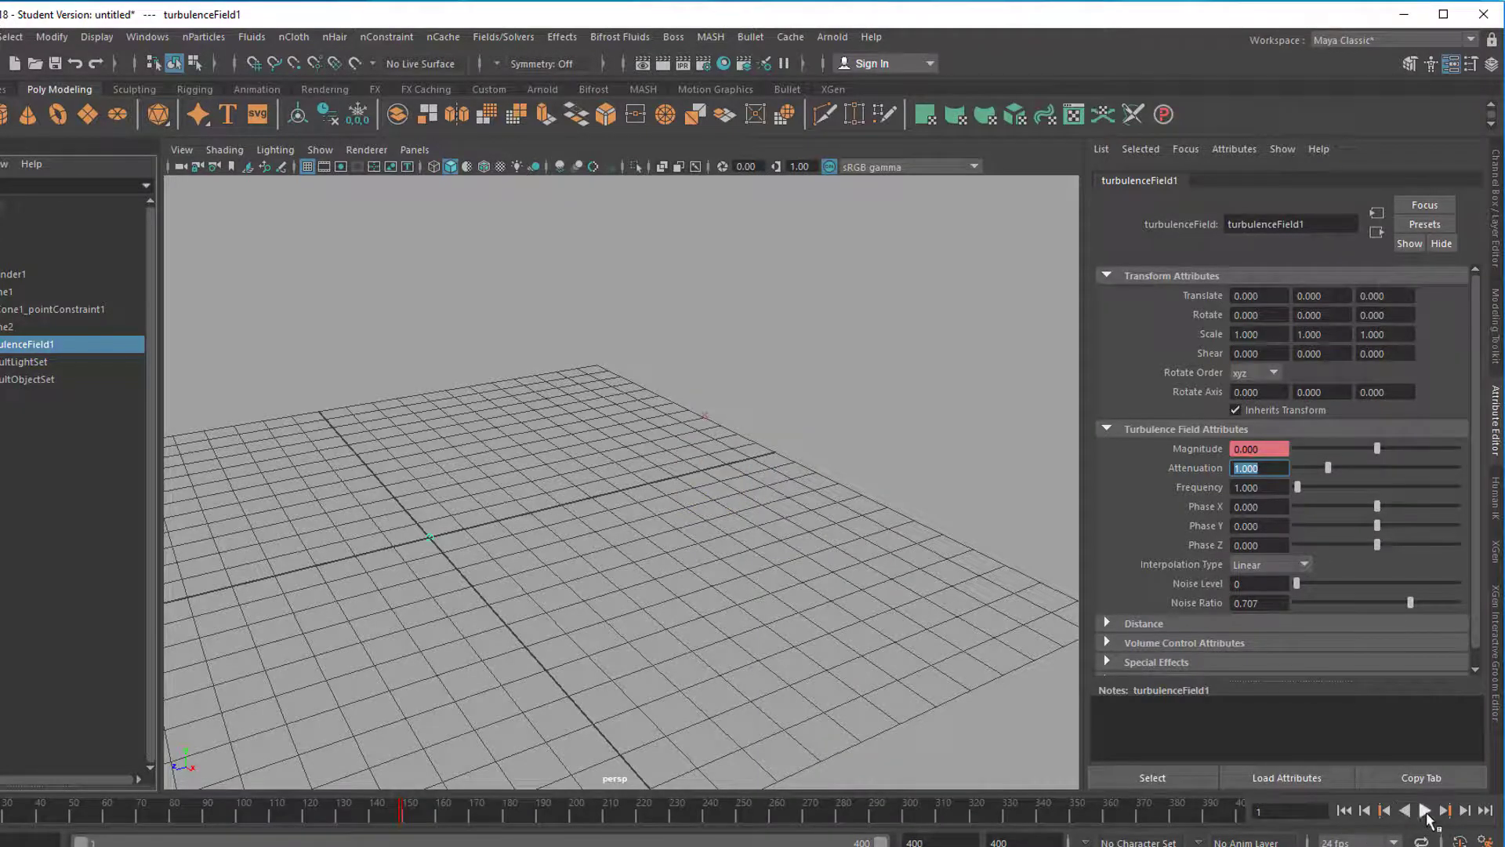
Step: Key turbulenceField1's Magnitude at 200 on frame 162, then rewind and play back to check
{"action": "left_click", "coordinate": [1426, 814]}
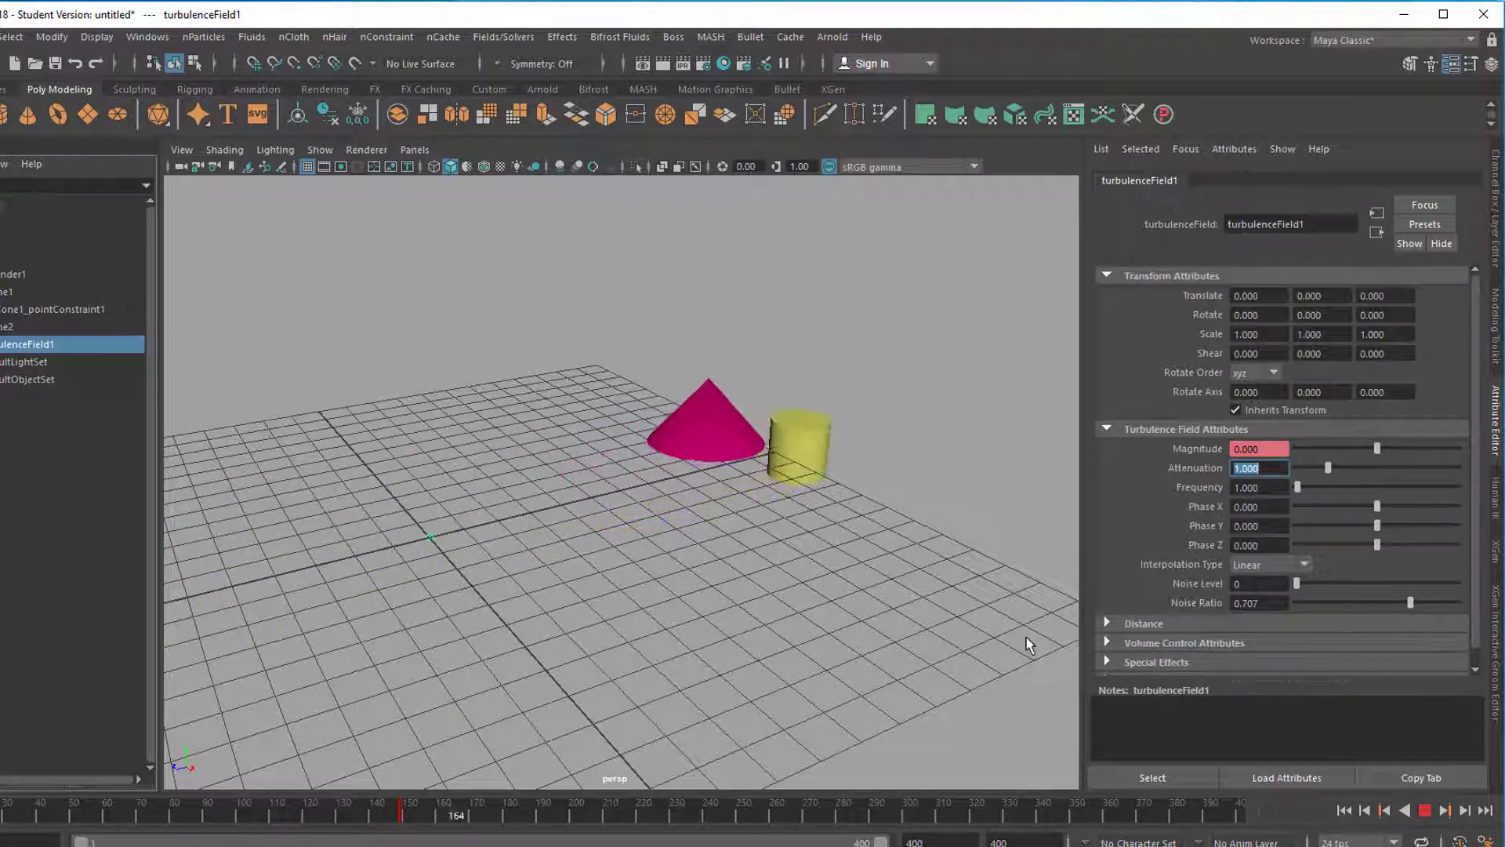
{"action": "key", "text": "Escape"}
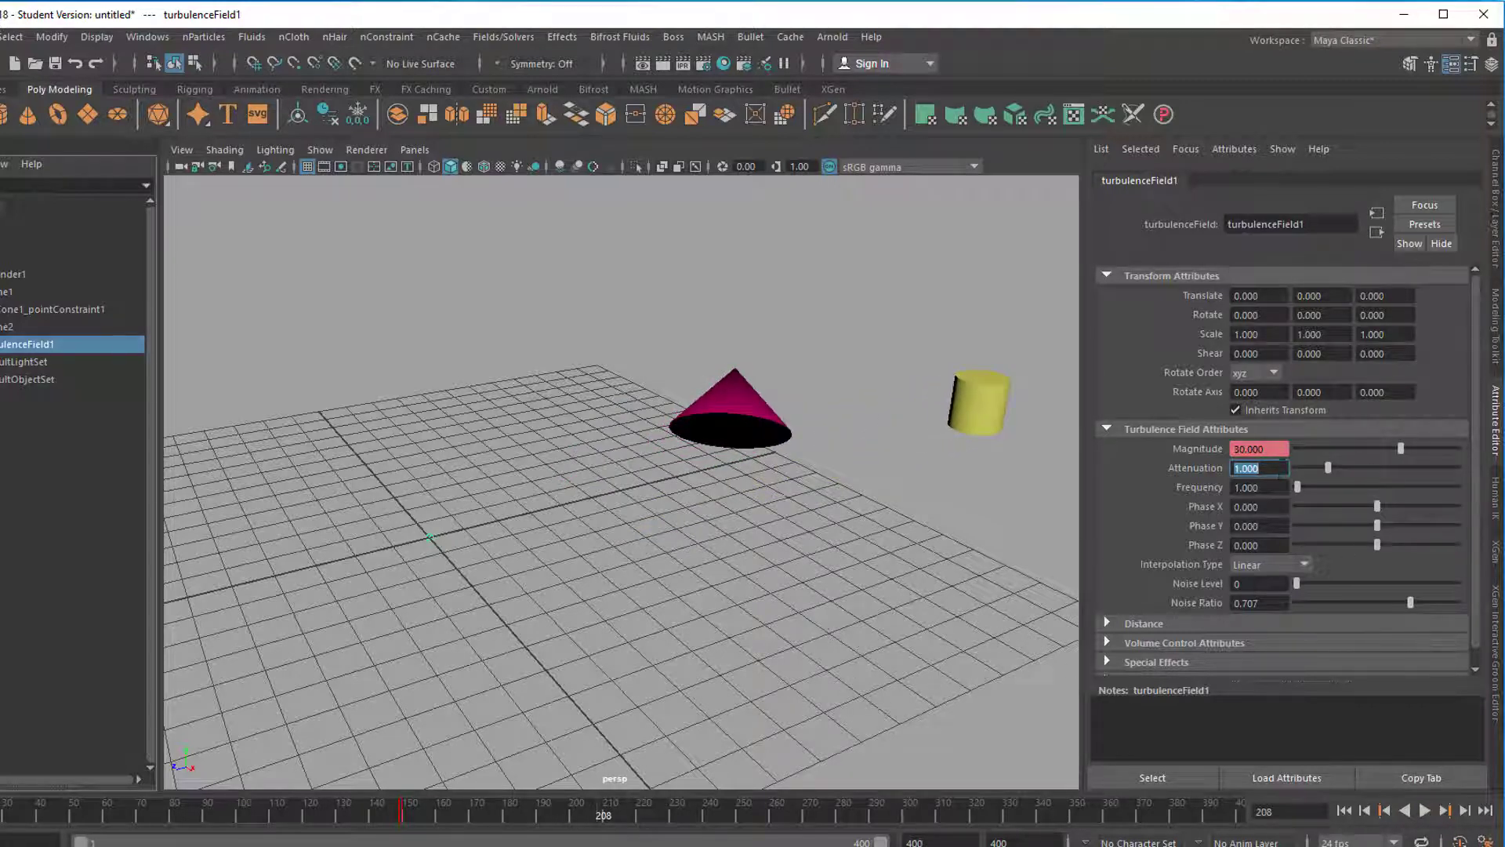
{"action": "left_click_drag", "start_coordinate": [481, 810], "coordinate": [450, 815]}
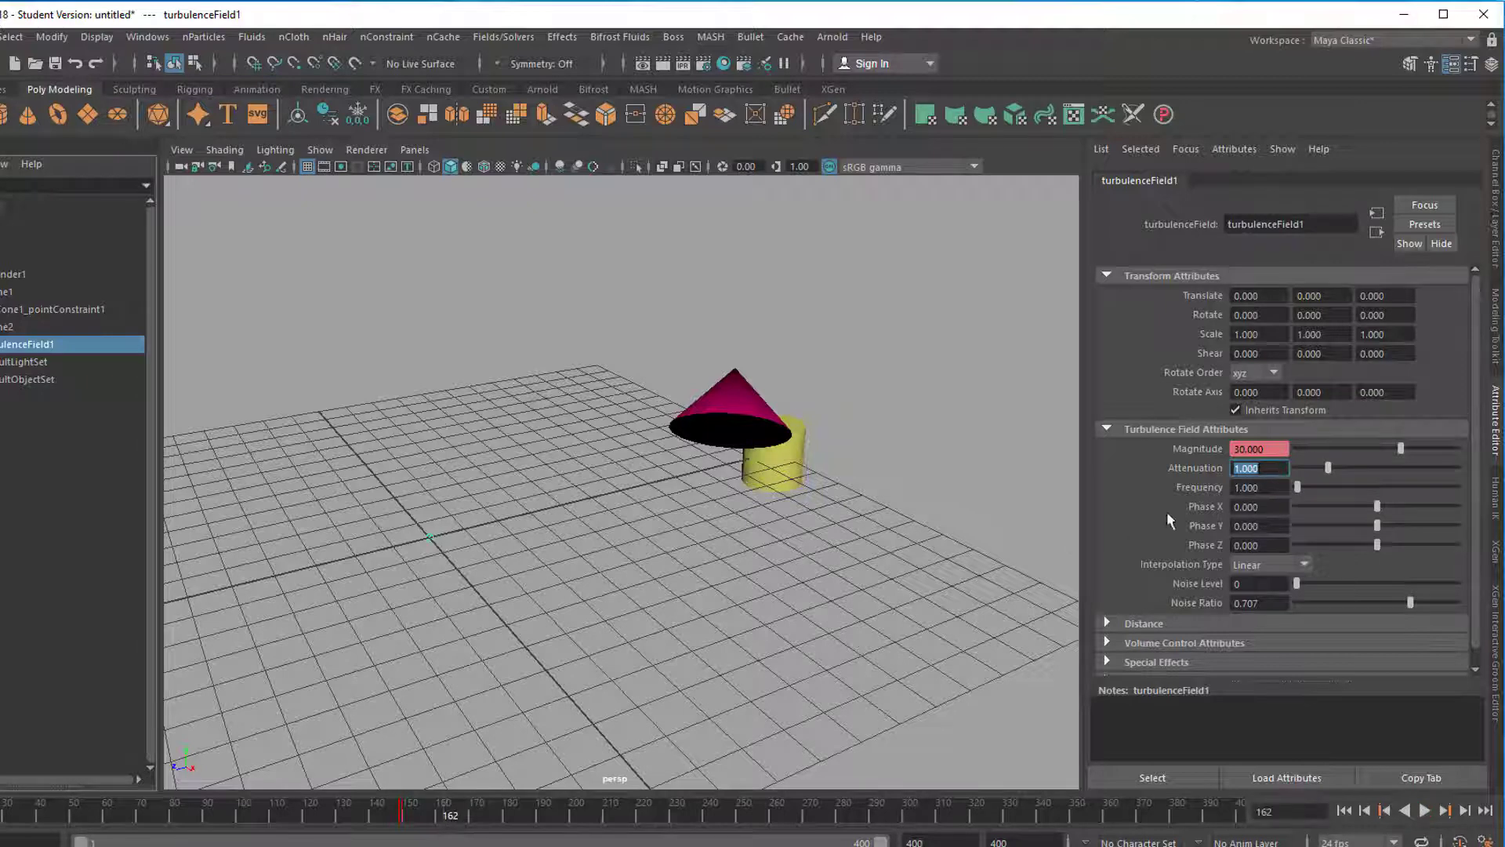
{"action": "left_click", "coordinate": [1275, 447]}
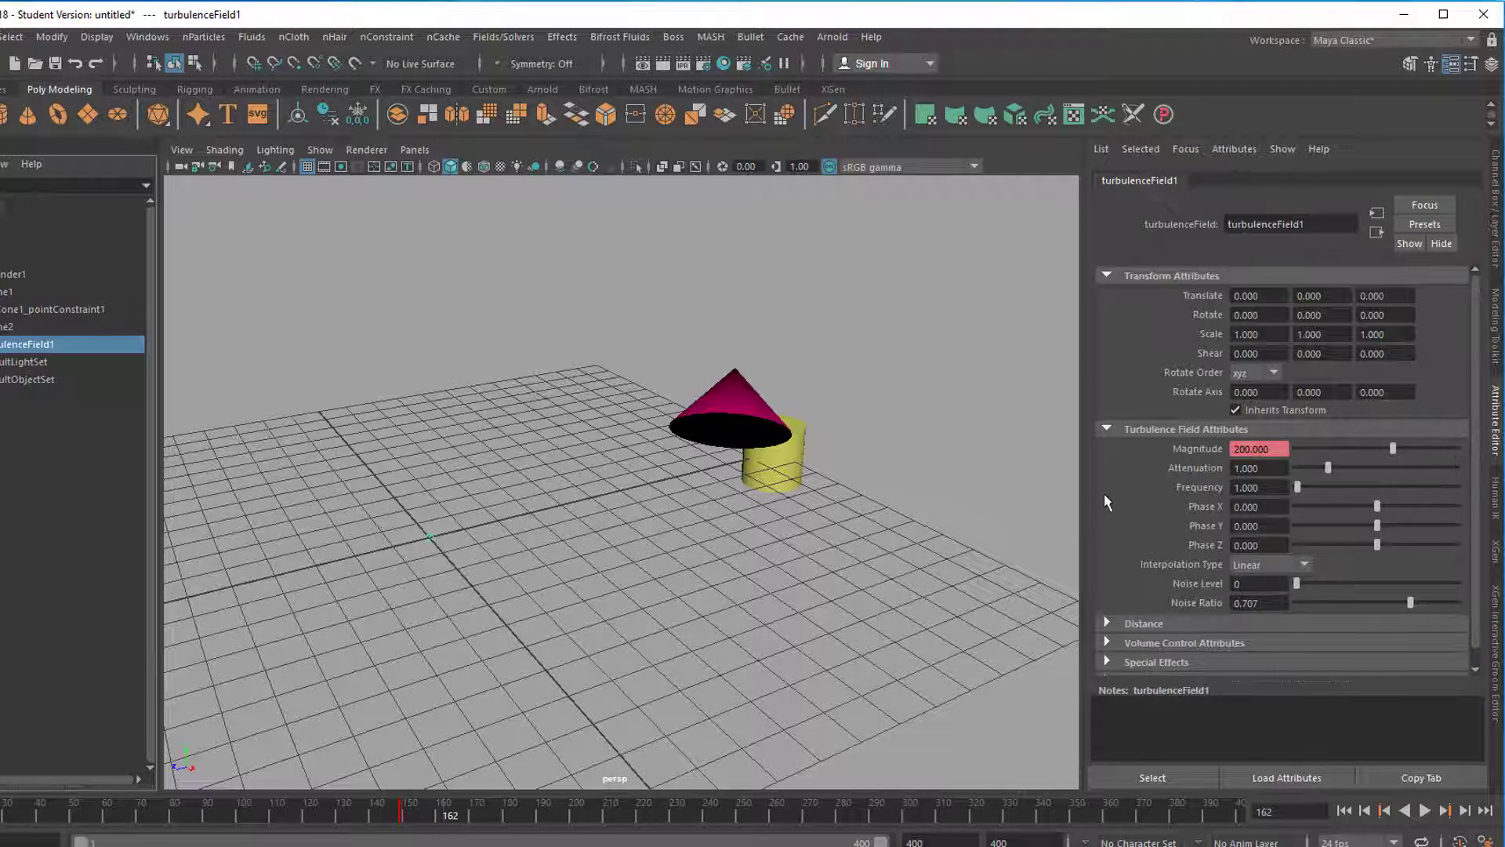
{"action": "right_click", "coordinate": [1211, 461]}
{"action": "left_click", "coordinate": [1254, 475]}
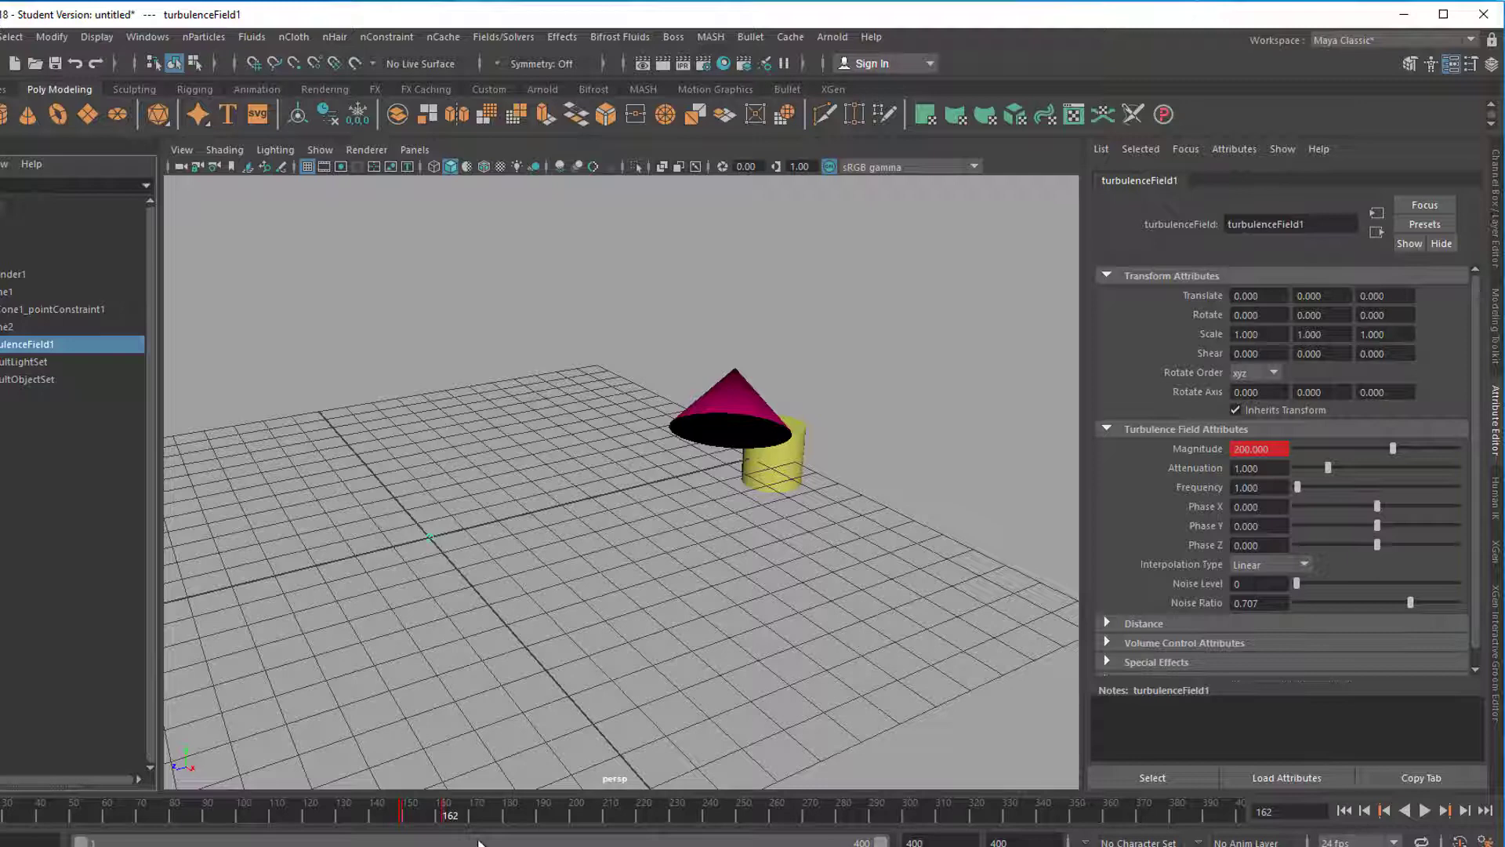
{"action": "left_click", "coordinate": [1365, 811]}
{"action": "left_click", "coordinate": [1425, 810]}
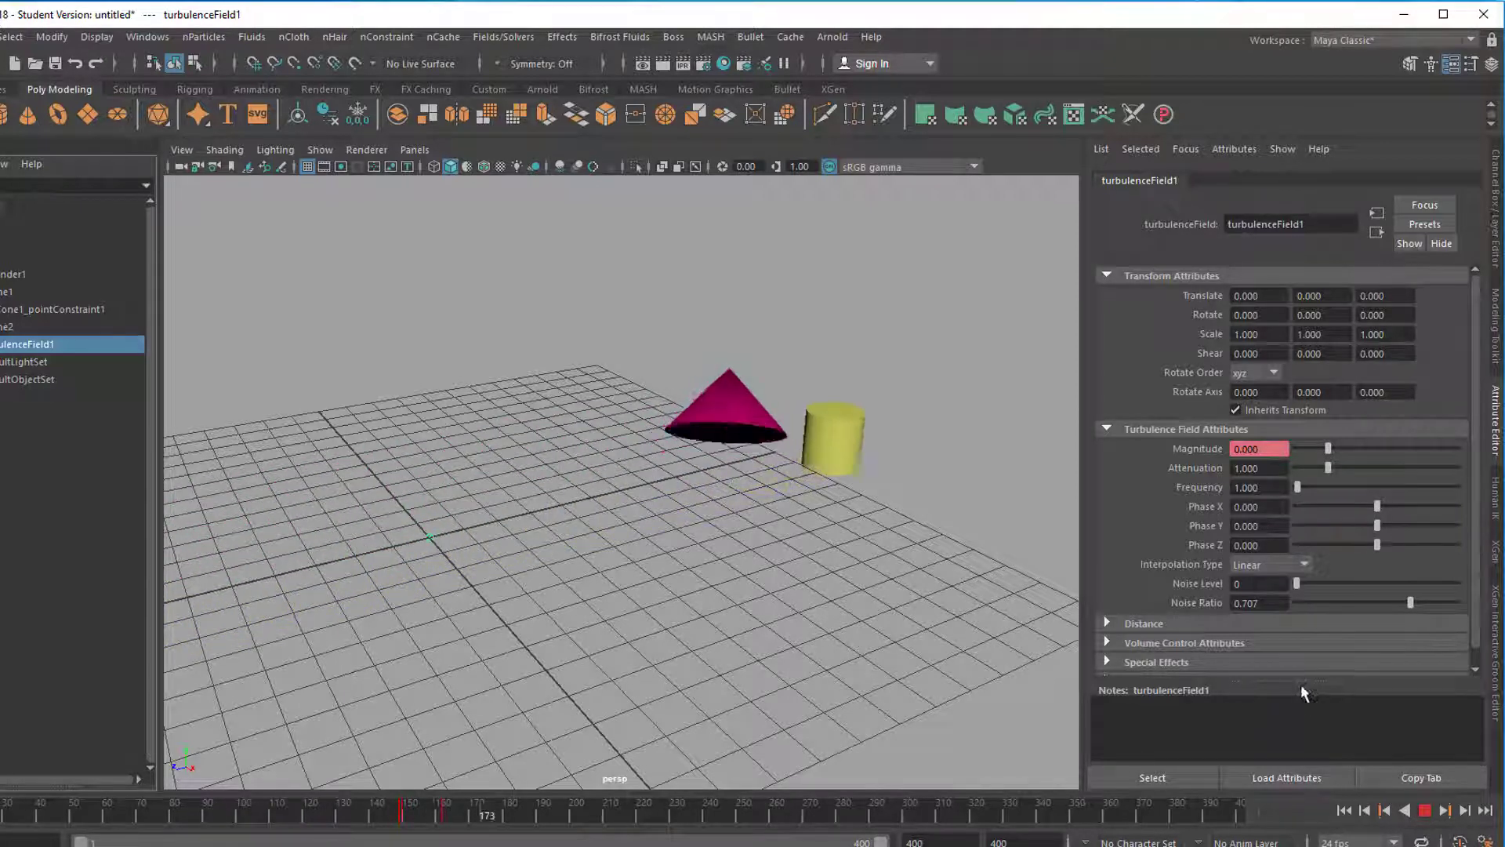
{"action": "key", "text": "Escape"}
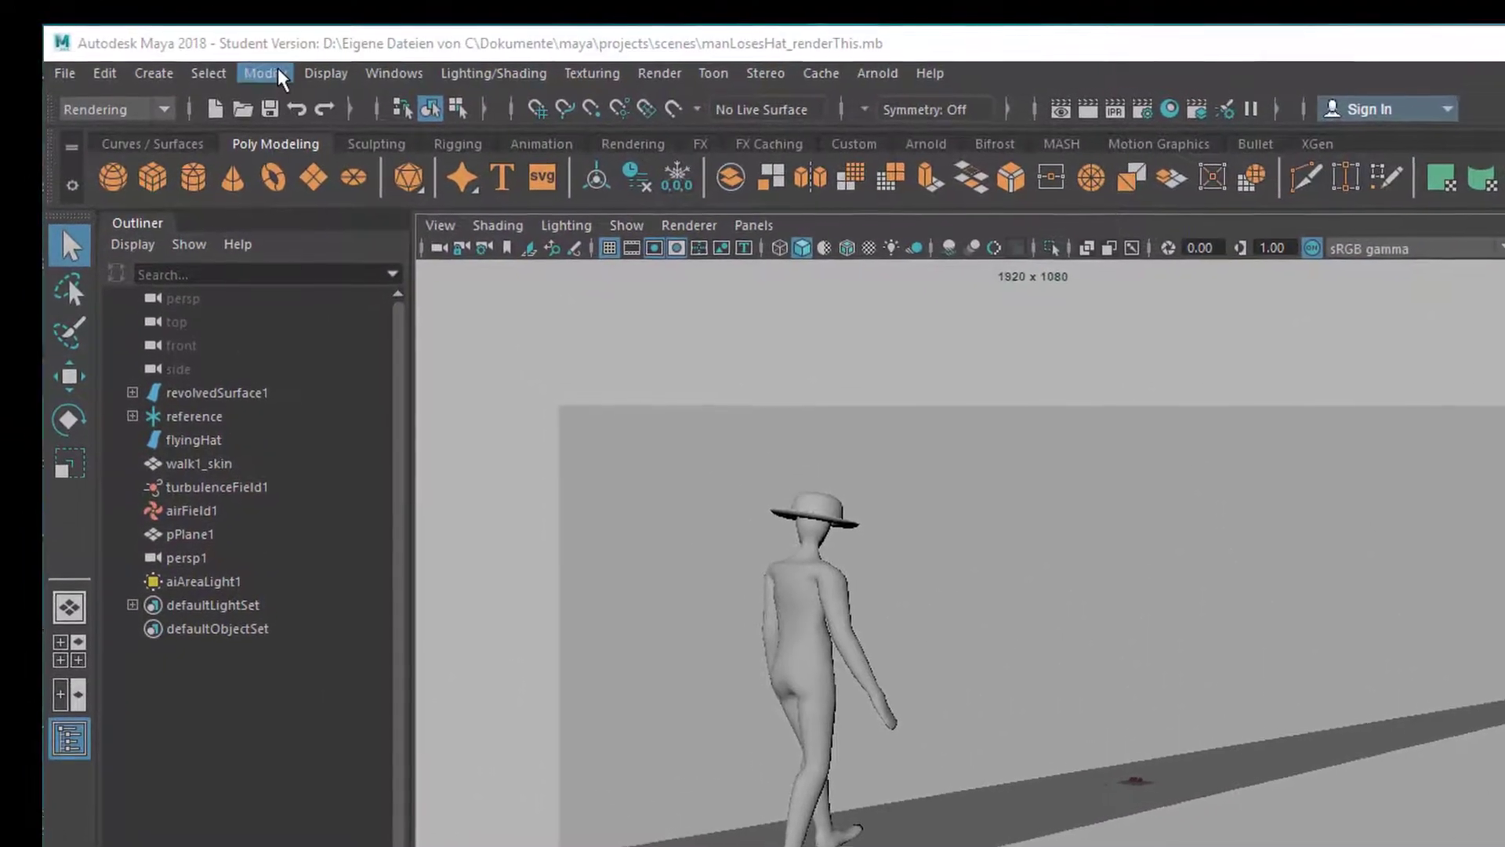
{"action": "left_click", "coordinate": [393, 73]}
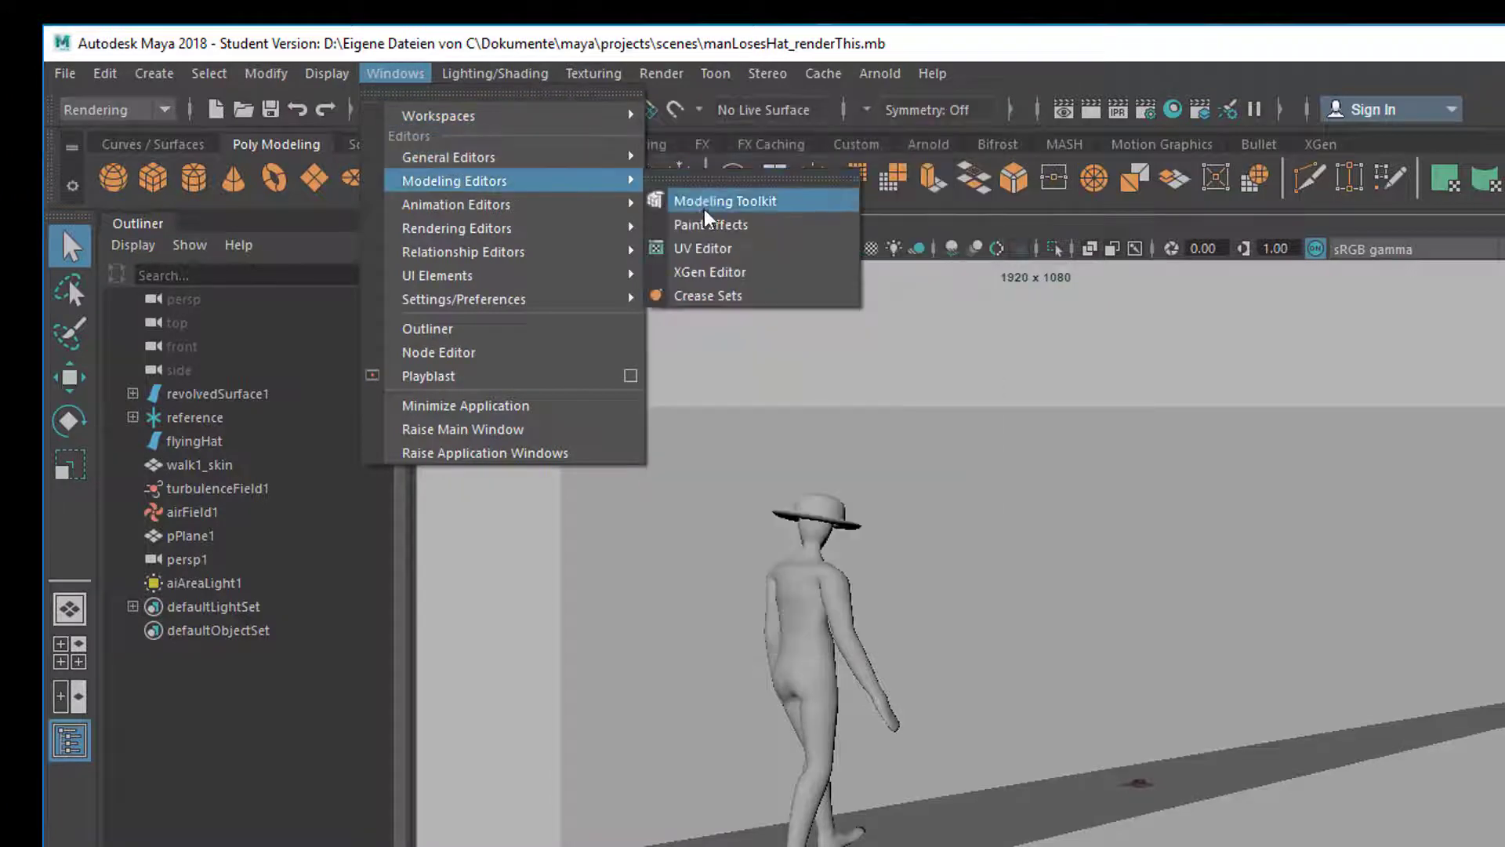
{"action": "mouse_move", "coordinate": [638, 158]}
{"action": "left_click", "coordinate": [724, 225]}
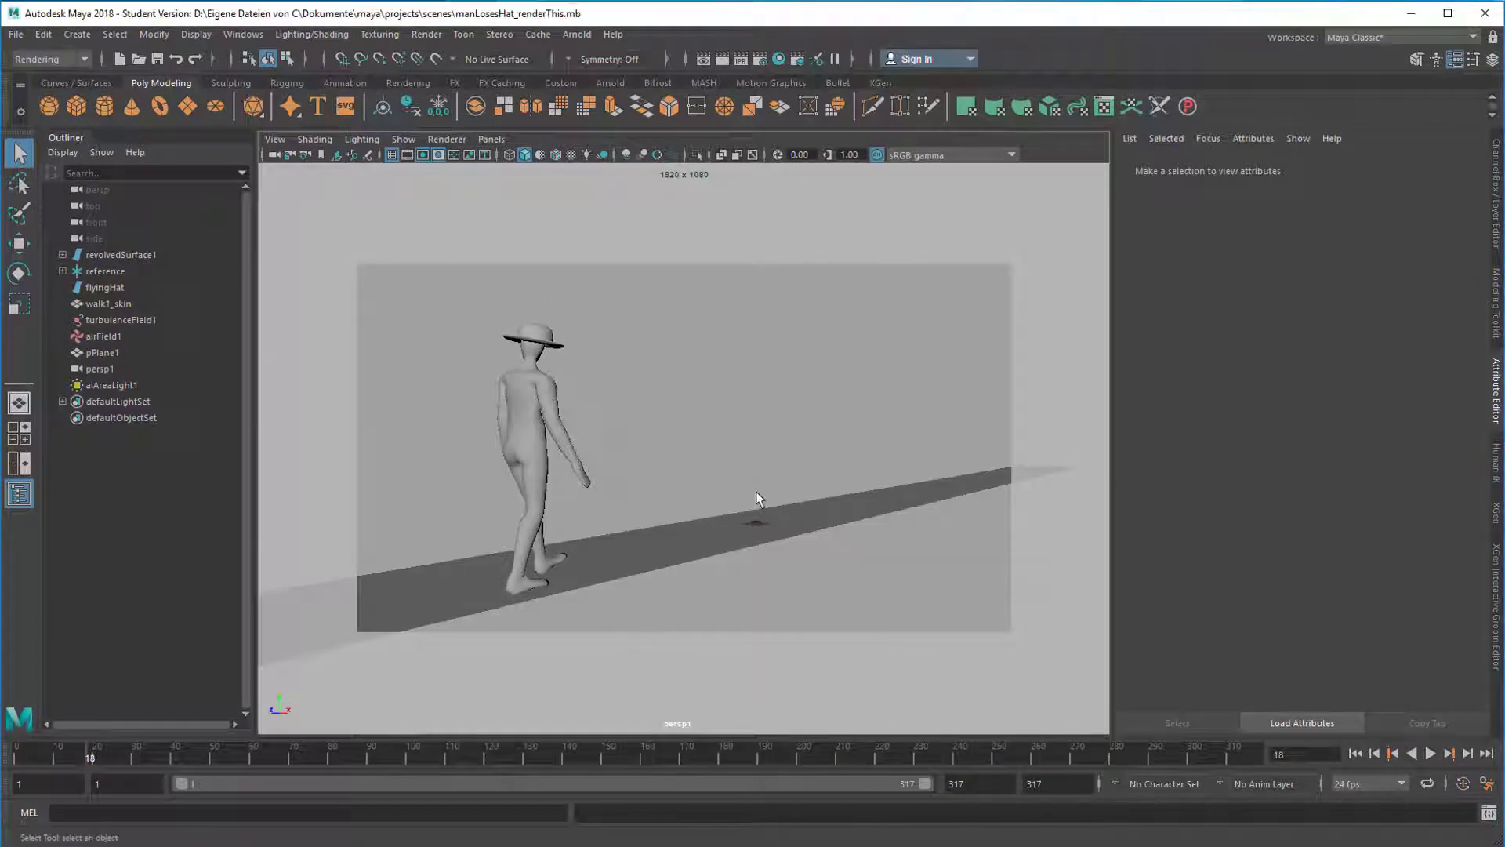
Step: Maximize the front viewport and switch to the Curves/Surfaces shelf
{"action": "key", "text": "space"}
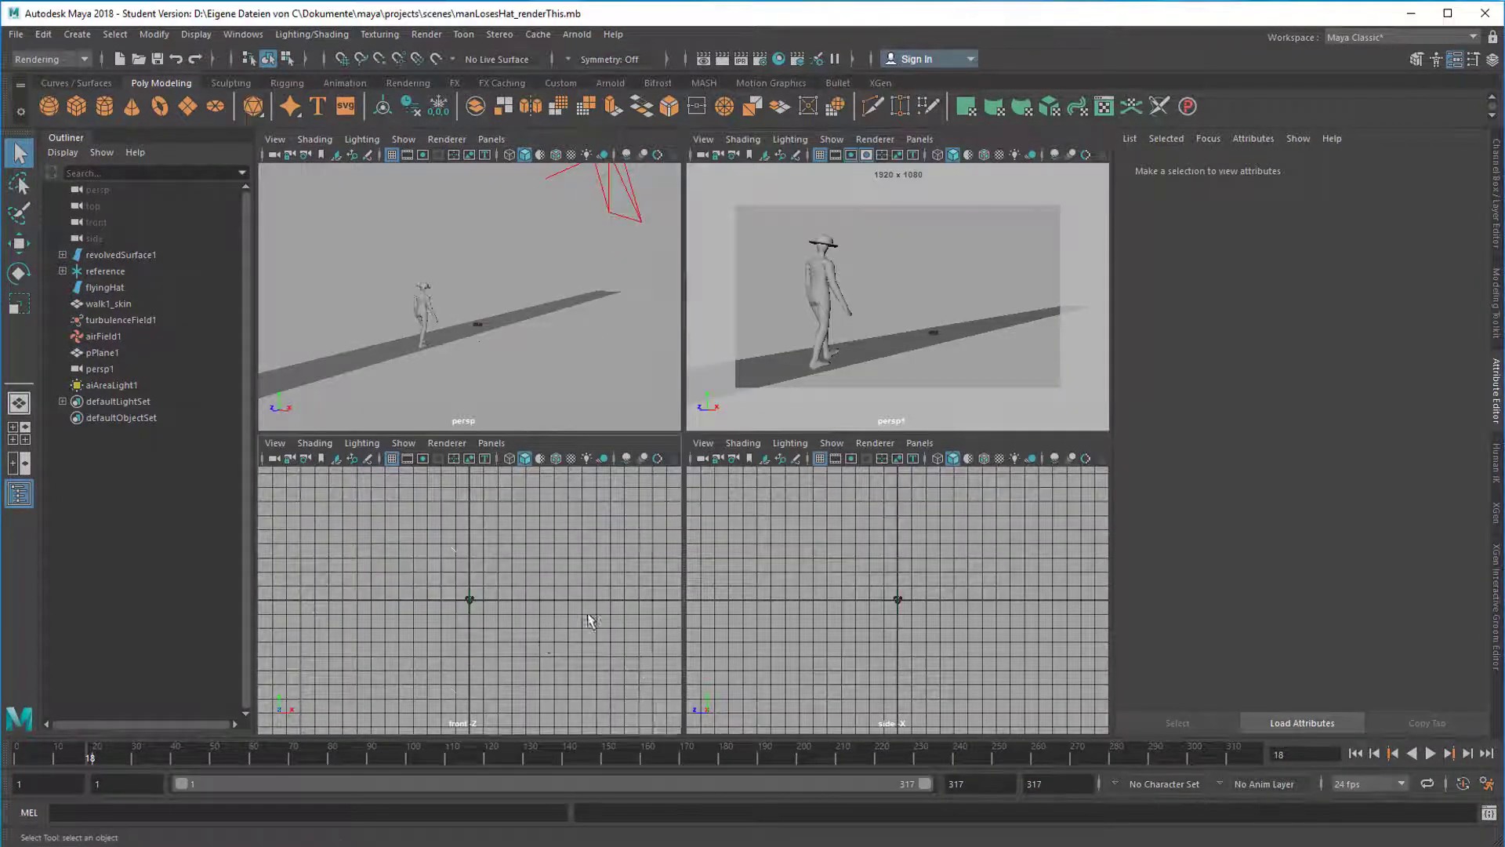
{"action": "key", "text": "space"}
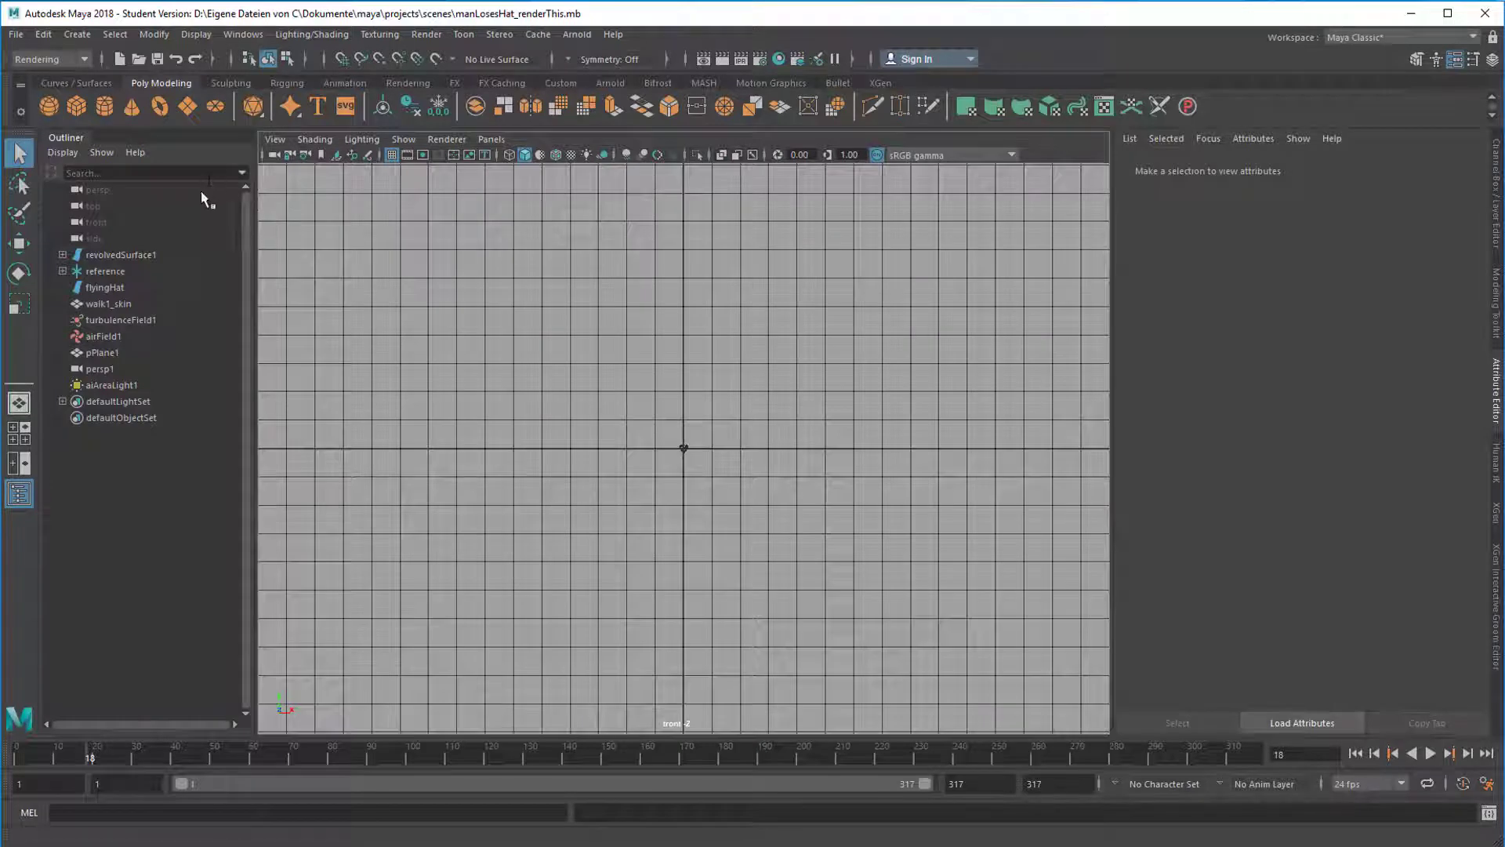
{"action": "left_click", "coordinate": [73, 83]}
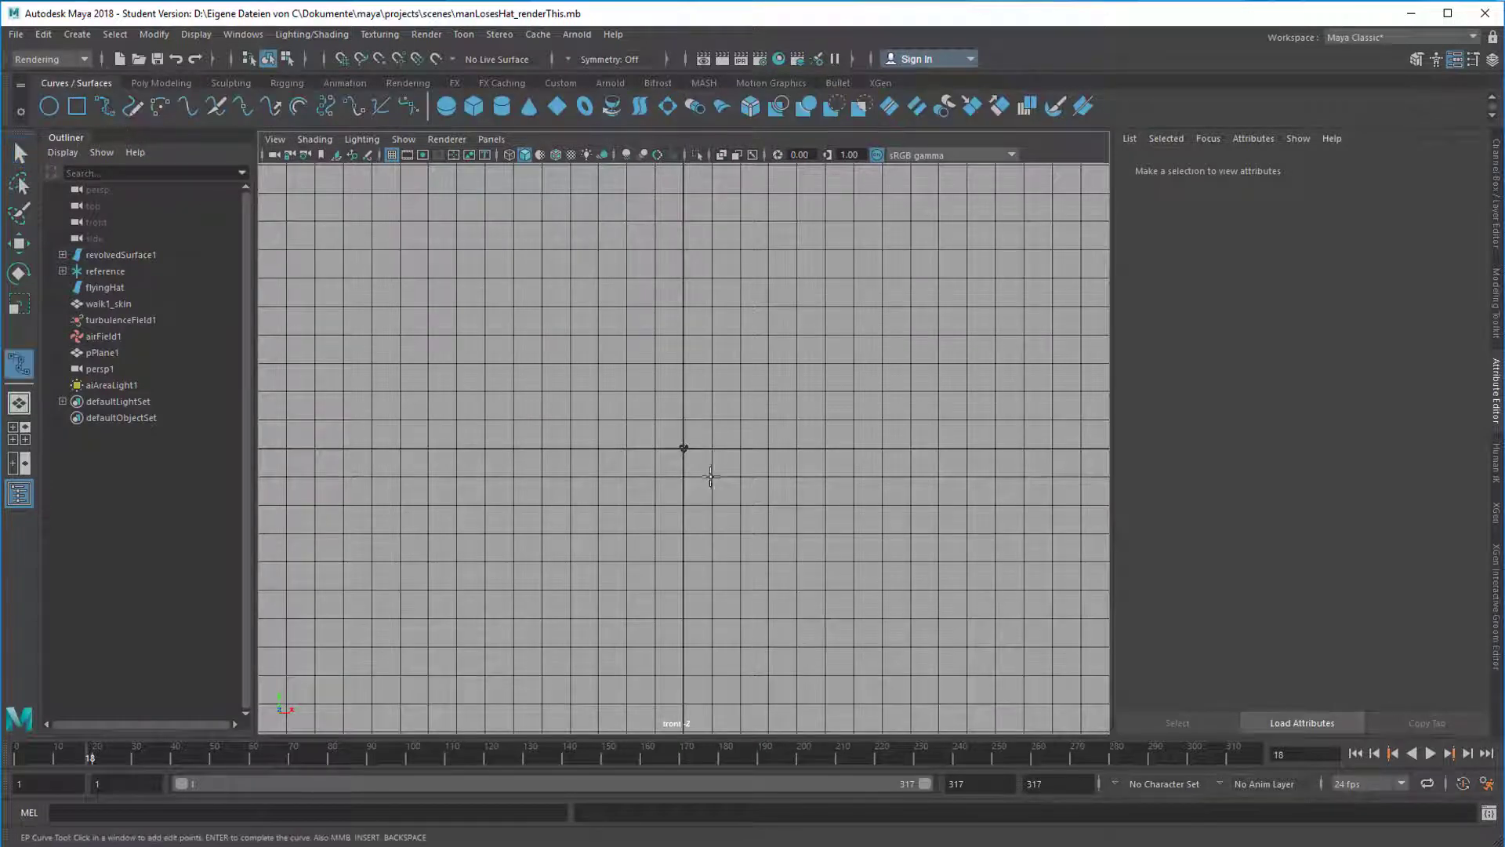
Step: Draw an EP curve hat profile from the centre axis through crown and brim
{"action": "left_click", "coordinate": [684, 312]}
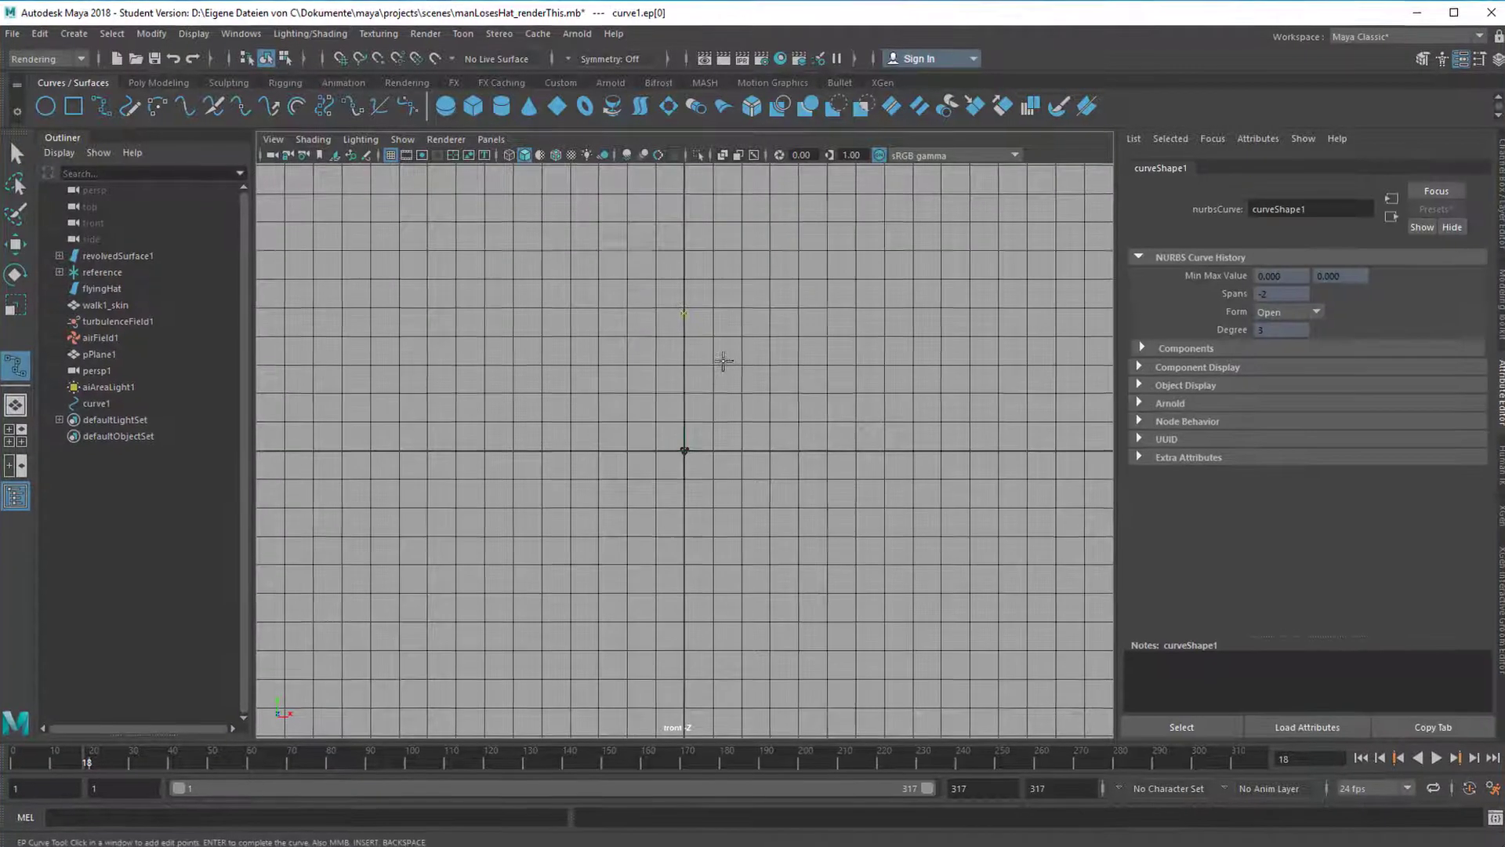
{"action": "left_click", "coordinate": [725, 360]}
{"action": "left_click", "coordinate": [729, 399]}
{"action": "left_click", "coordinate": [762, 416]}
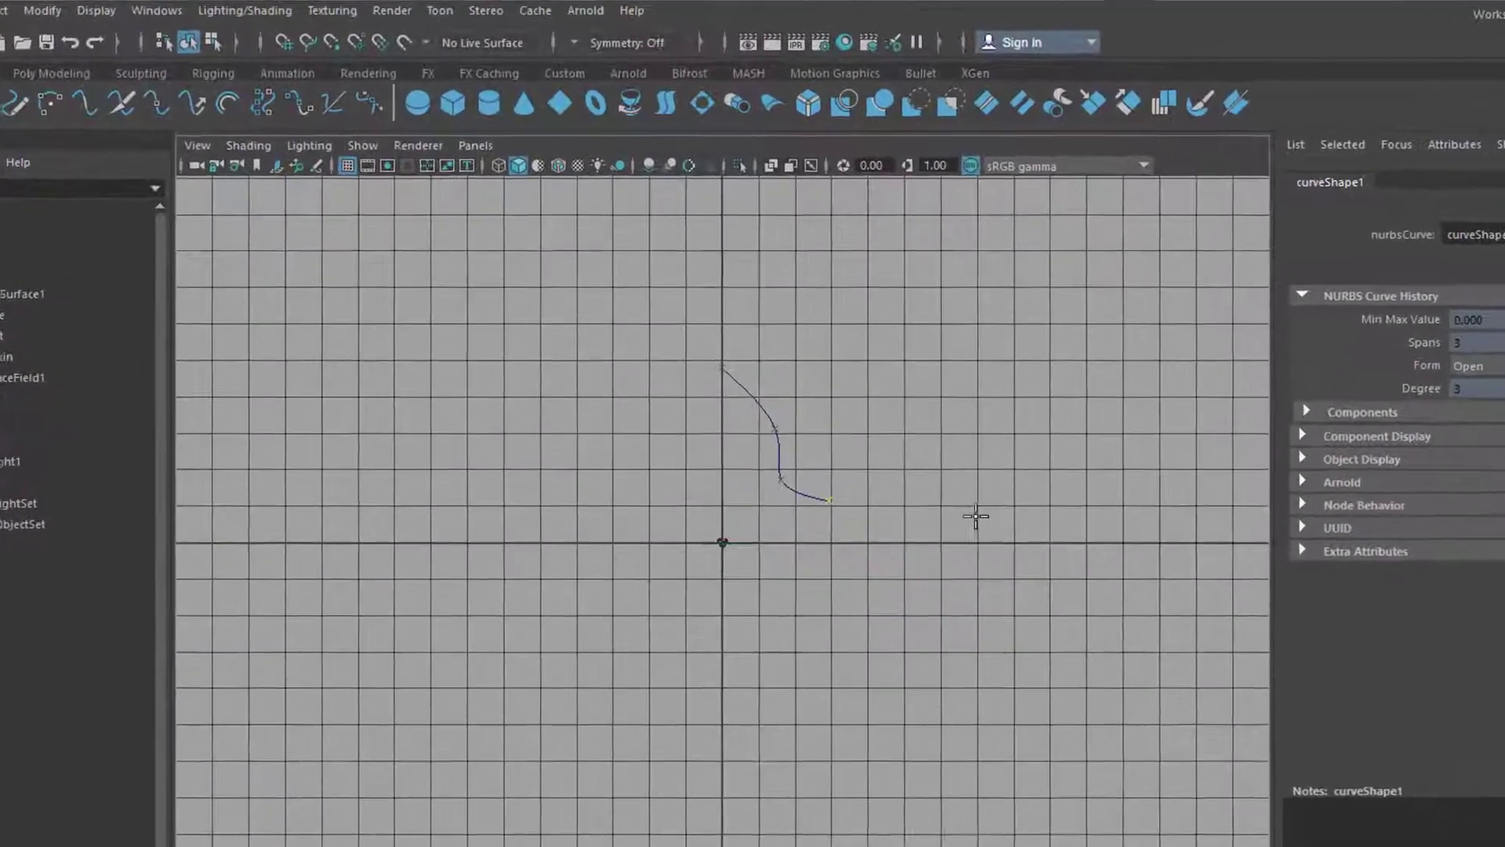
{"action": "left_click", "coordinate": [965, 478]}
{"action": "left_click", "coordinate": [1026, 474]}
{"action": "left_click", "coordinate": [1261, 606]}
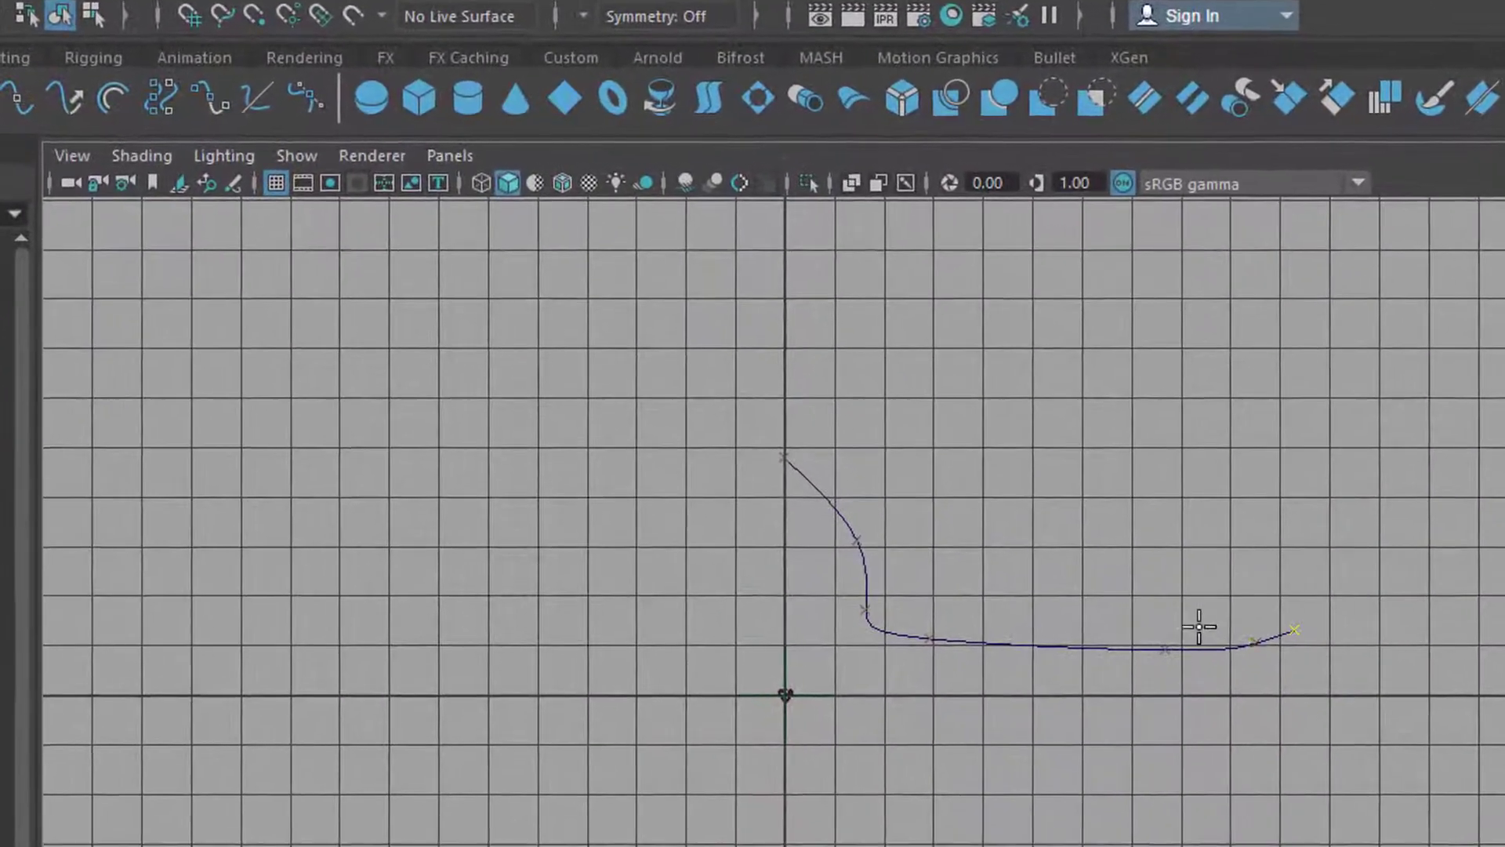
{"action": "left_click", "coordinate": [1168, 605]}
{"action": "left_click", "coordinate": [990, 593]}
{"action": "left_click", "coordinate": [923, 648]}
{"action": "left_click", "coordinate": [922, 569]}
{"action": "left_click", "coordinate": [888, 446]}
{"action": "left_click", "coordinate": [861, 430]}
{"action": "left_click", "coordinate": [843, 434]}
{"action": "left_click", "coordinate": [799, 433]}
{"action": "key", "text": "Return"}
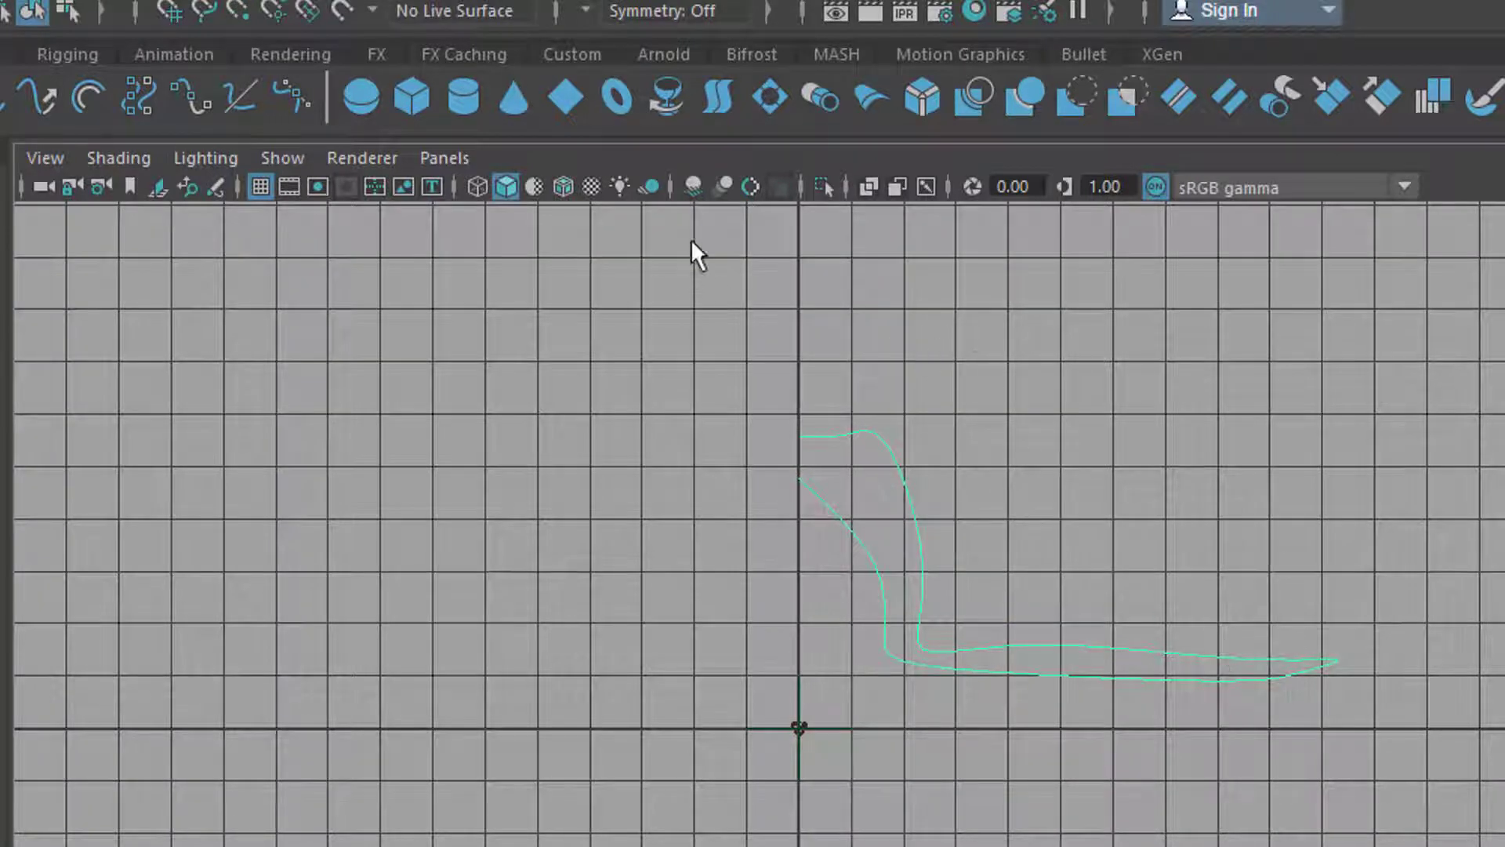
Step: Revolve the profile into a surface, undo the surface and curve, and return to four views
{"action": "left_click", "coordinate": [668, 95]}
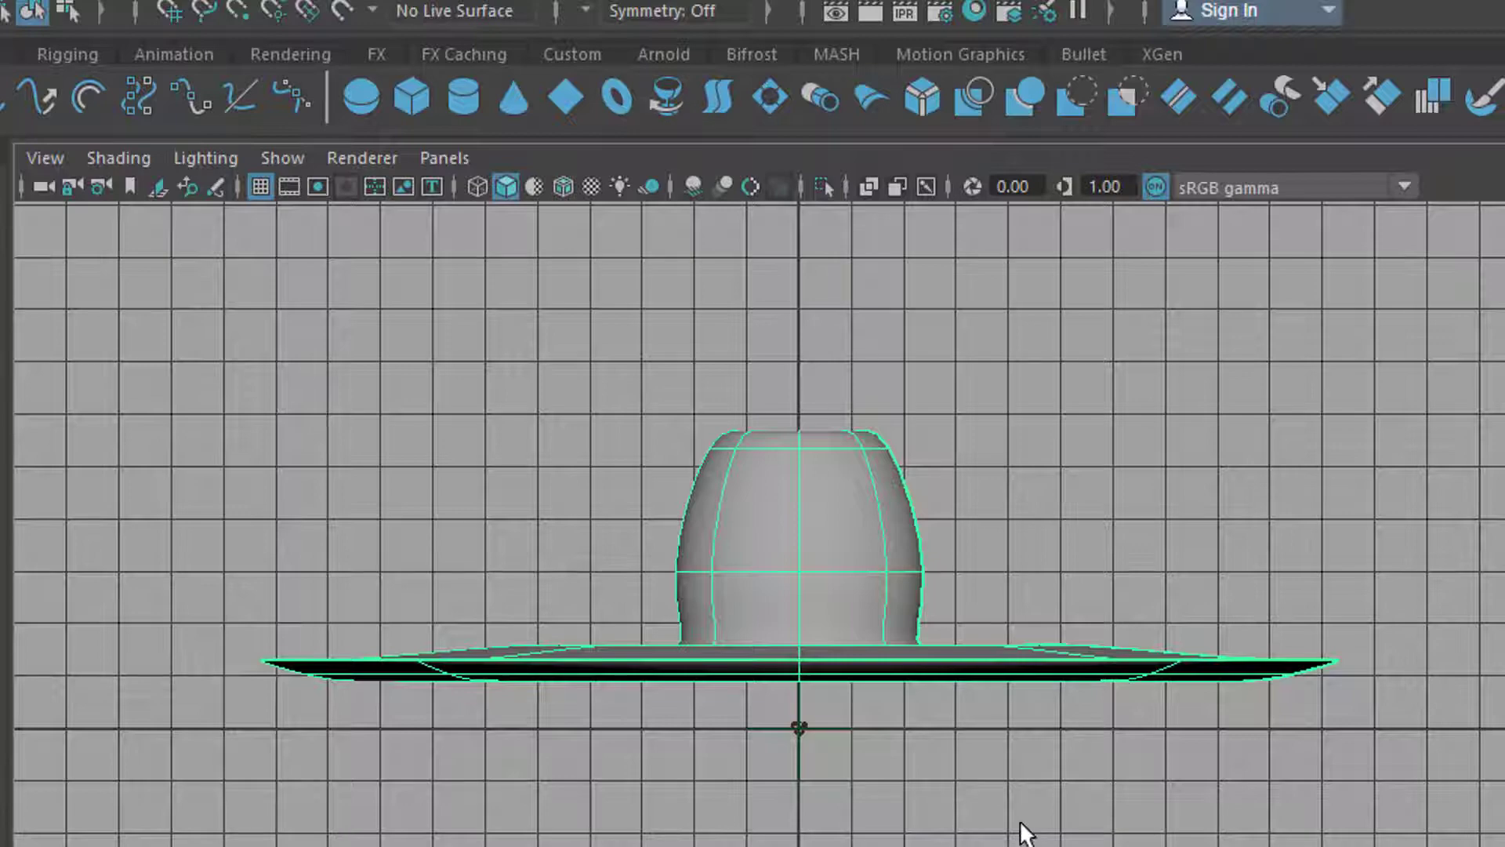
{"action": "key", "text": "ctrl+z"}
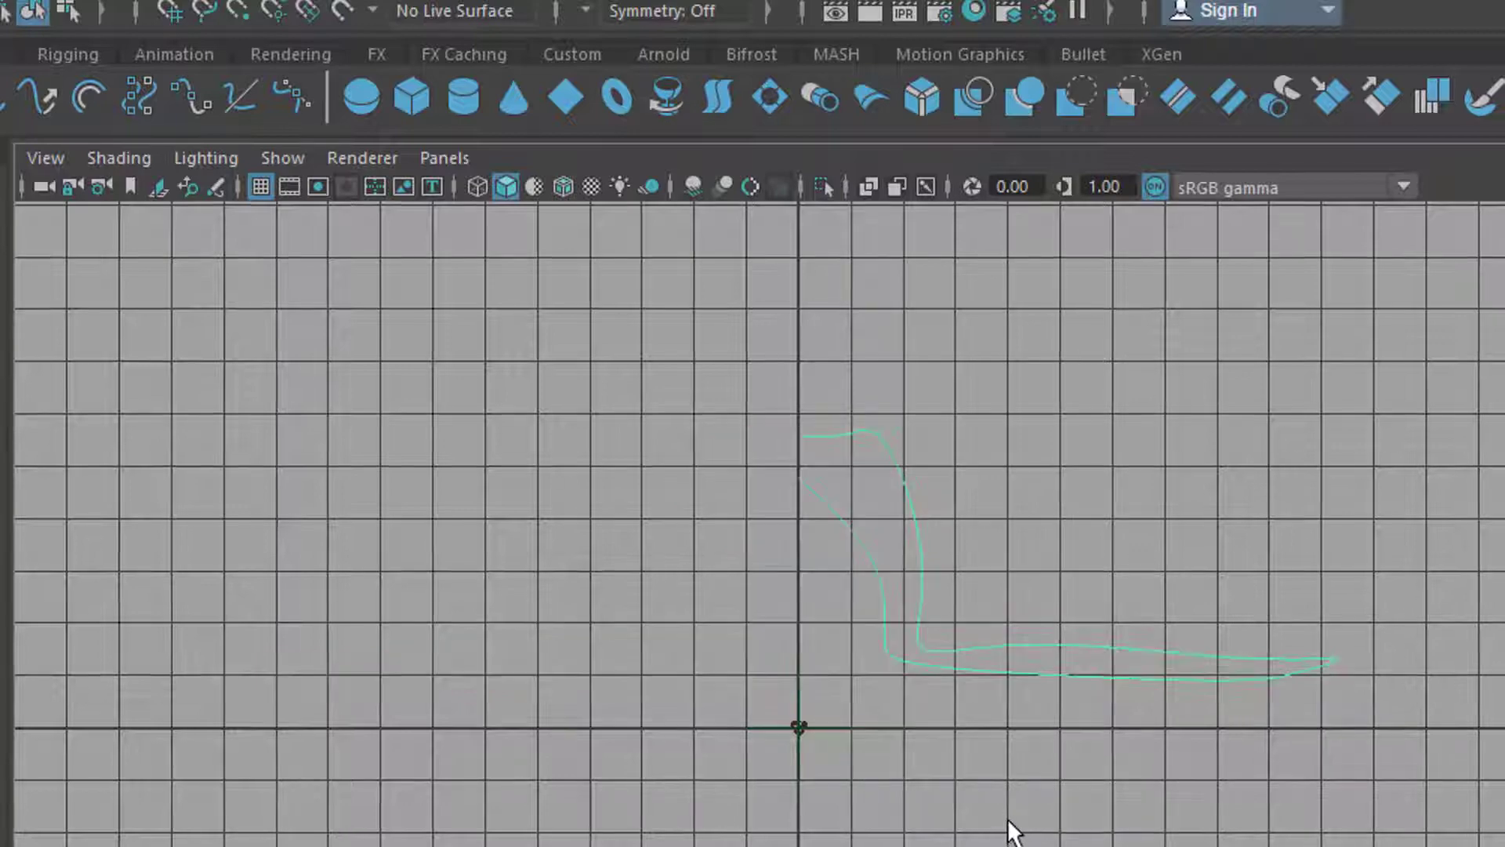
{"action": "key", "text": "Delete"}
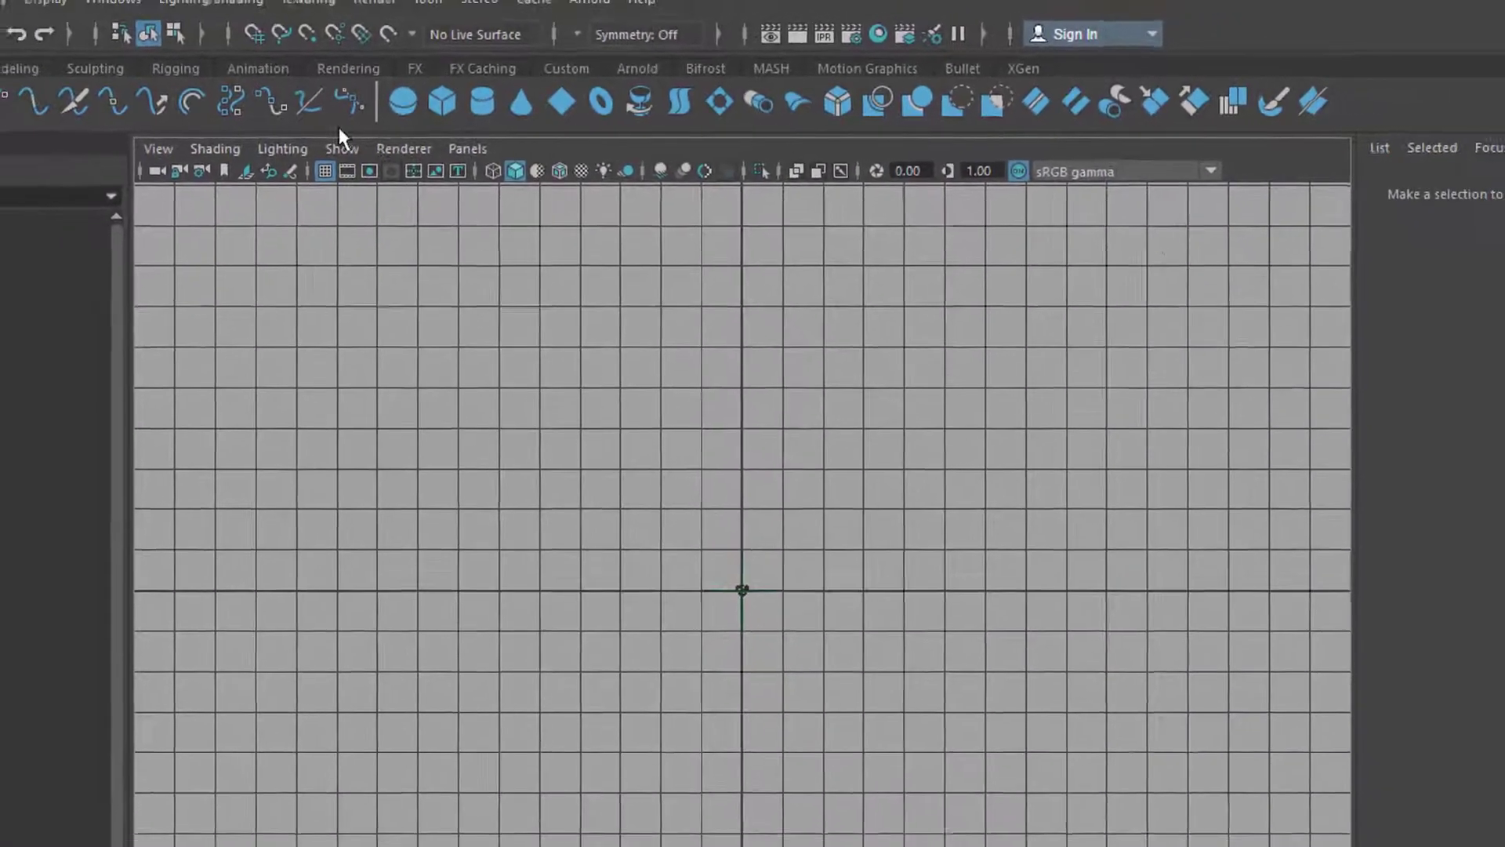
{"action": "key", "text": "space"}
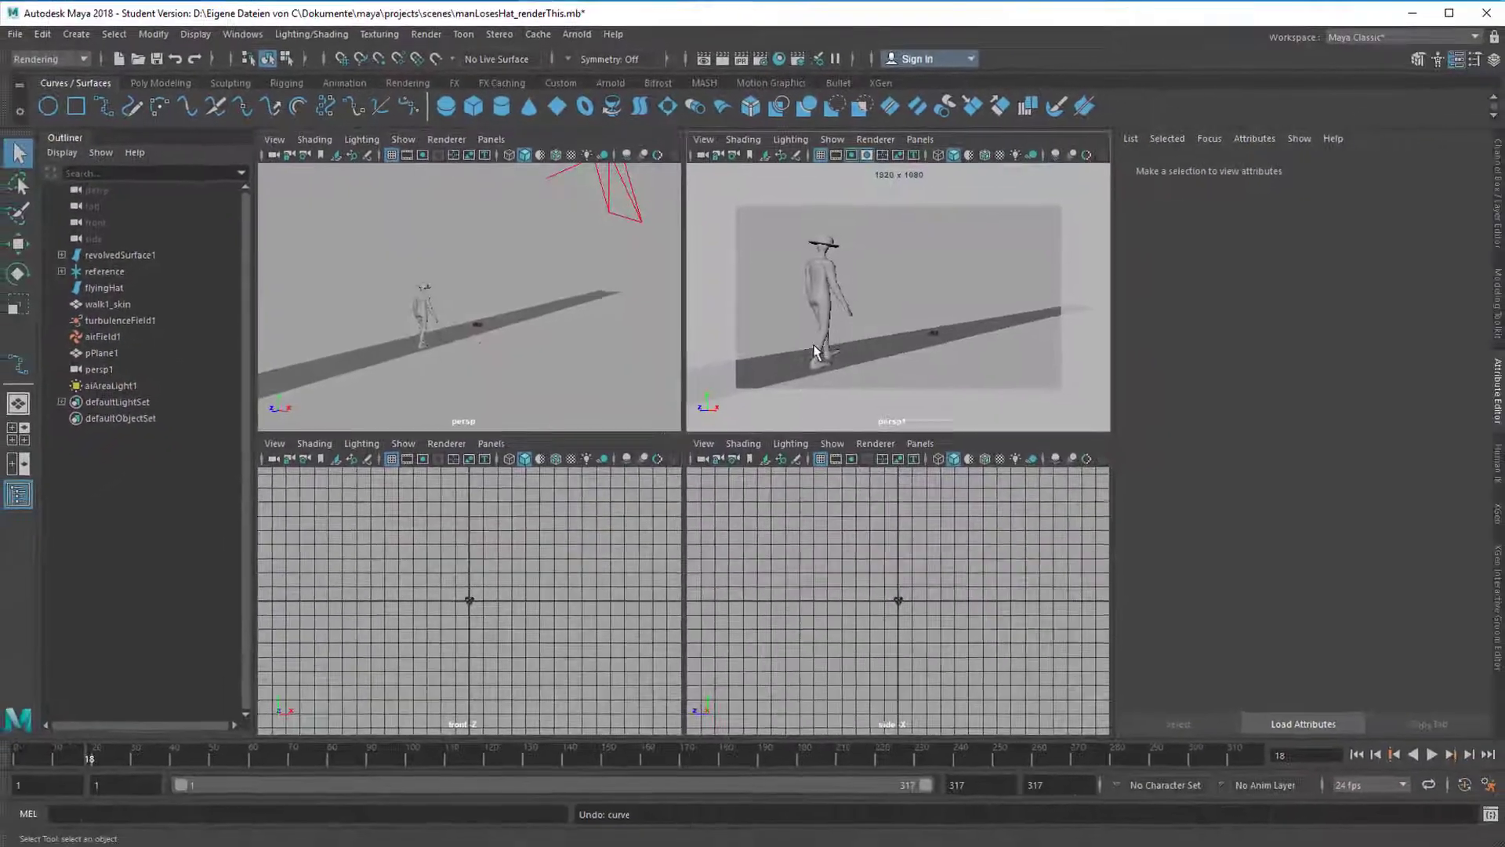
Step: Maximize the persp1 view and switch to the Animation menu set, closing Constrain unused
{"action": "key", "text": "space"}
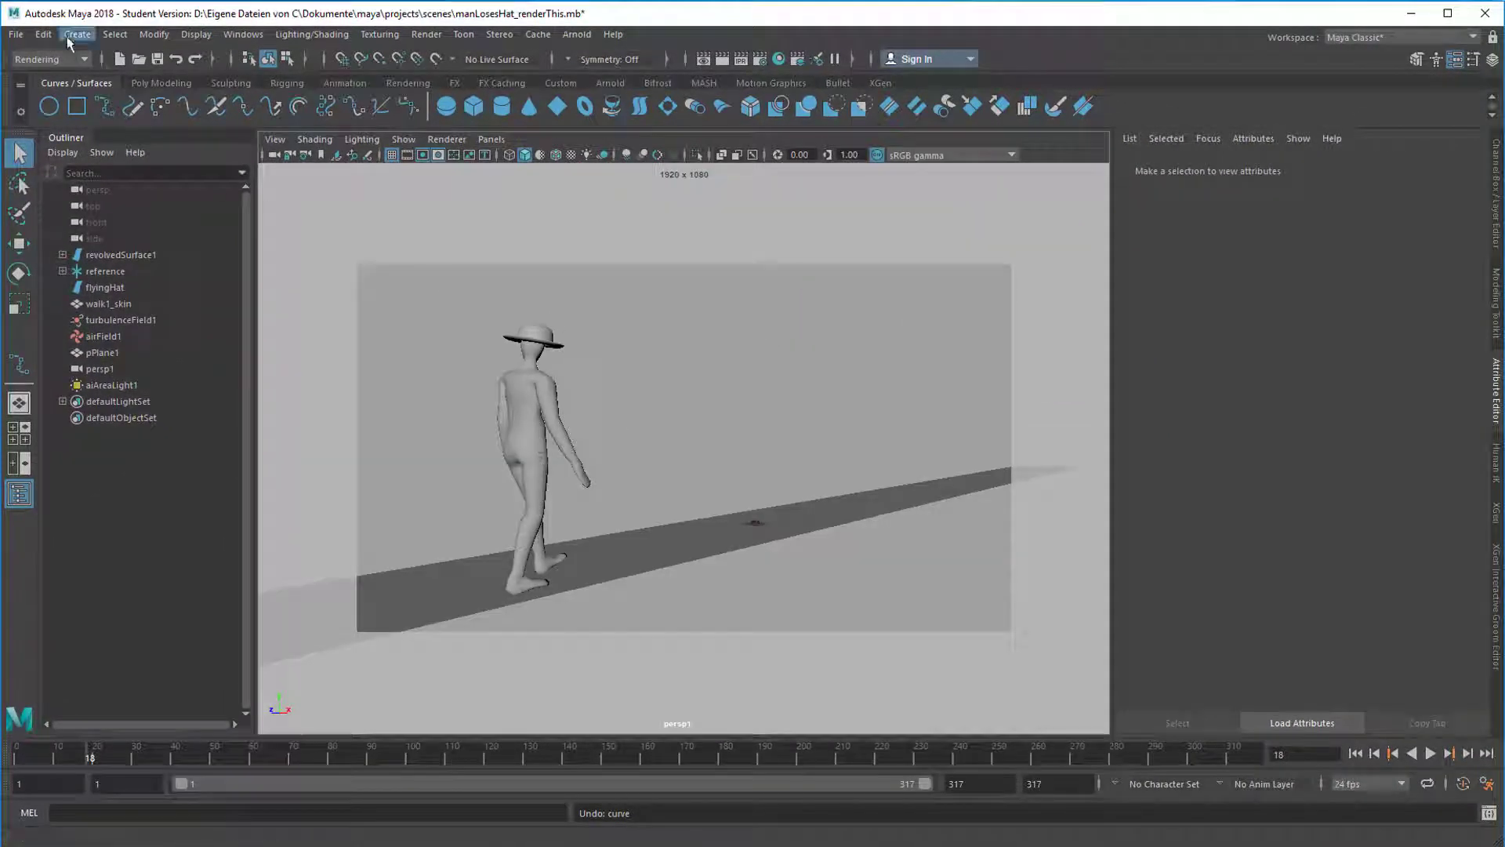
{"action": "left_click", "coordinate": [83, 58]}
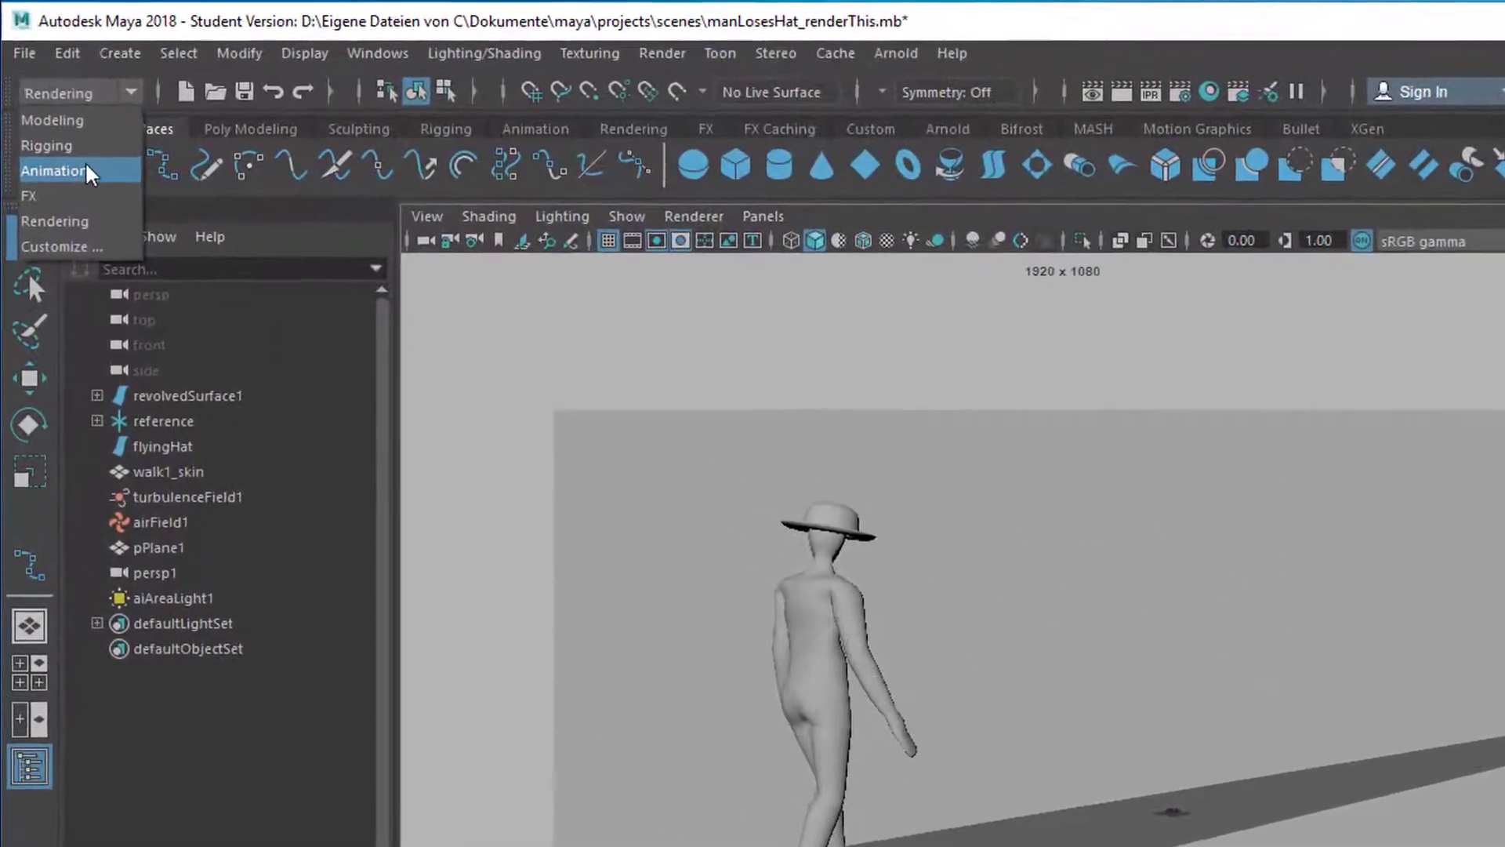
{"action": "left_click", "coordinate": [78, 157]}
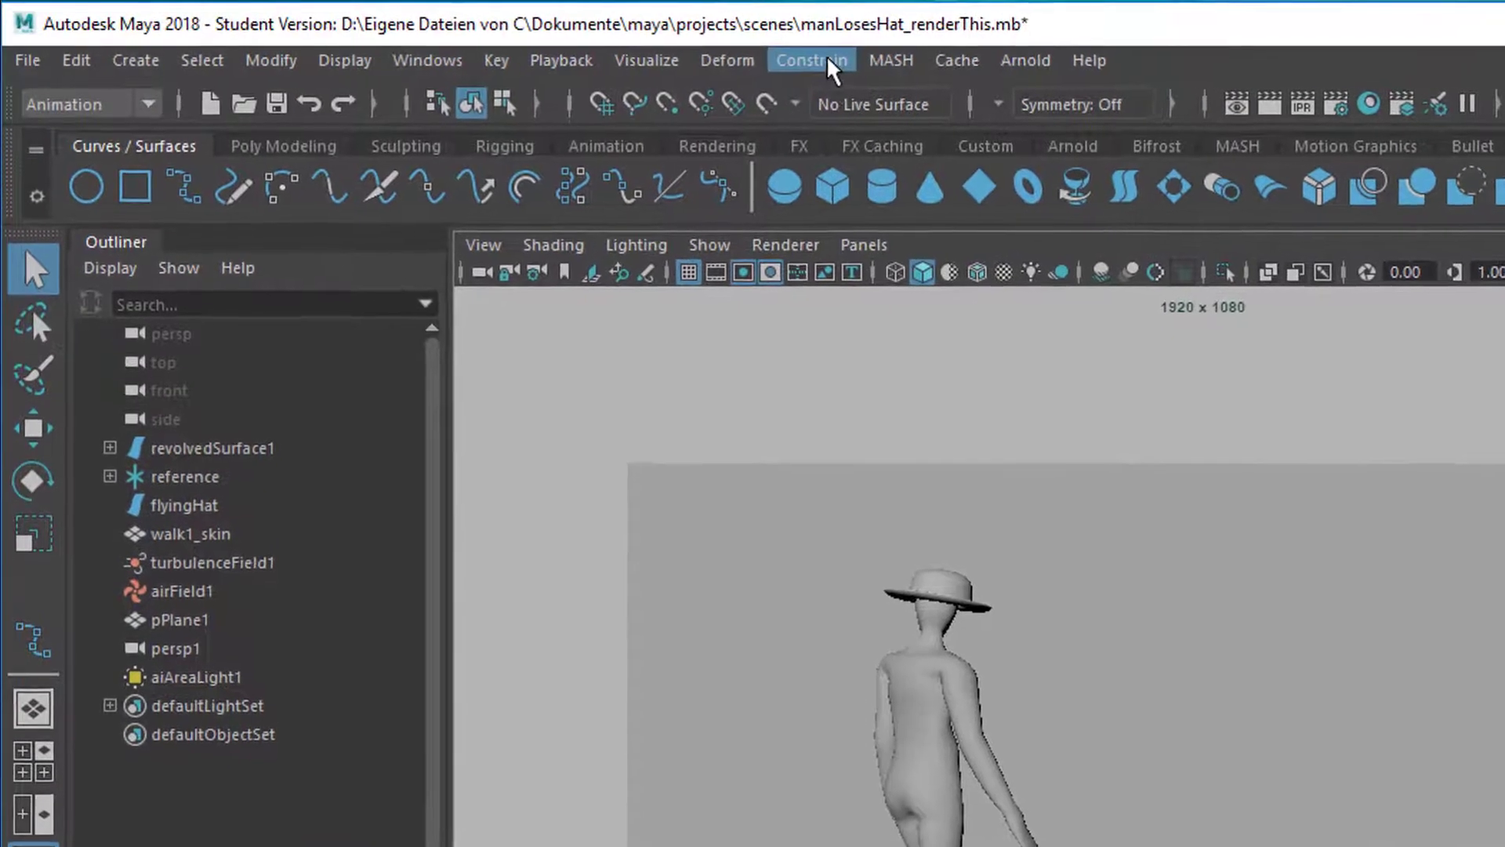
{"action": "left_click", "coordinate": [823, 63]}
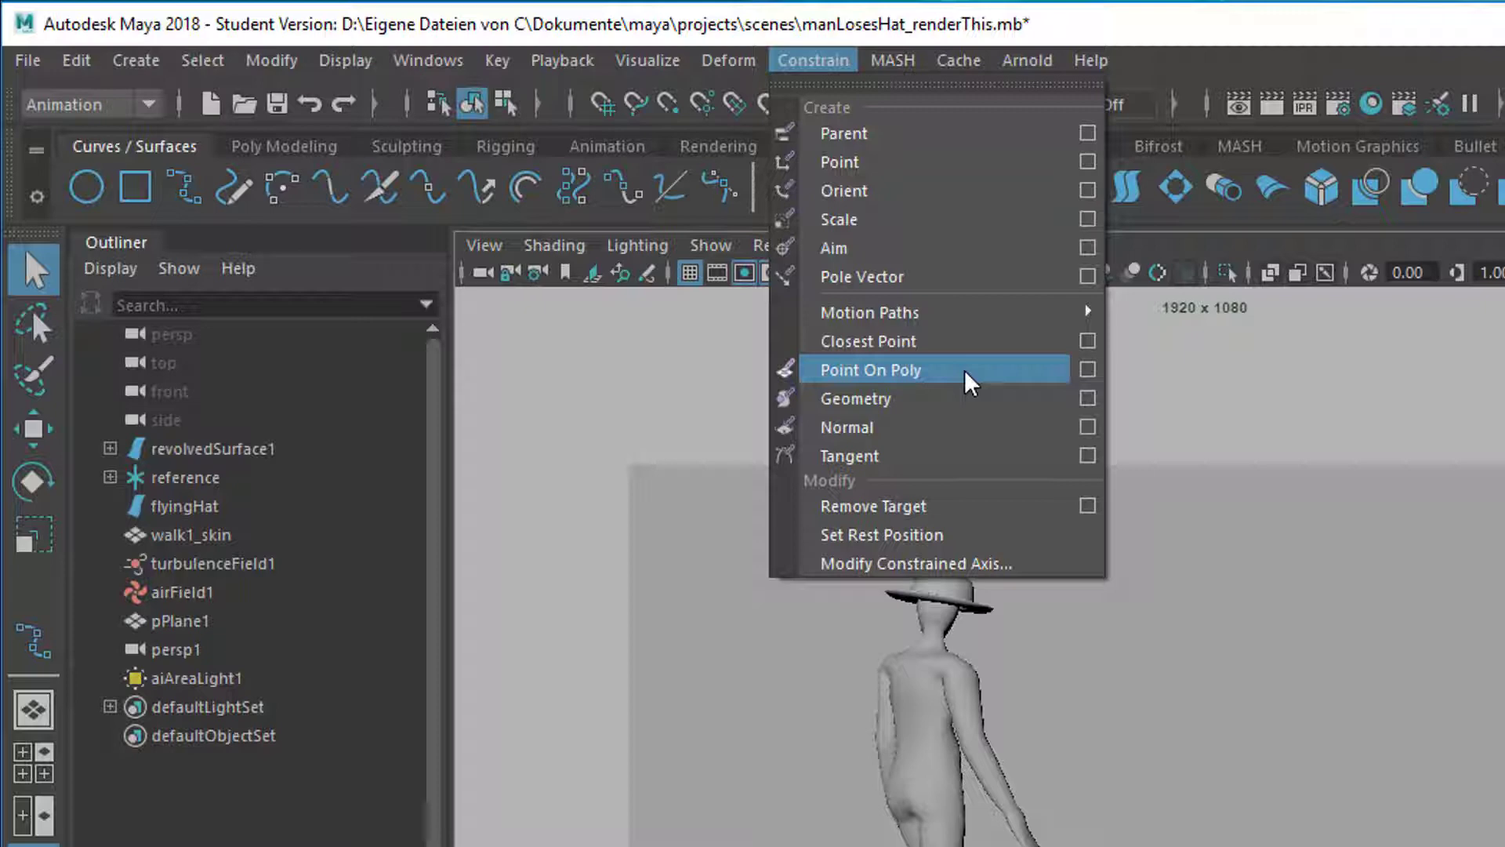
{"action": "left_click", "coordinate": [1407, 43]}
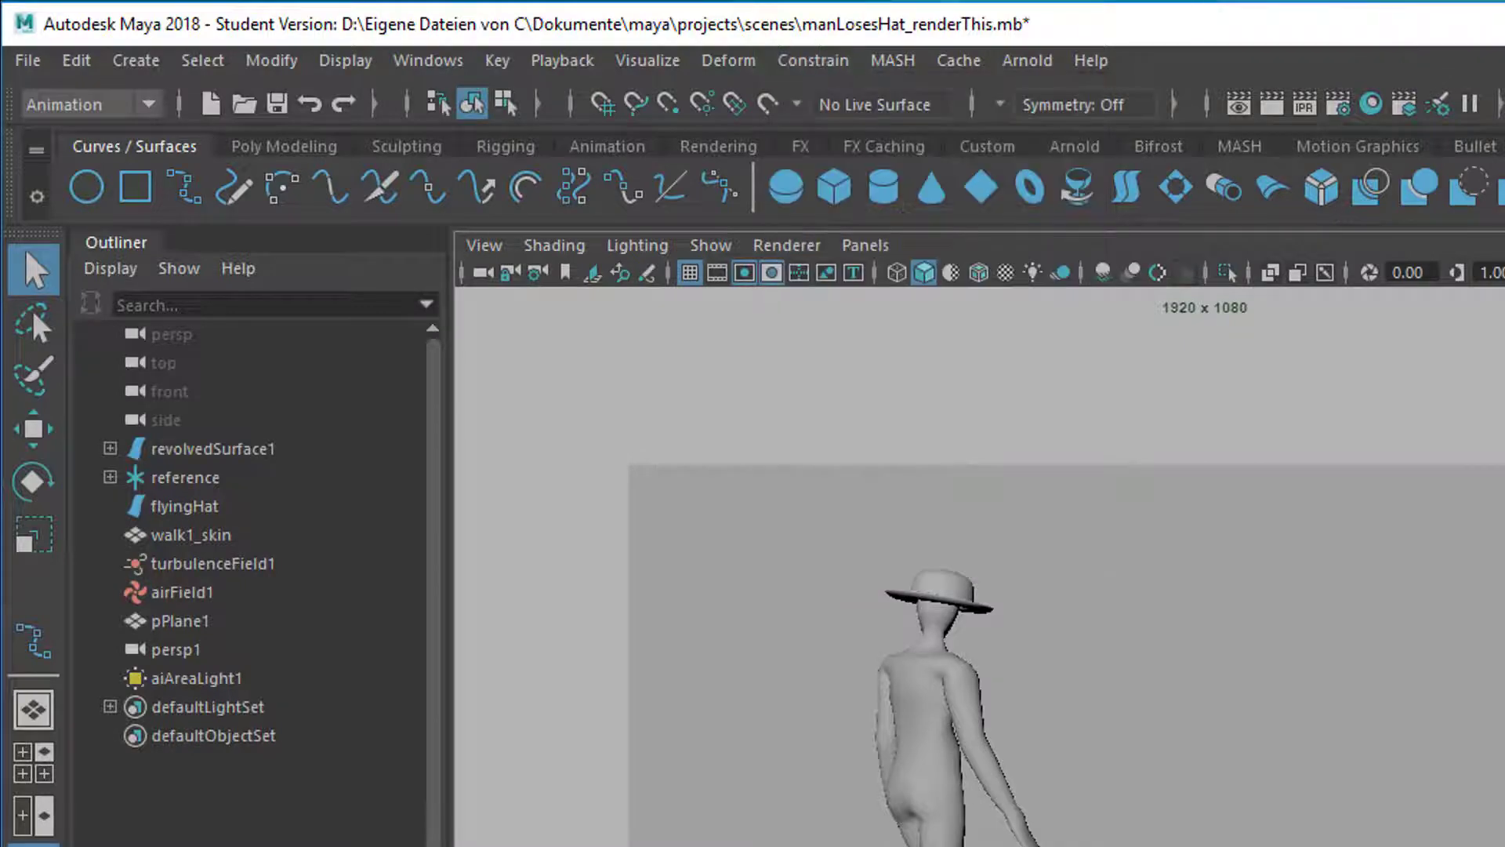